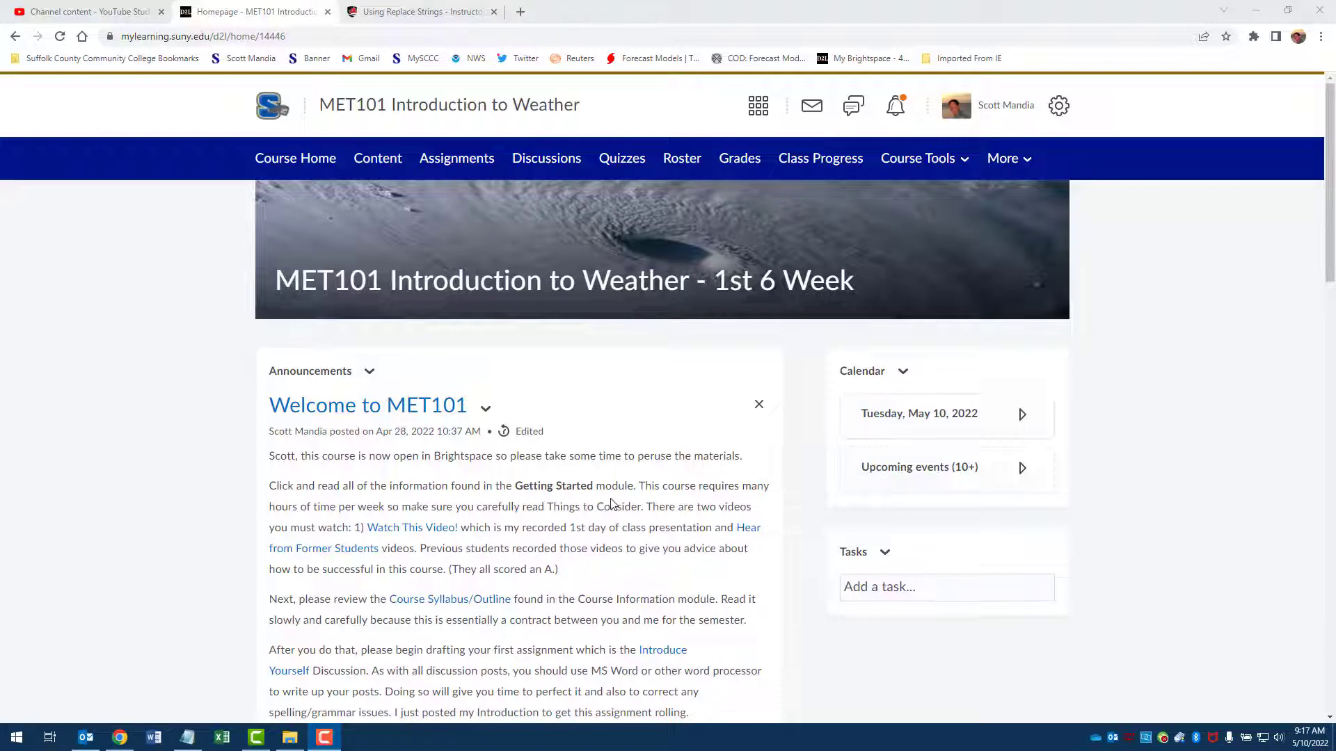
Step: Examine the replace string in the Welcome to MET101 announcement's source text and the replace strings reference table, then leave the announcement unedited
scroll(598, 501, "down", 3)
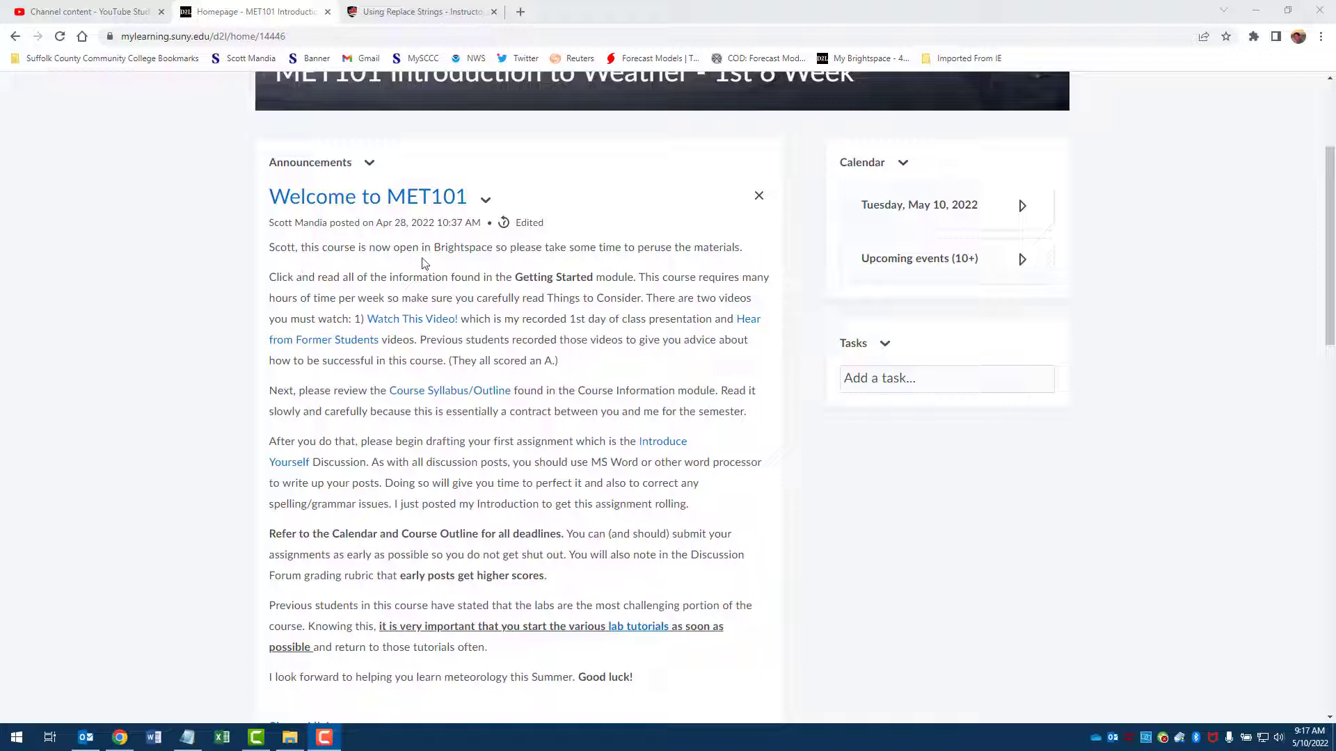
left_click(486, 200)
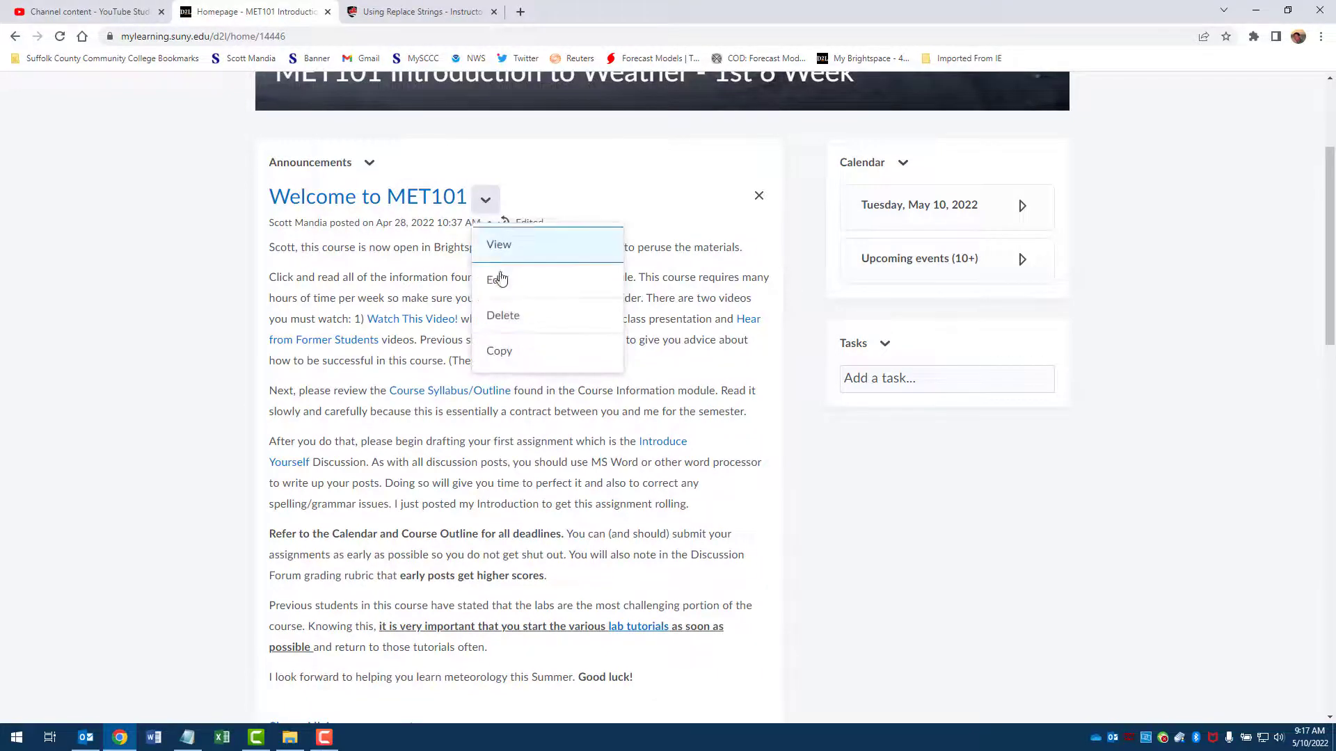
left_click(500, 283)
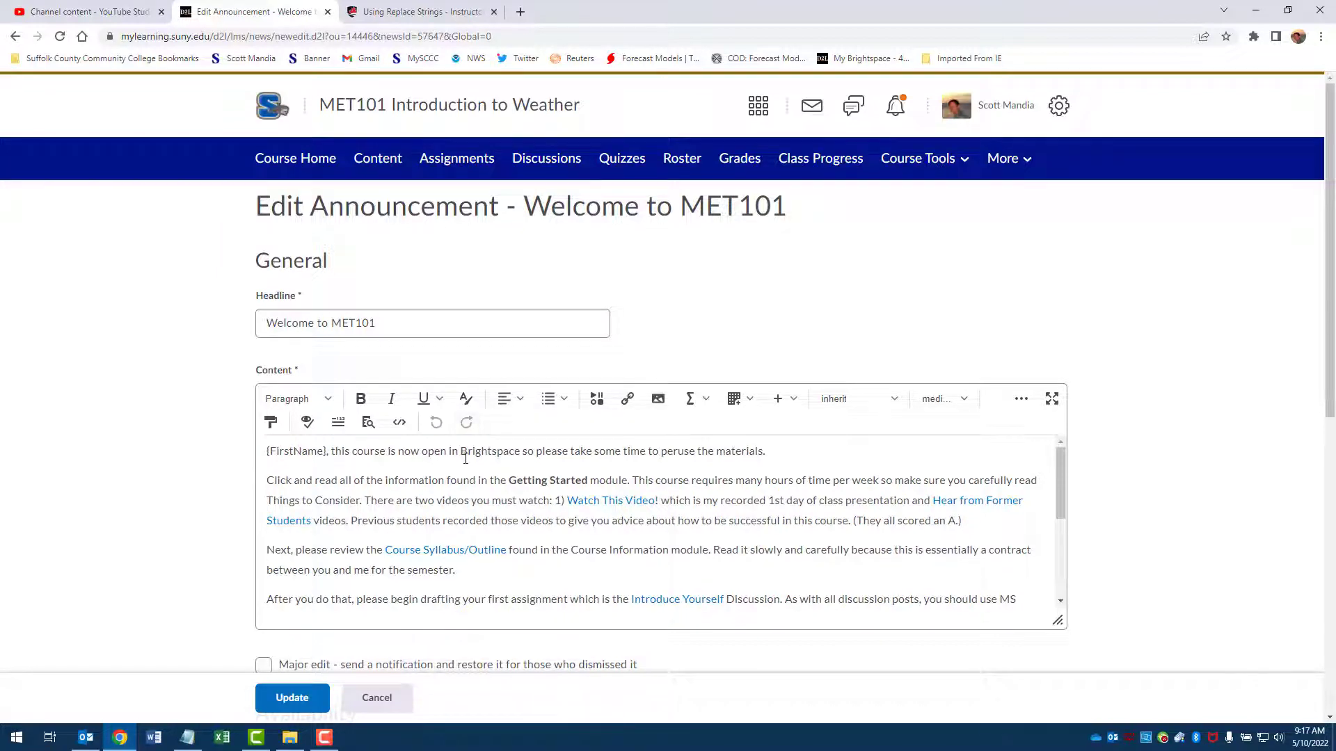
left_click(394, 19)
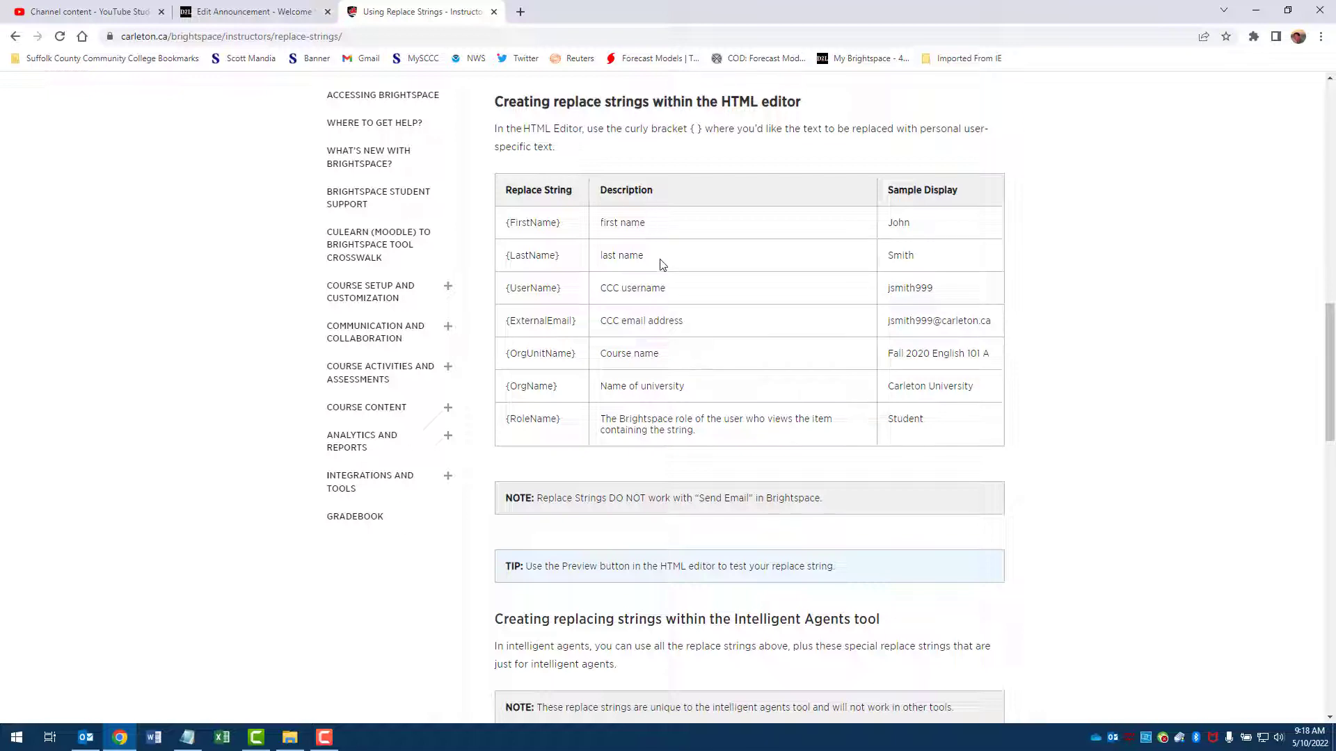
left_click(256, 14)
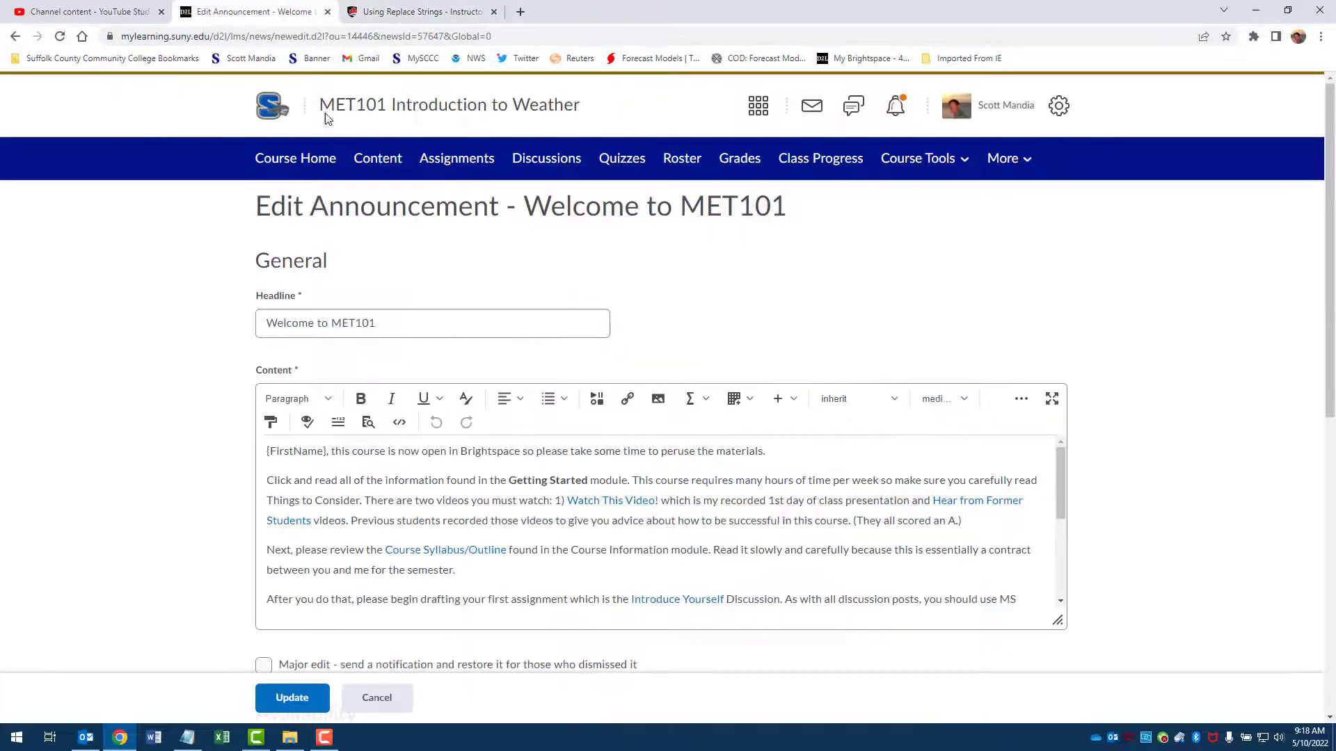
left_click(377, 698)
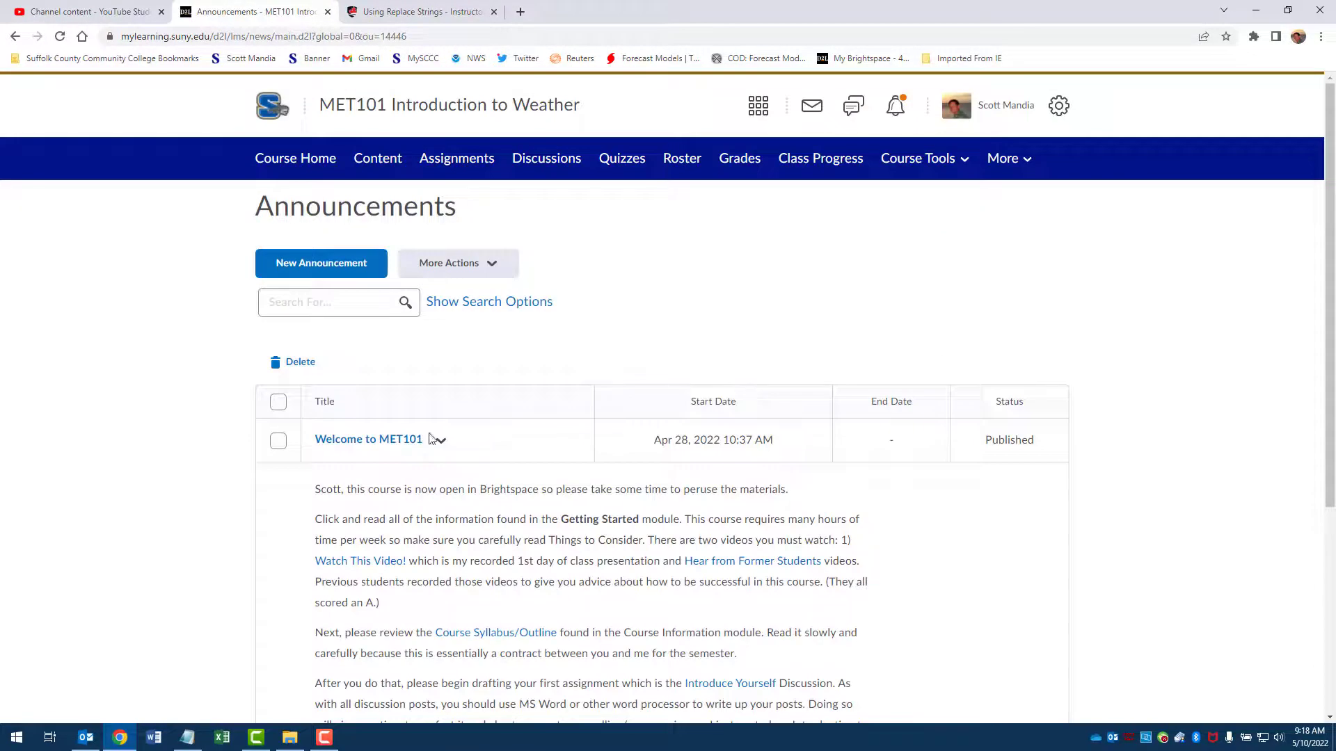
Step: Return to the course homepage and open the course's Intelligent Agents list
left_click(311, 162)
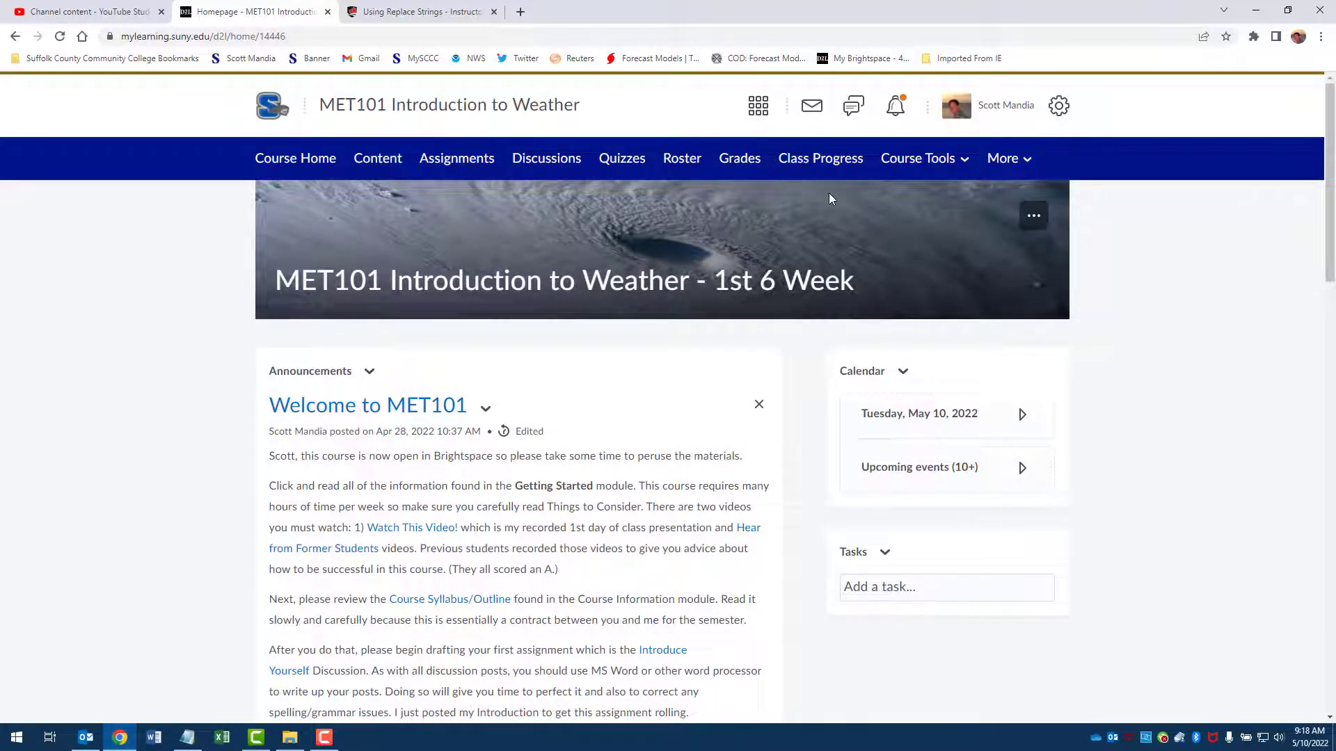
left_click(971, 165)
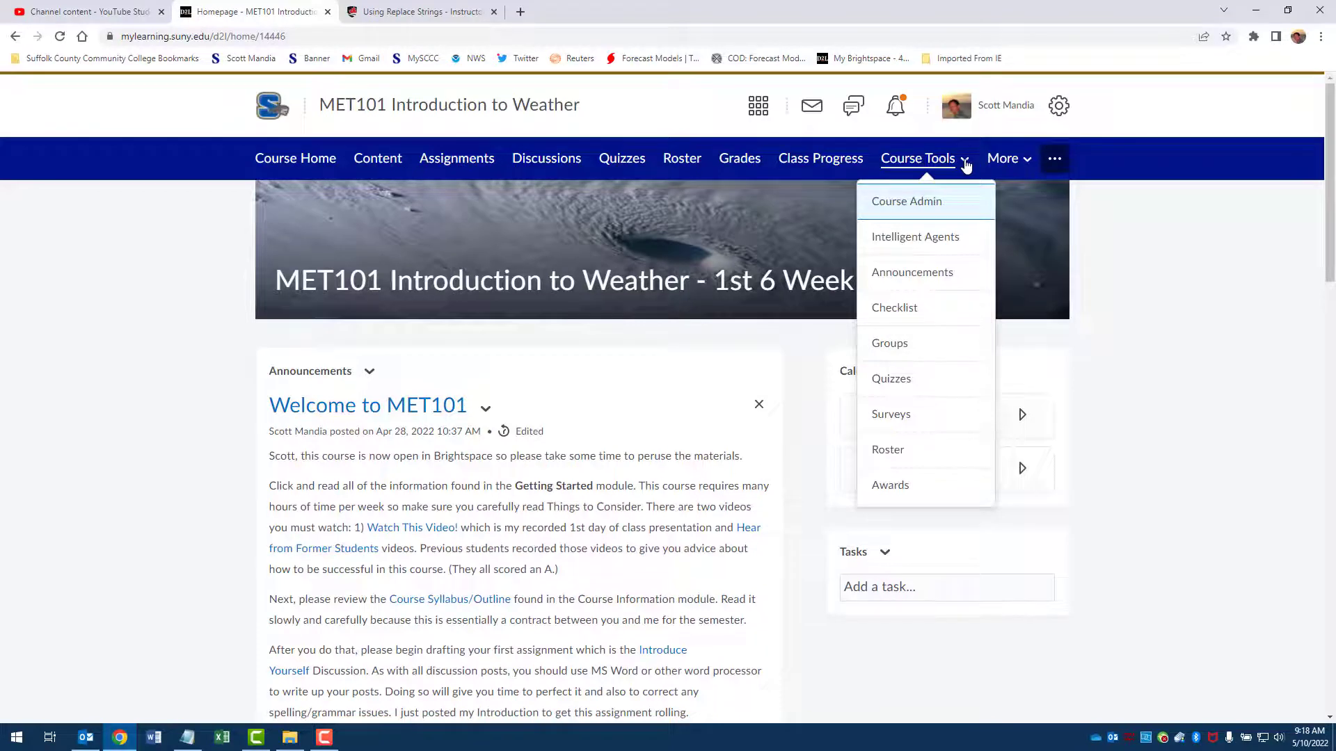
left_click(913, 249)
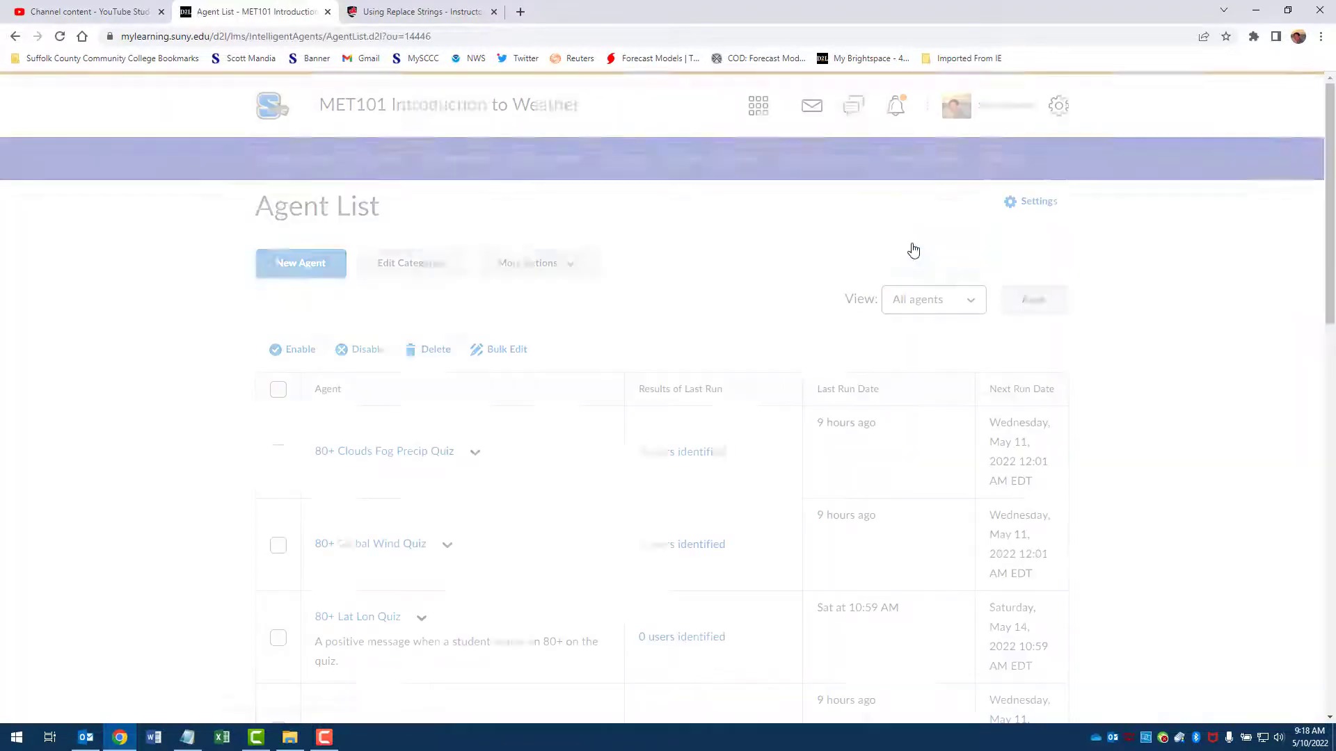
Step: Review the existing quiz-score and log-in agents in the Agent List
scroll(485, 385, "down", 1)
scroll(485, 384, "down", 12)
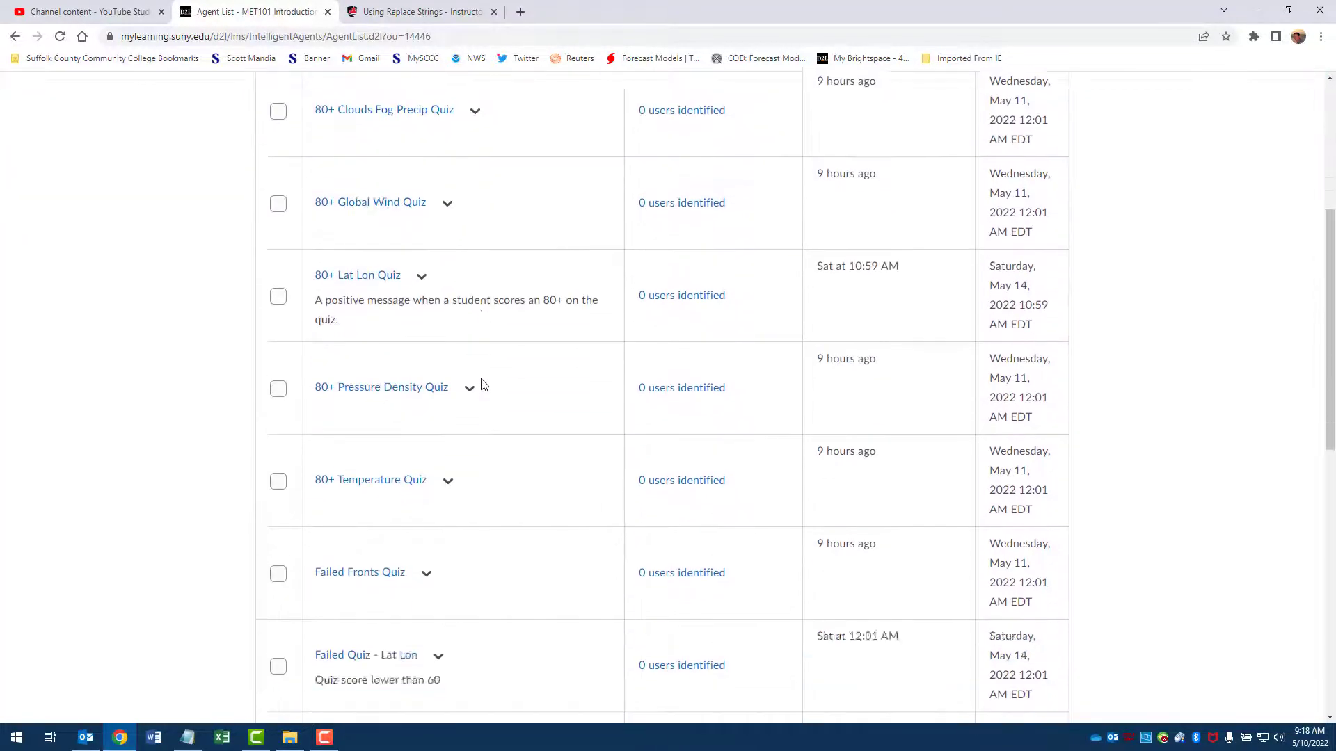
scroll(487, 384, "up", 7)
scroll(487, 384, "up", 6)
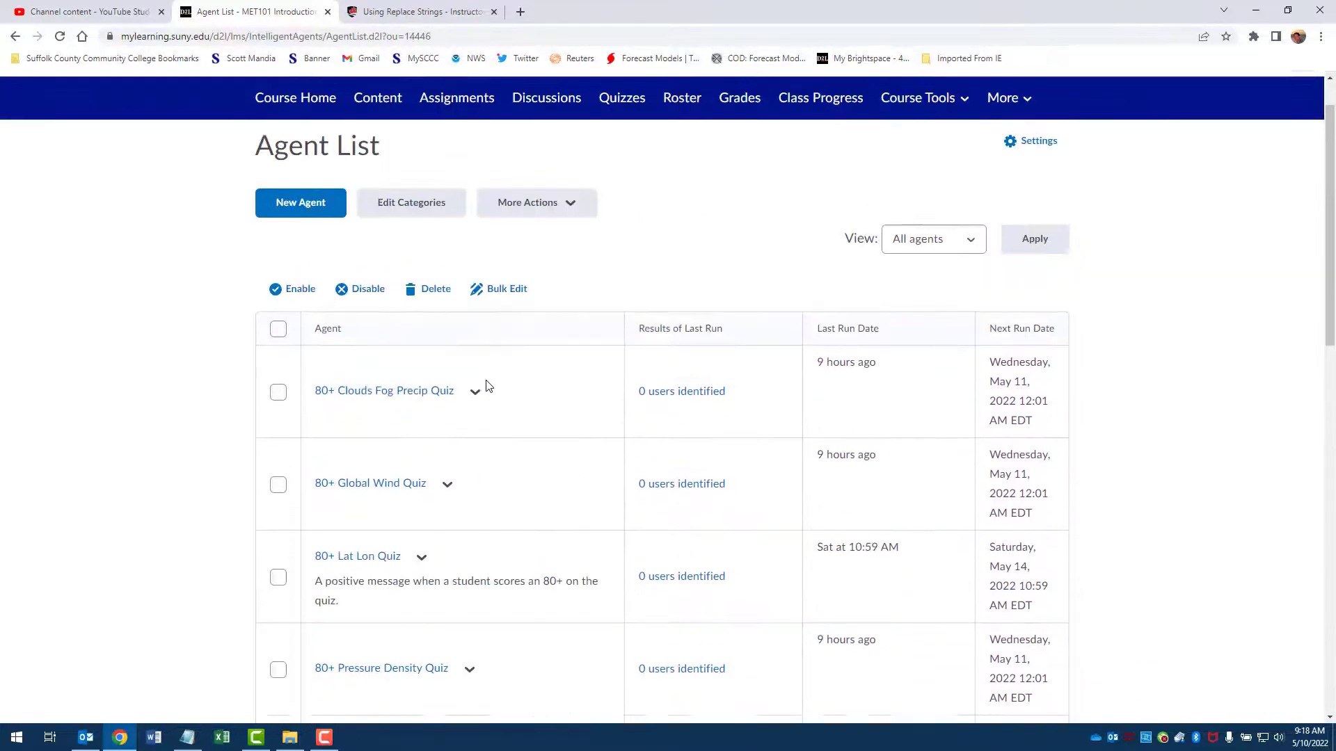
scroll(502, 372, "down", 3)
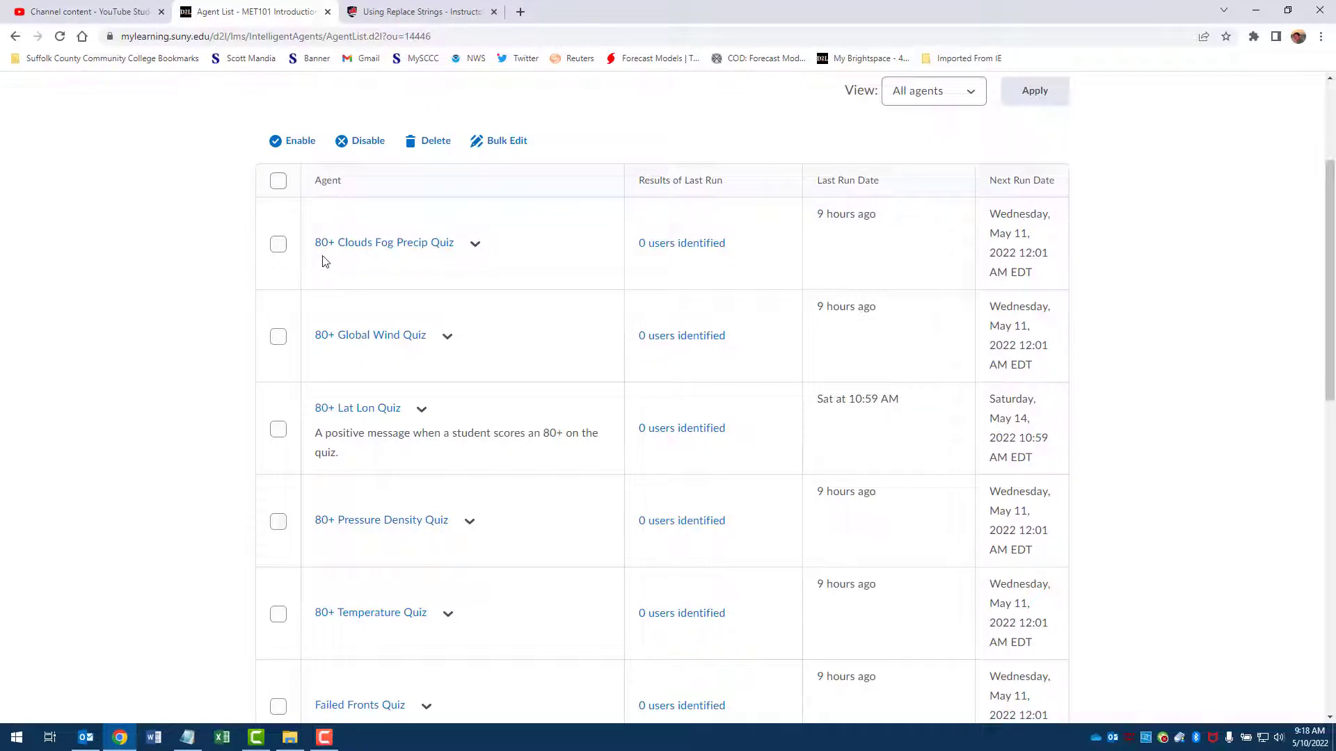
scroll(466, 299, "down", 5)
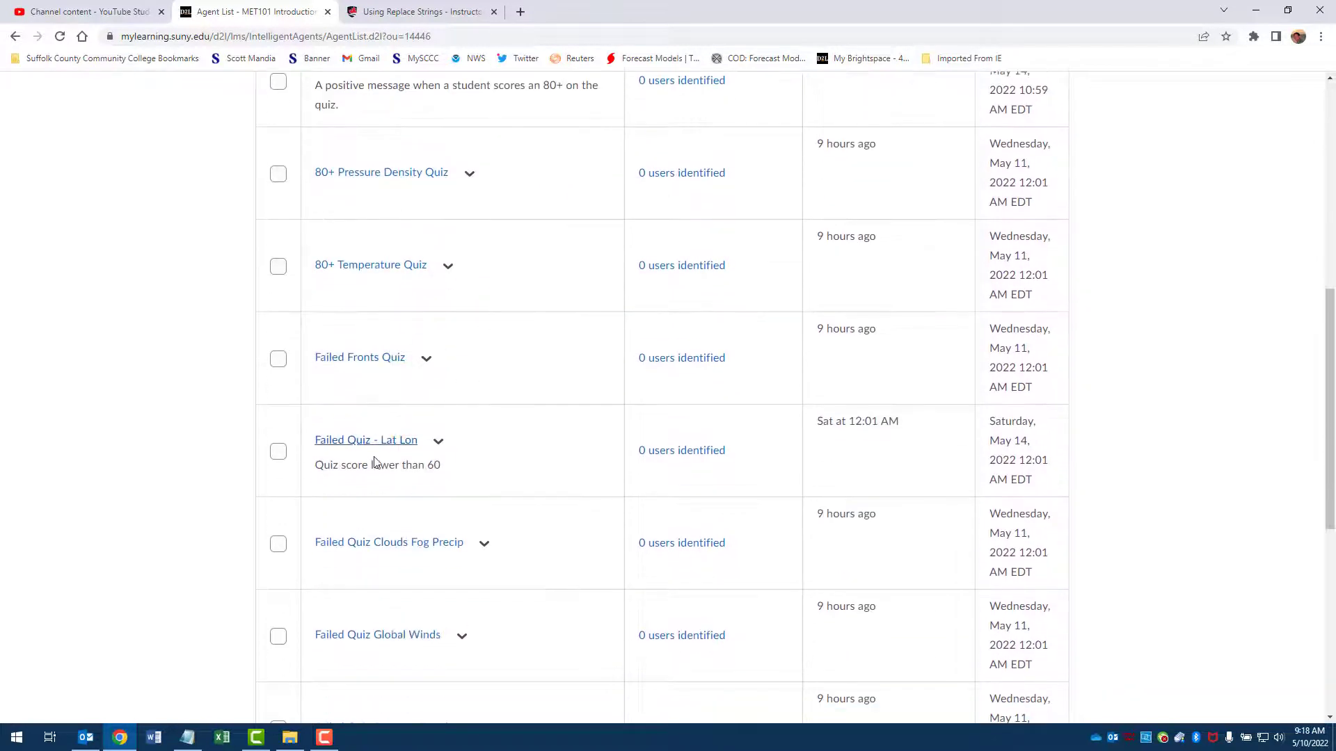
scroll(519, 439, "down", 4)
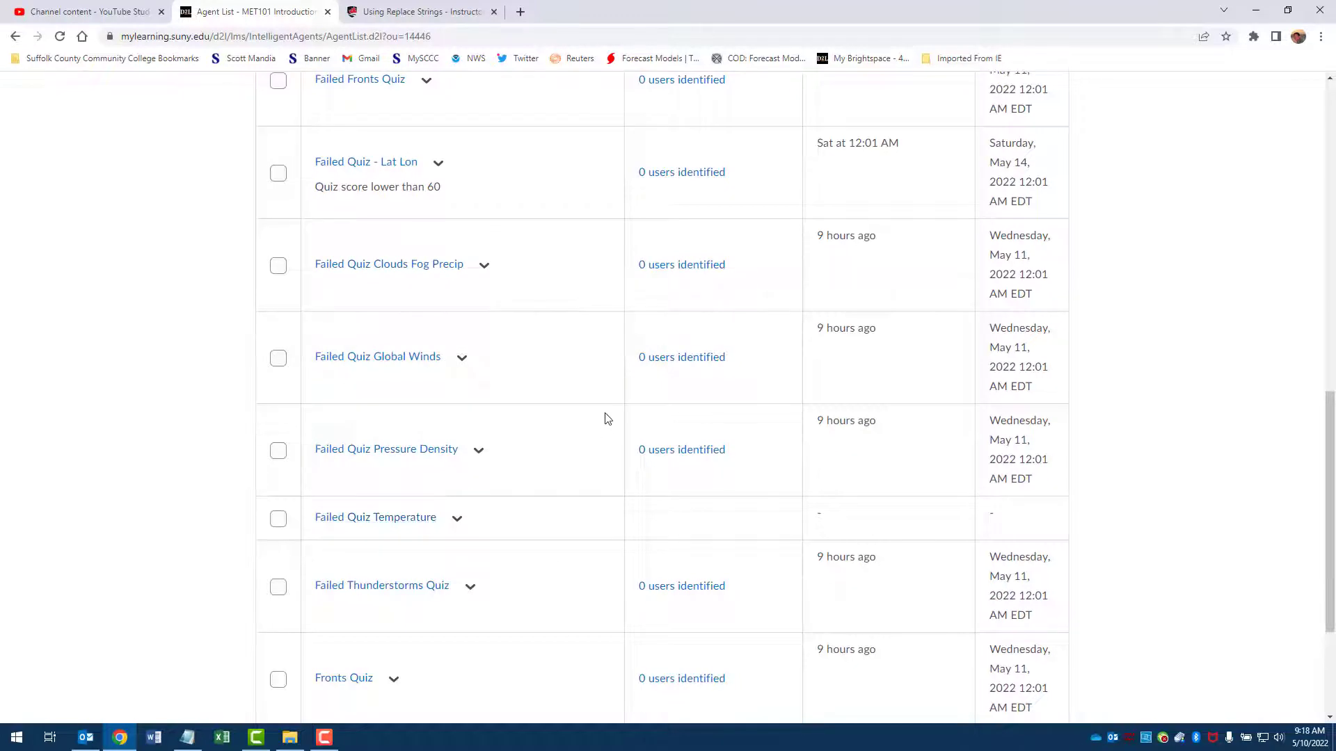
scroll(598, 397, "down", 1)
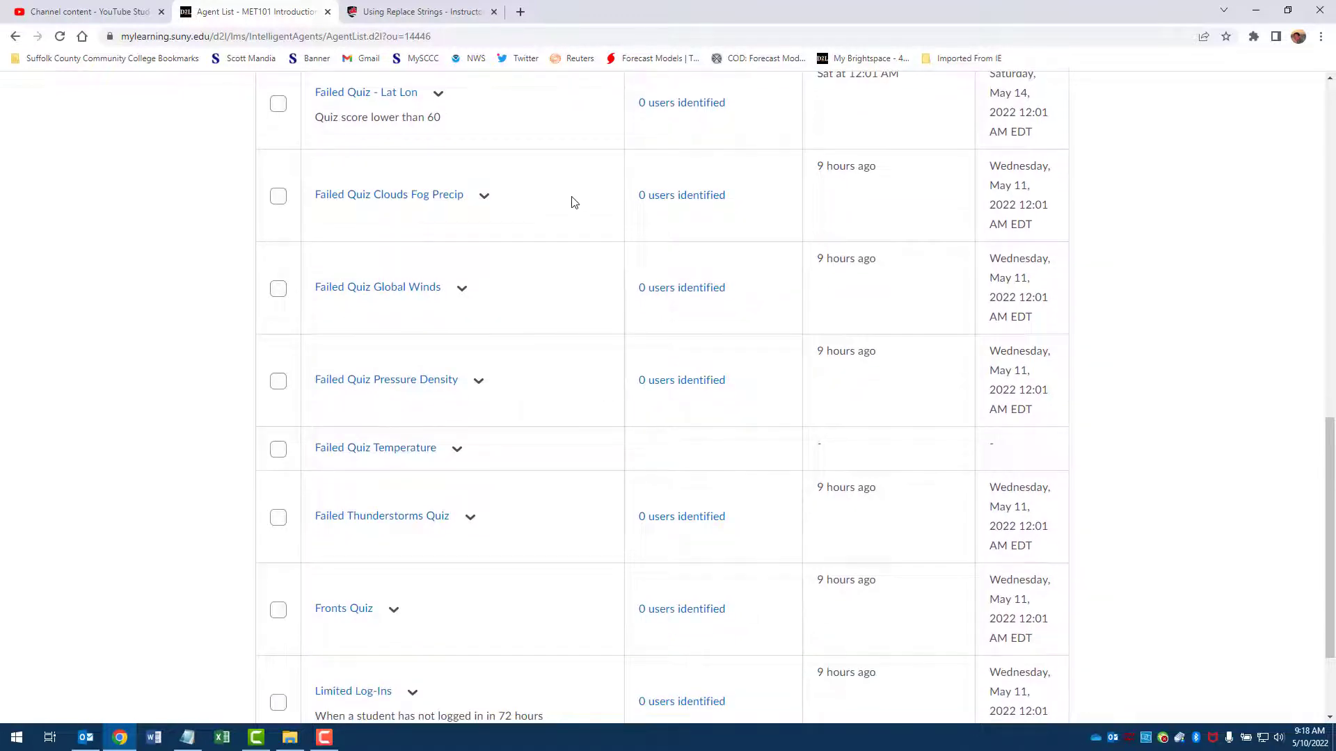
scroll(574, 202, "up", 2)
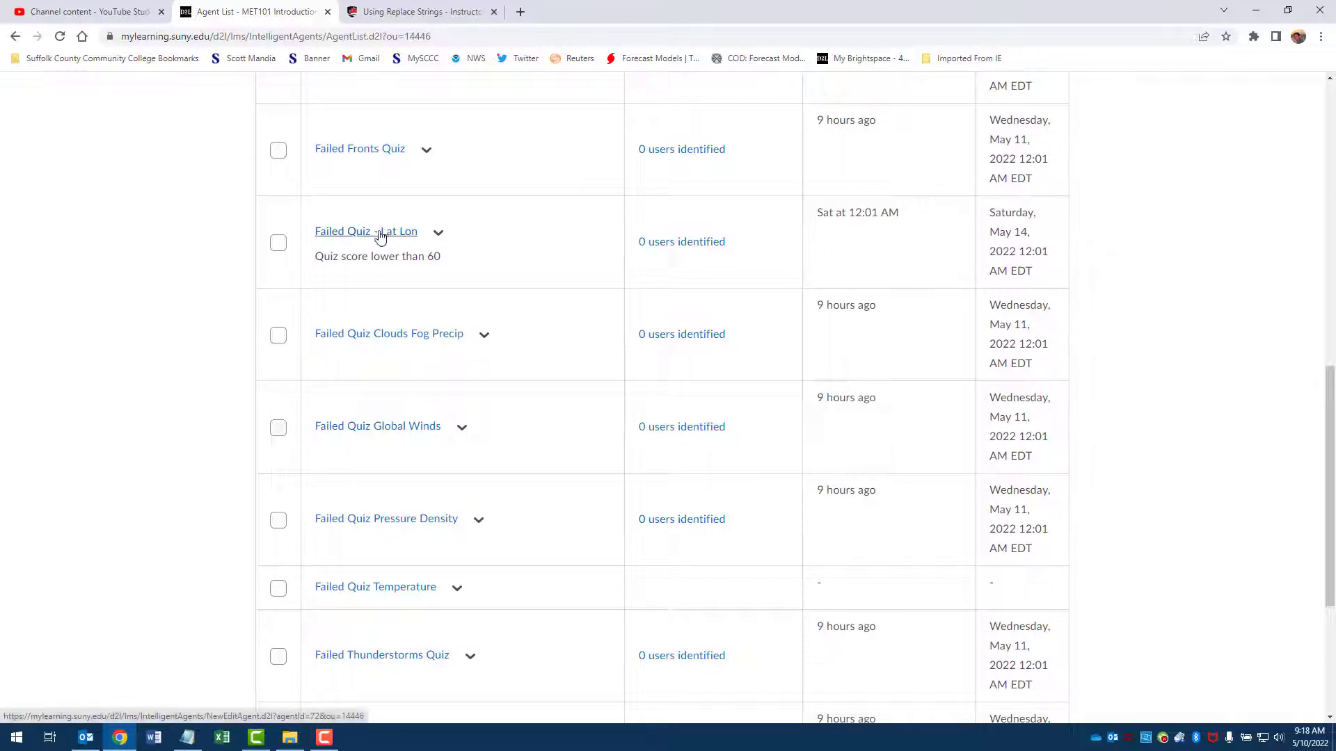
Step: Open the Failed Quiz - Lat Lon agent and examine its scheduling, criteria, release condition and email action settings
left_click(380, 232)
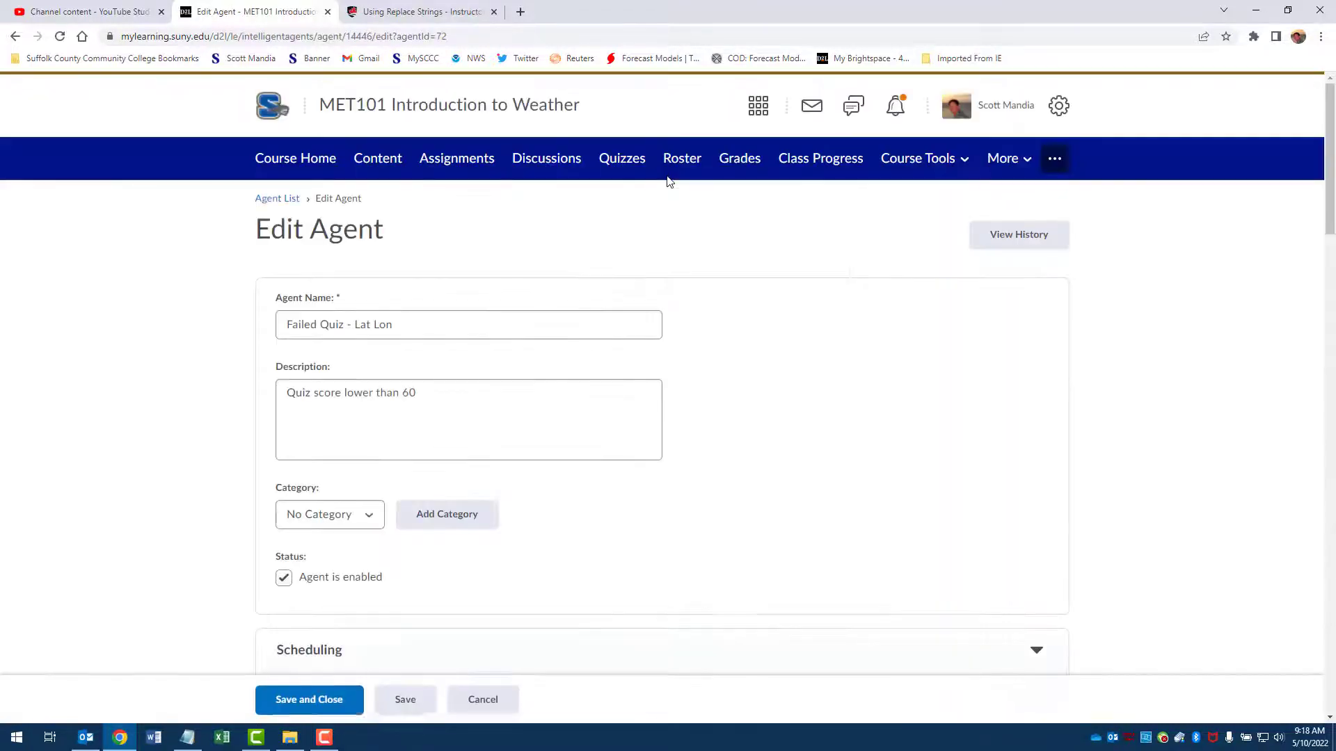
scroll(840, 259, "down", 2)
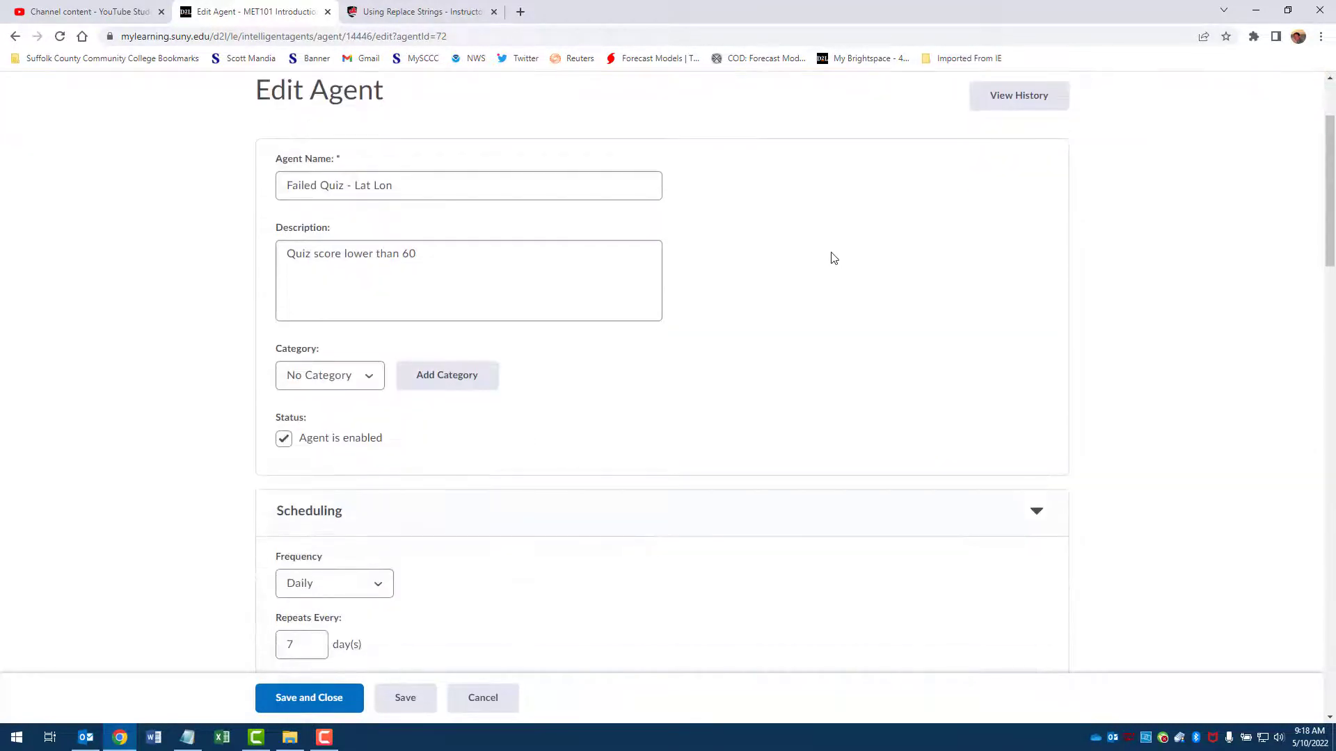
scroll(834, 258, "down", 4)
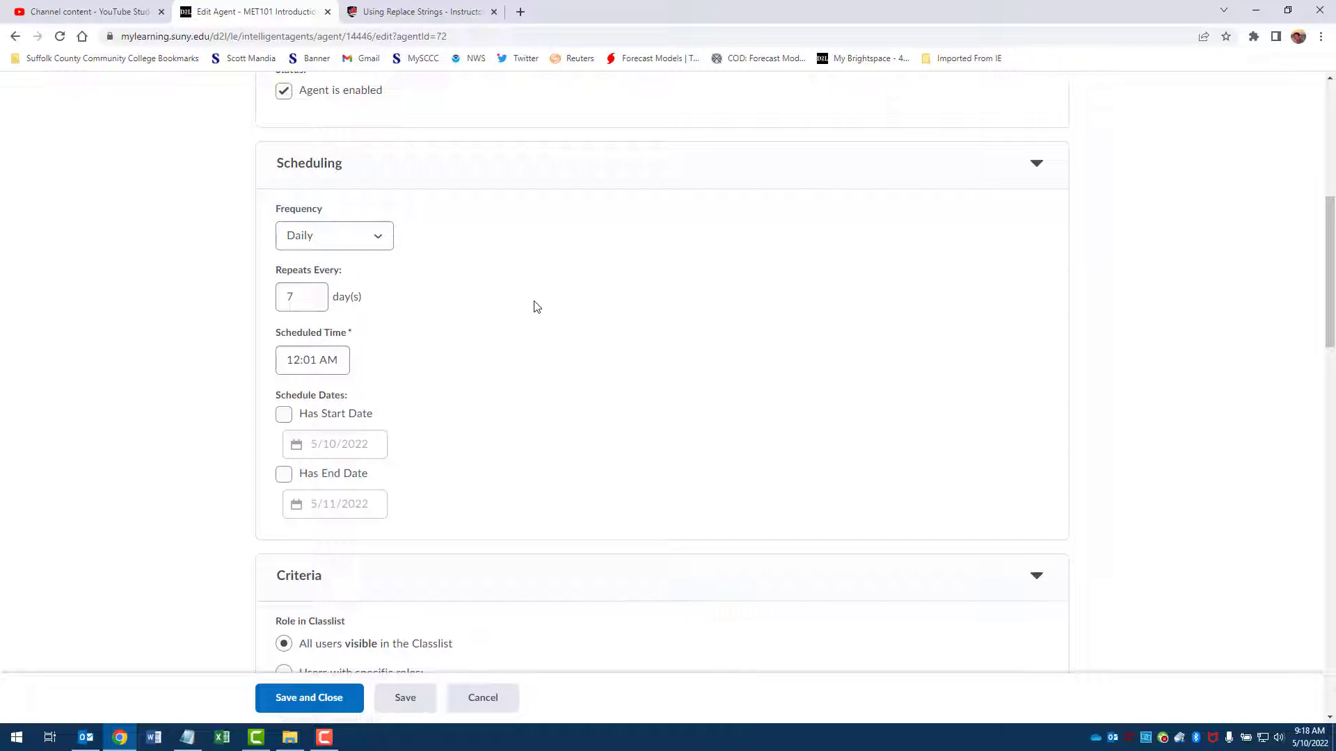
scroll(597, 292, "down", 1)
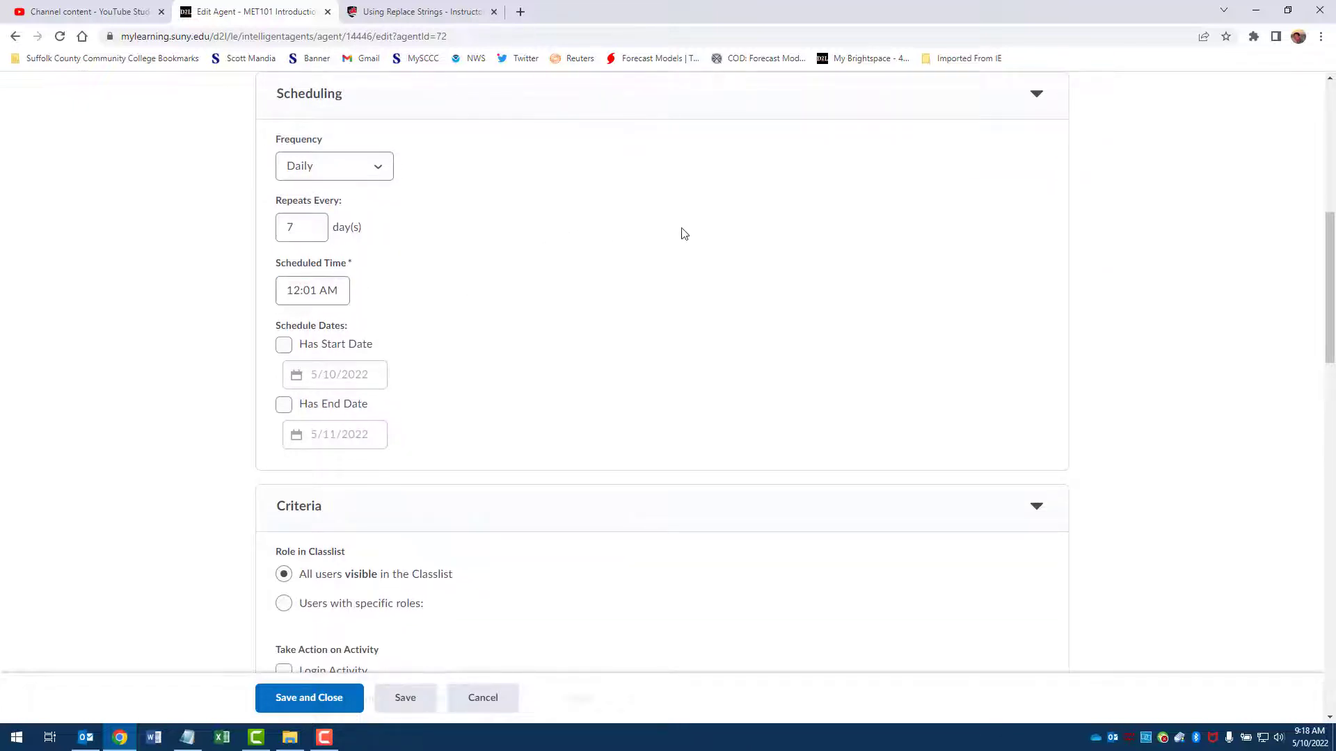
scroll(697, 205, "down", 4)
scroll(699, 207, "down", 4)
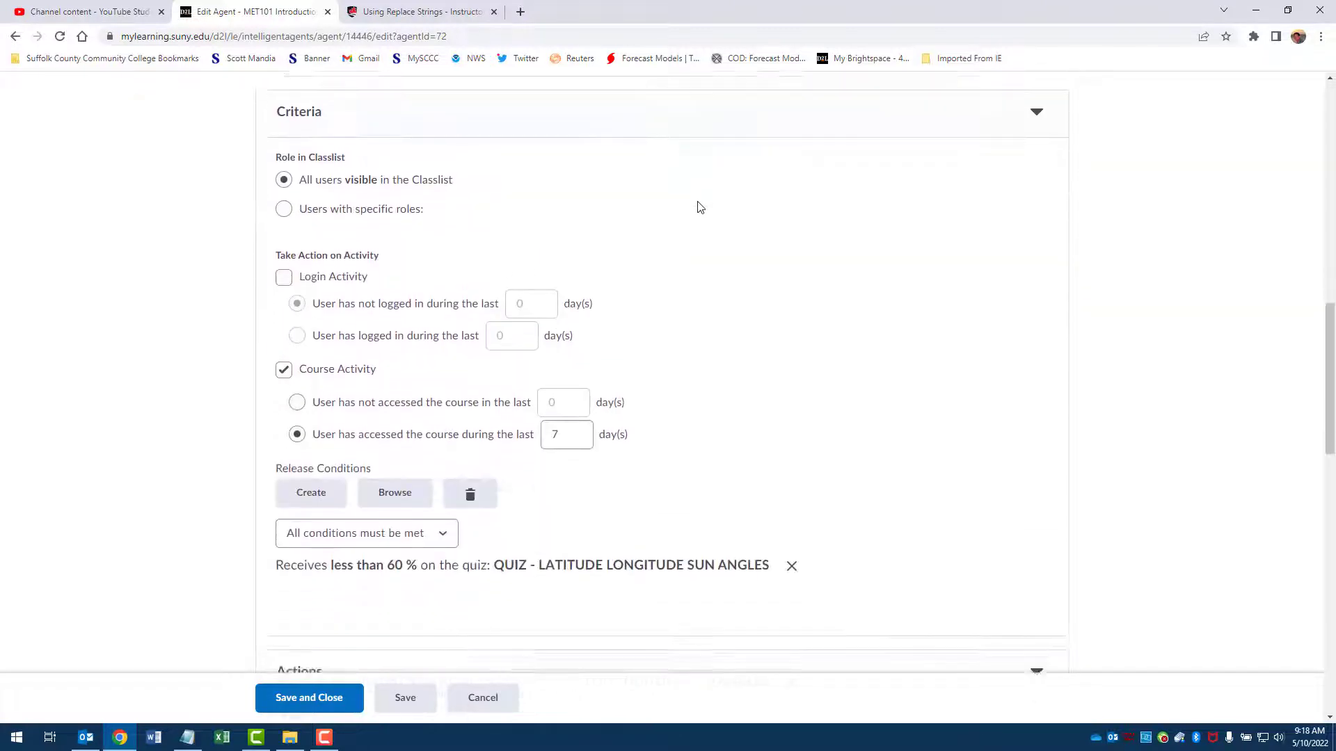
scroll(699, 207, "down", 1)
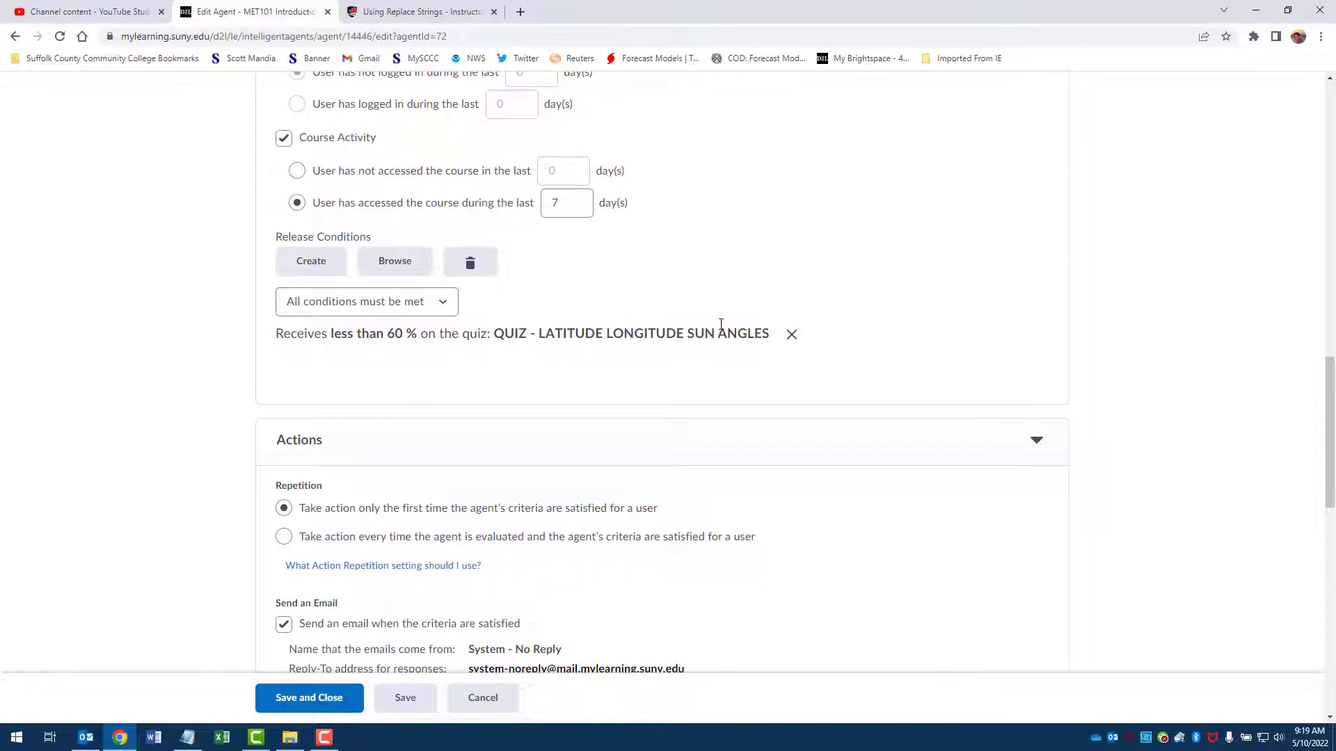
scroll(743, 319, "down", 3)
scroll(814, 271, "down", 1)
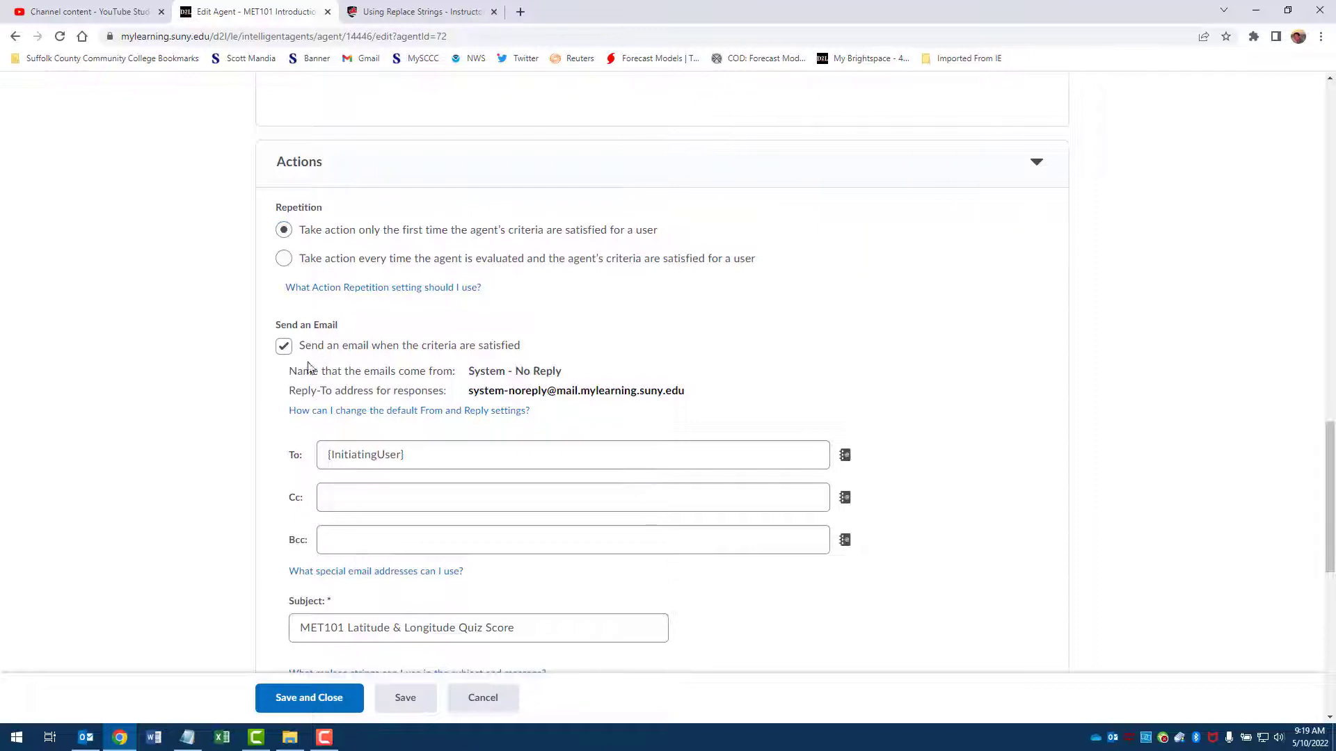
scroll(706, 230, "down", 3)
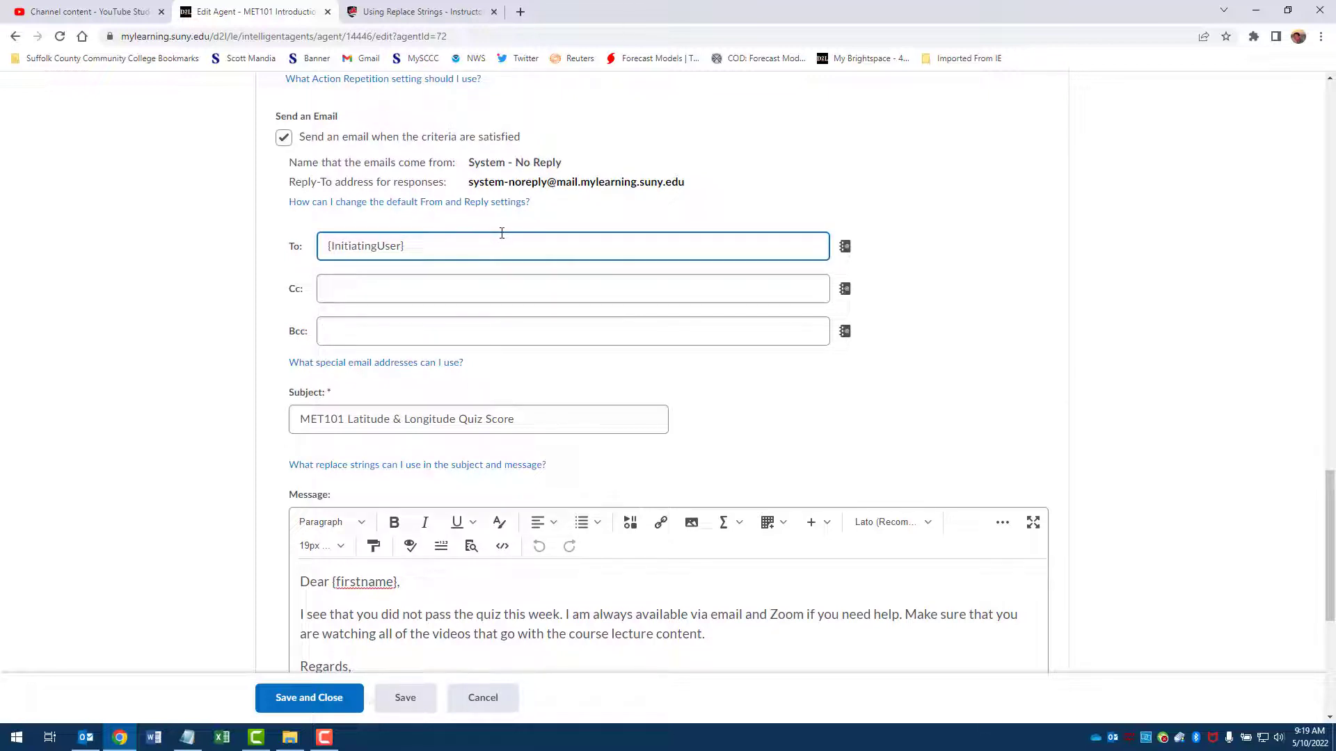
scroll(501, 233, "down", 3)
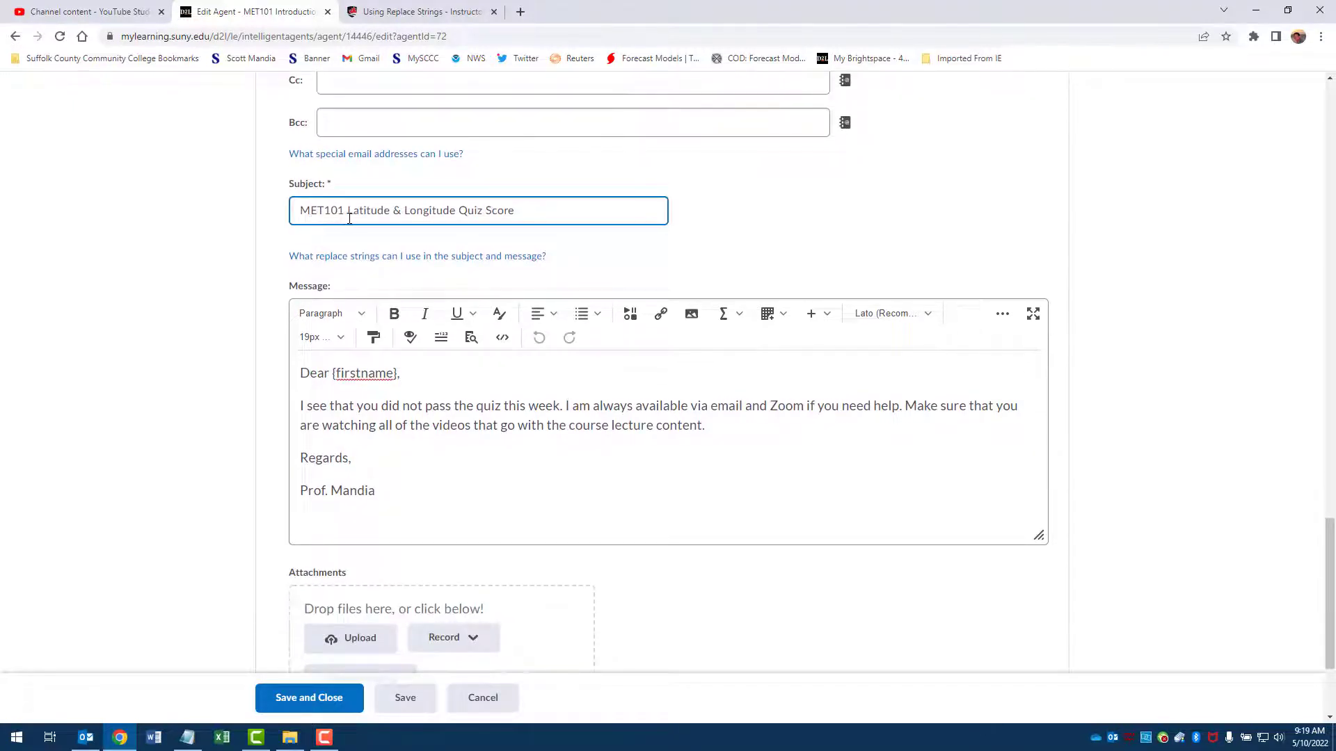
Step: Correct the replace string in the agent's email message to {FirstName}, then save and close the agent
scroll(546, 216, "down", 1)
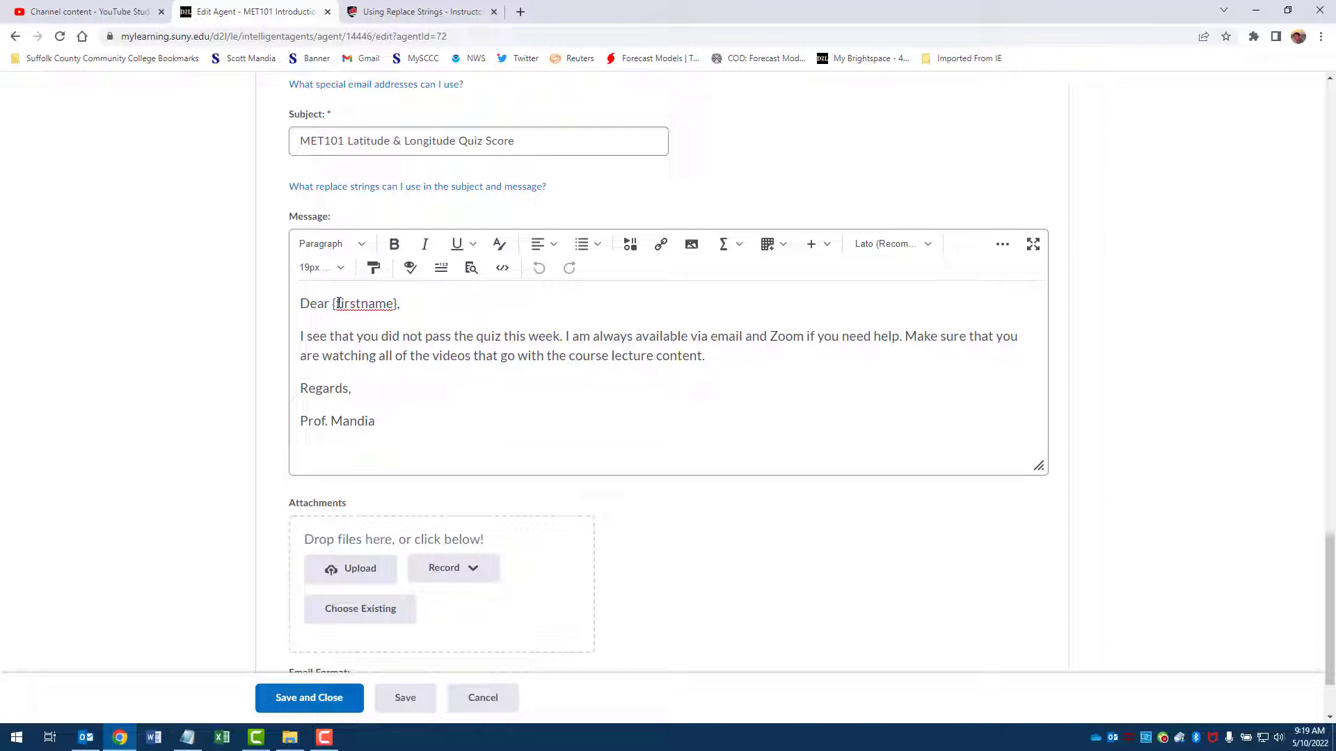
key("Delete")
type("F")
left_click(370, 306)
key("BackSpace")
type("N")
scroll(747, 367, "down", 3)
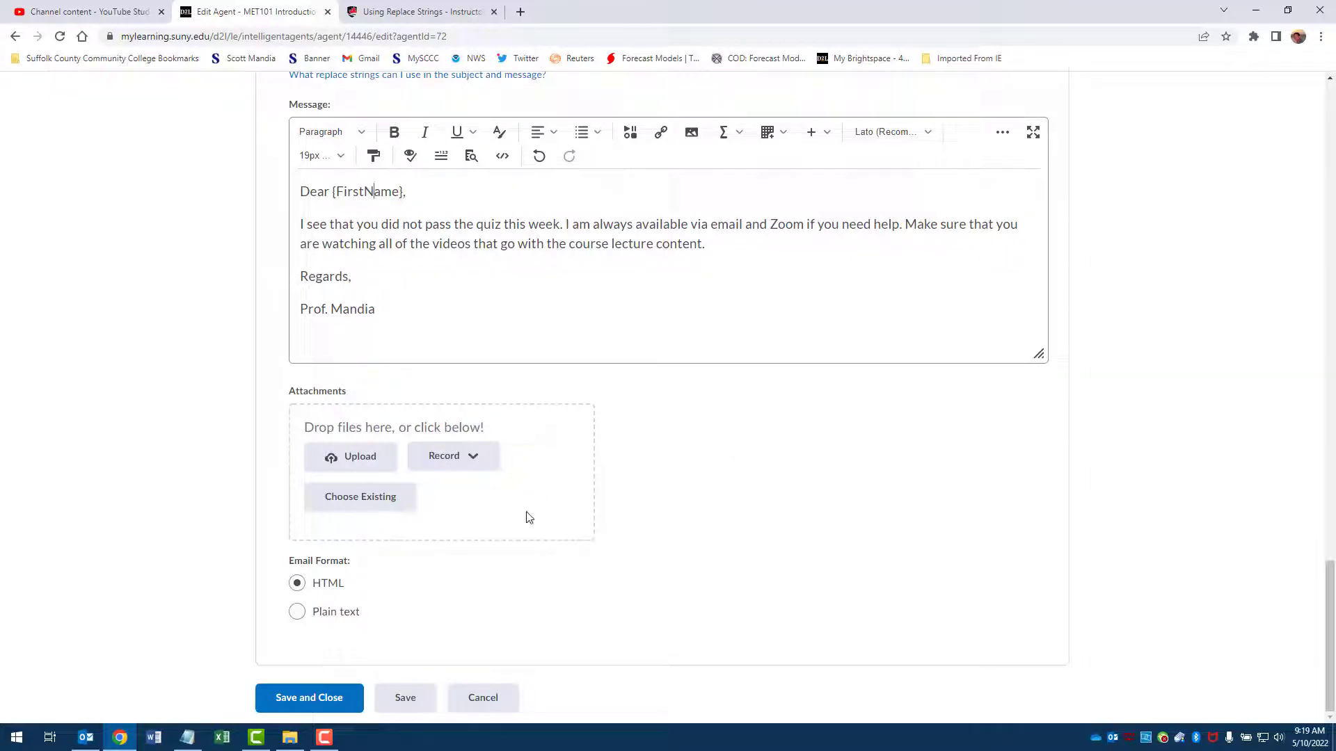
left_click(332, 696)
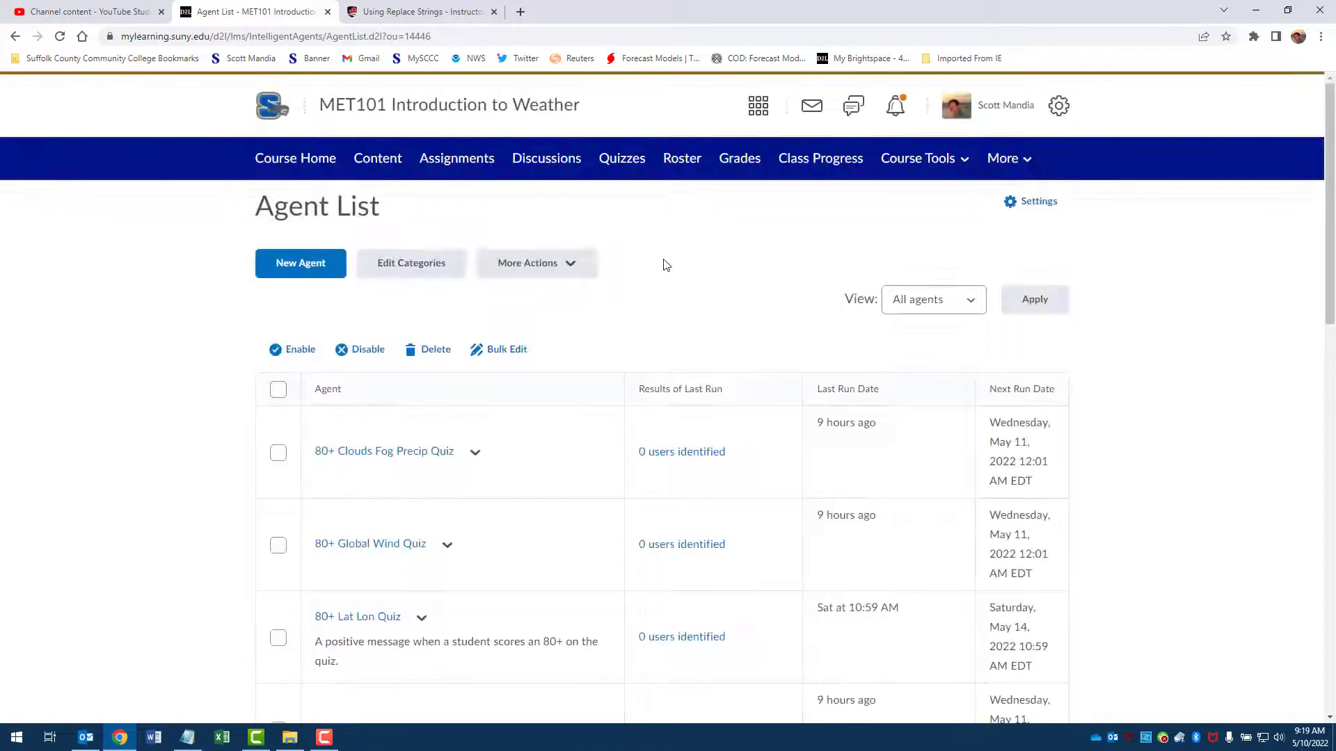
Step: Look through the full Agent List down to the Limited Log-Ins agent and return to its beginning
scroll(746, 215, "down", 2)
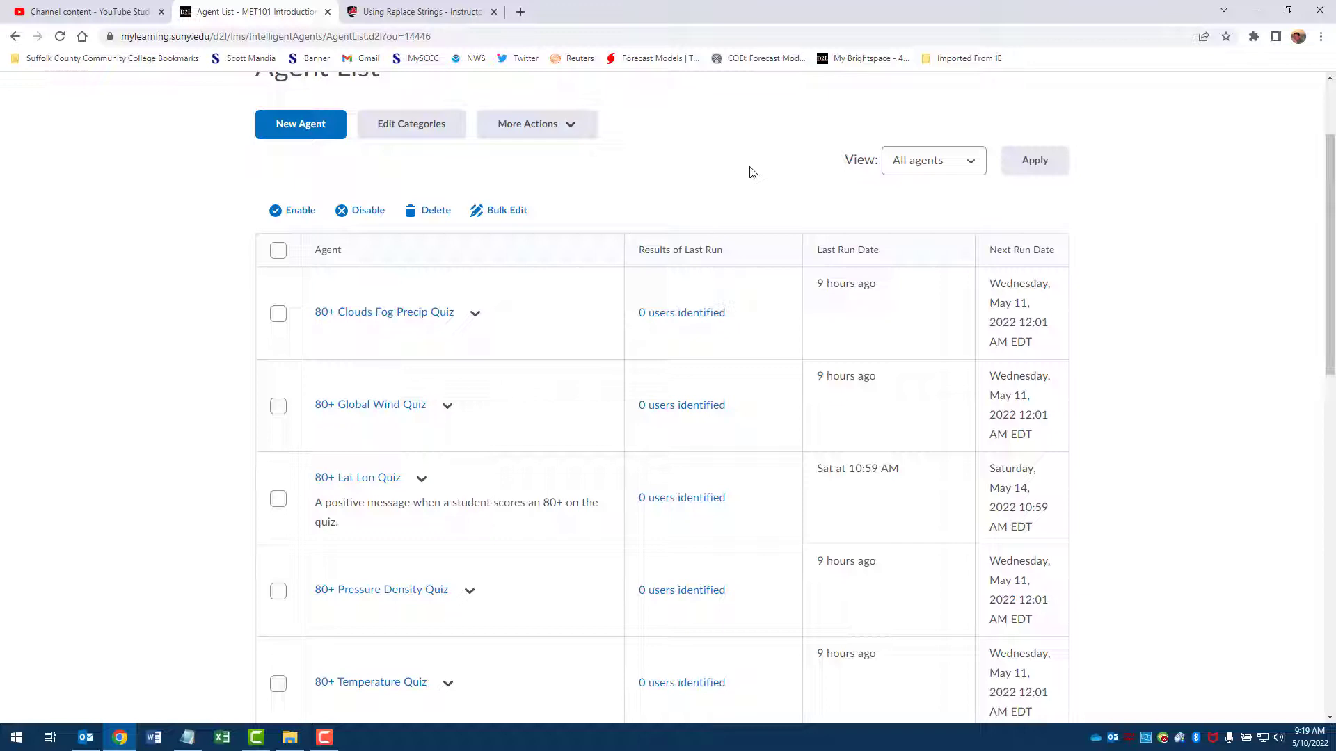
scroll(626, 244, "down", 2)
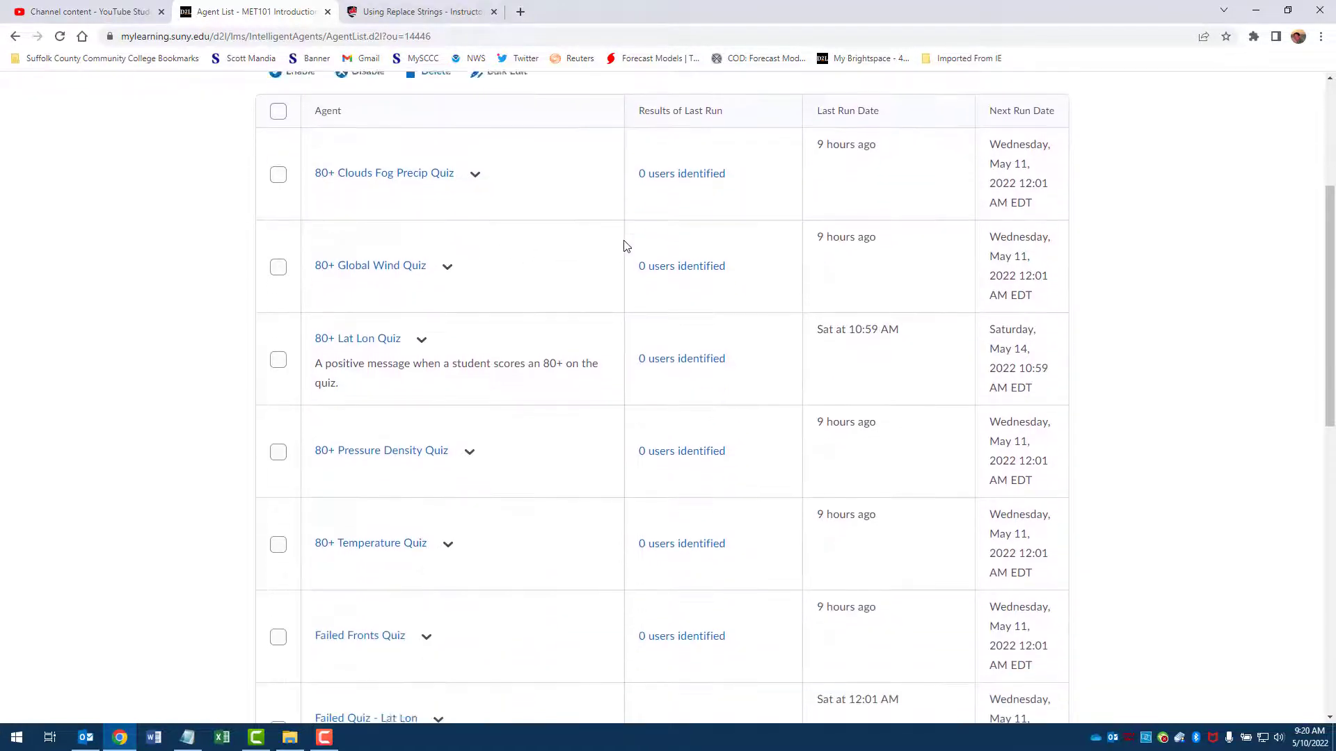
scroll(626, 245, "up", 4)
scroll(629, 247, "down", 5)
scroll(631, 246, "down", 9)
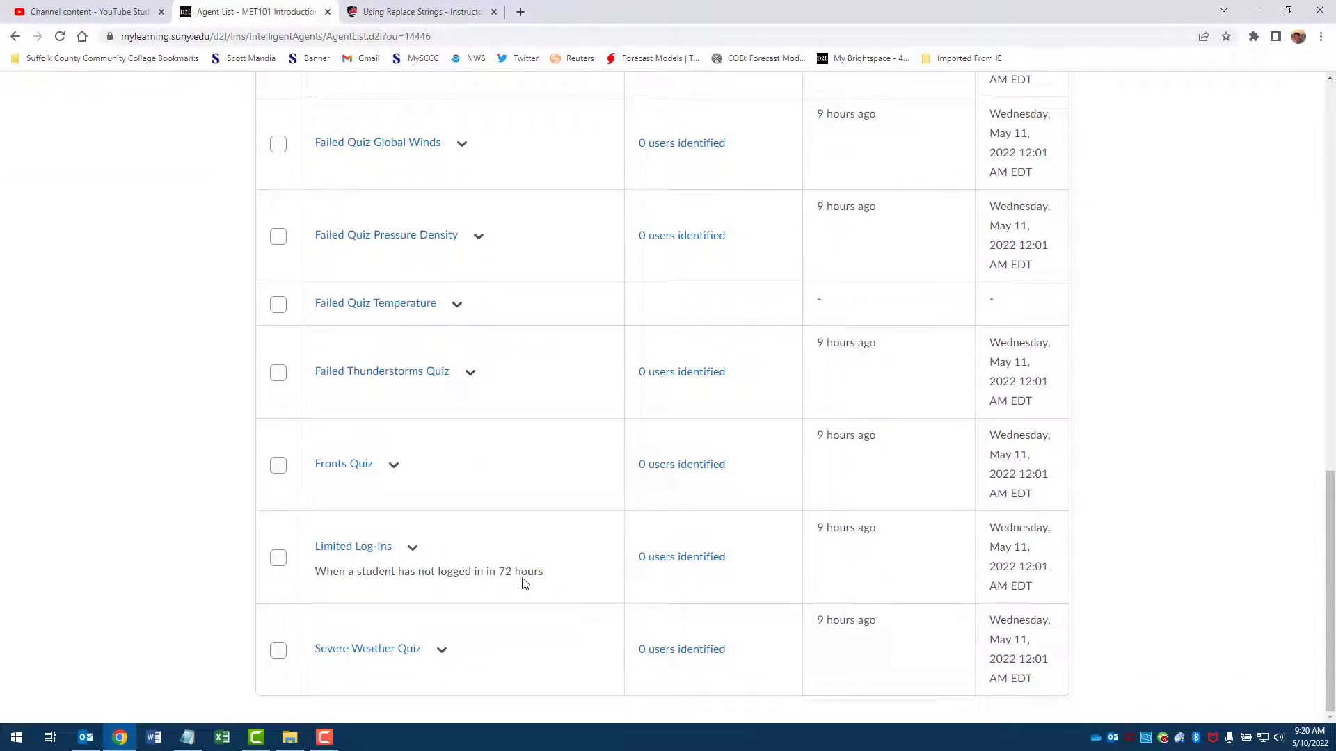
scroll(552, 480, "up", 10)
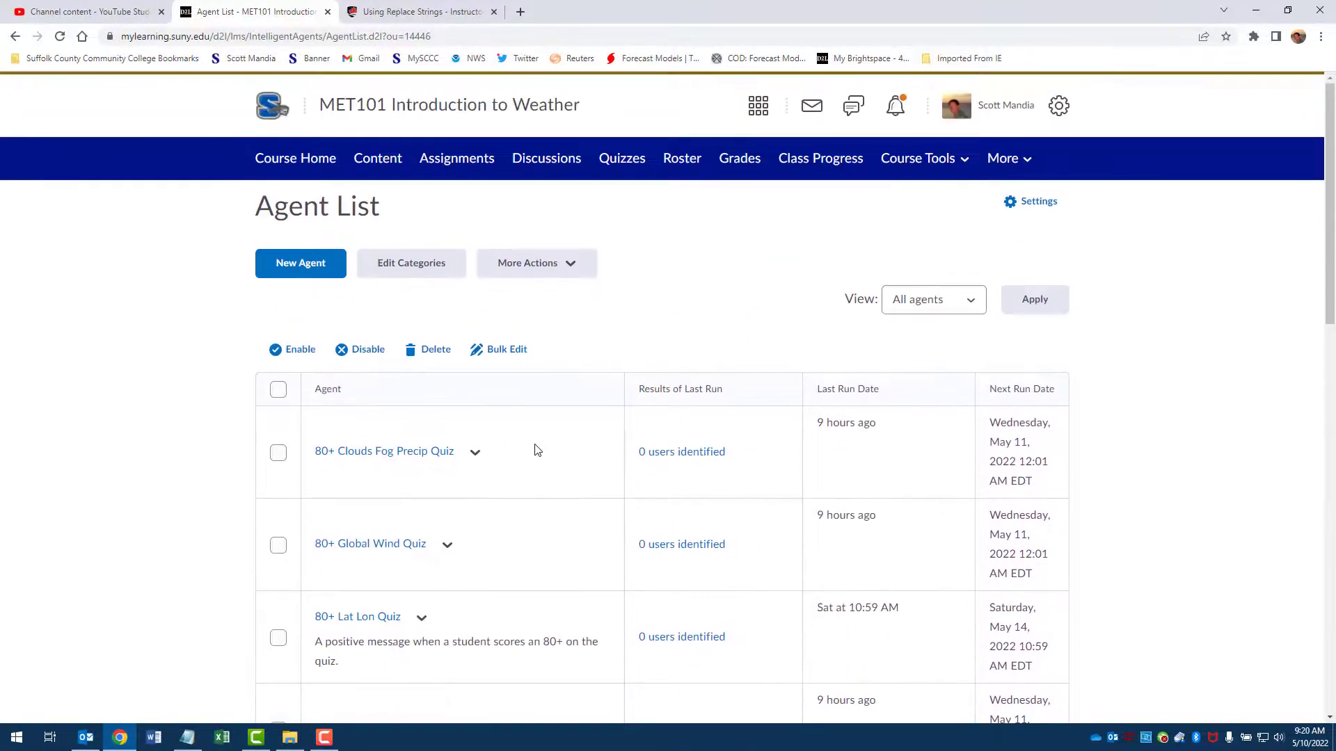
Step: Start a new intelligent agent and name it "Not Logging 48 Hours"
left_click(291, 270)
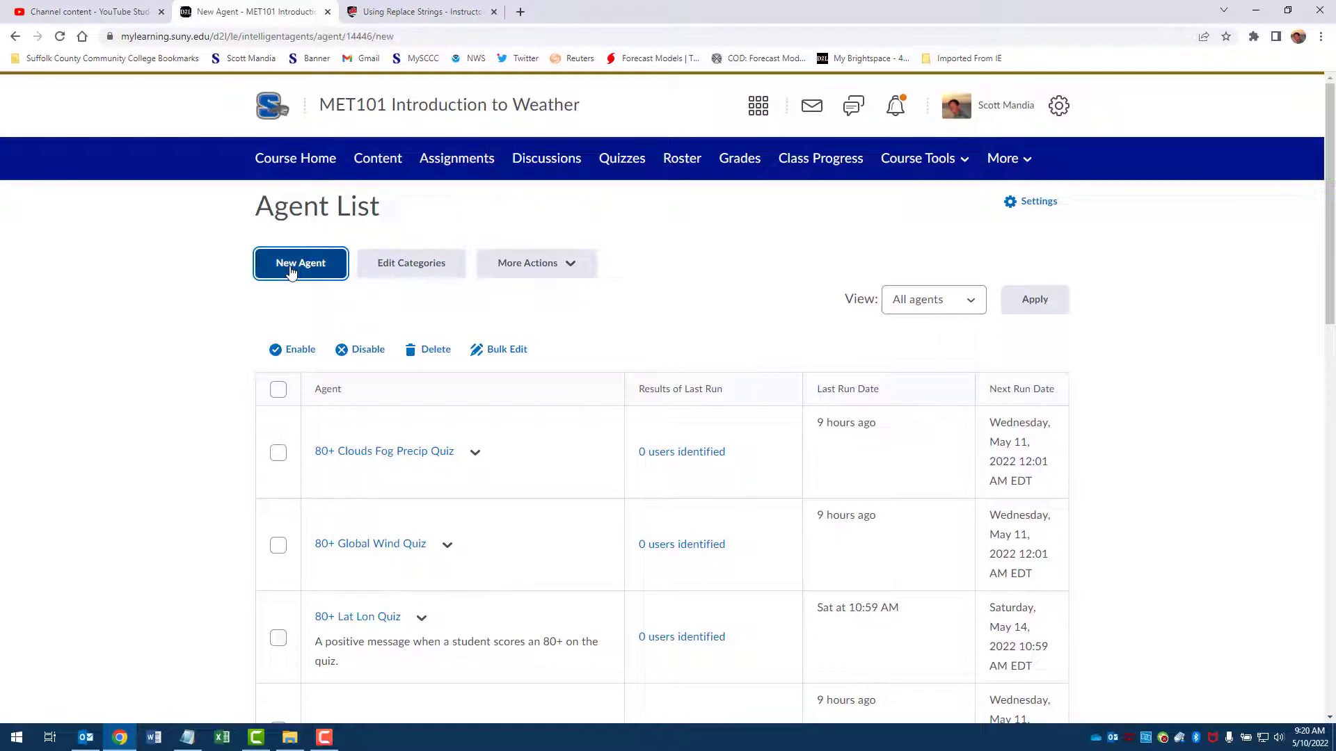
left_click(352, 321)
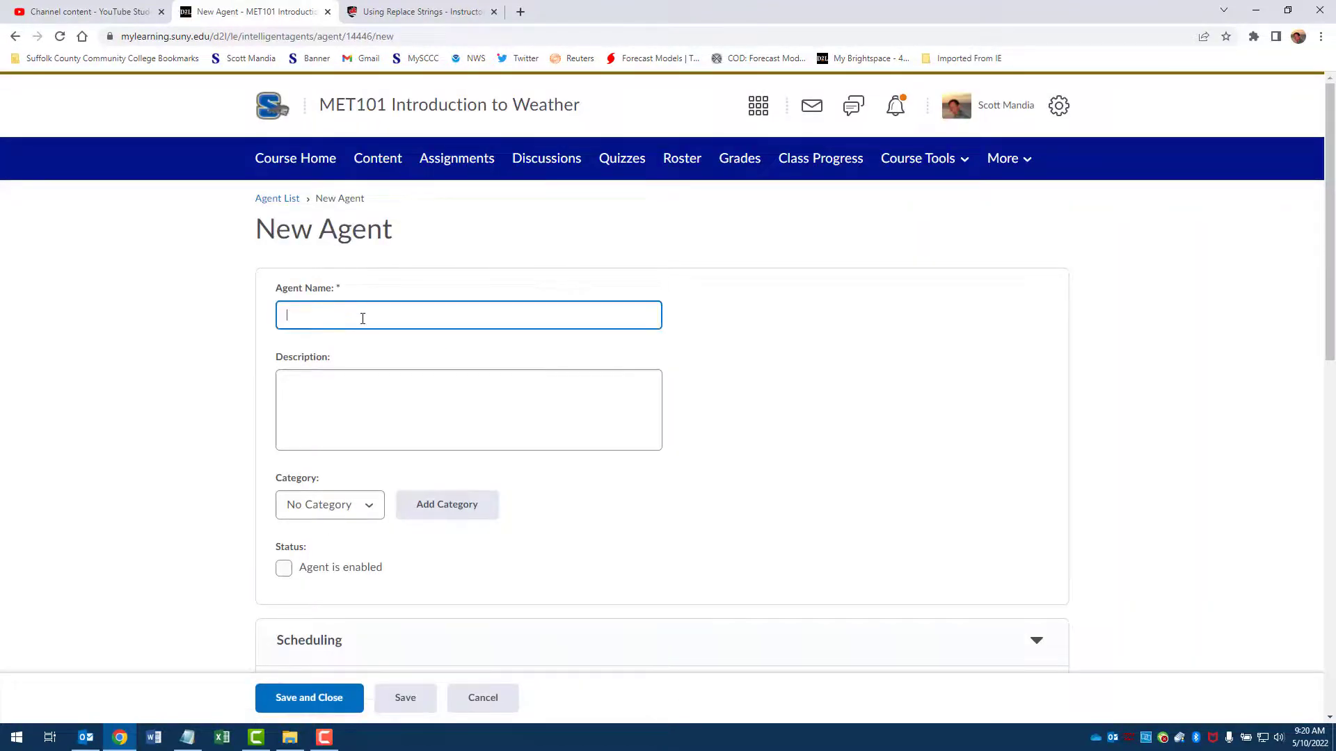
type("Not Logging 48 Hours")
scroll(424, 336, "down", 1)
left_click(424, 336)
scroll(425, 336, "down", 3)
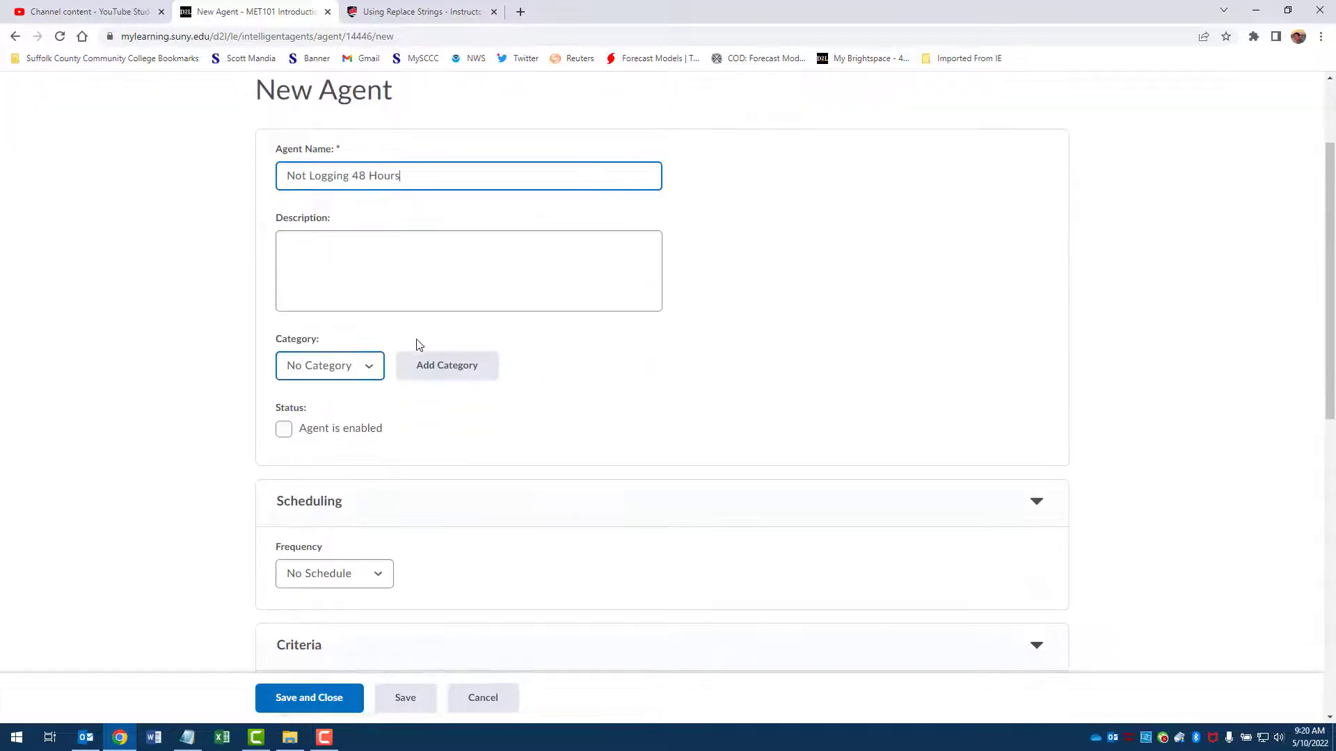
Step: Describe the new agent as "Student not accessing course in 48 hours" and enable it
left_click(337, 327)
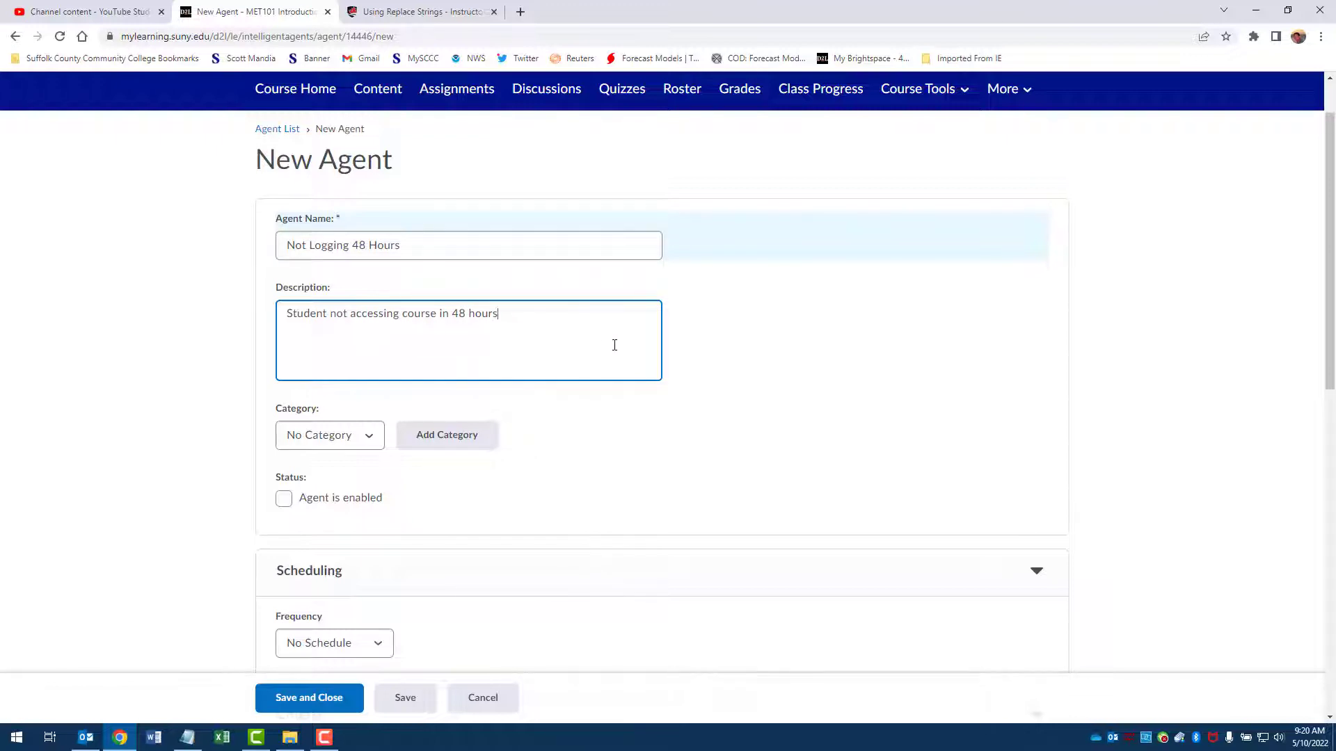
scroll(614, 345, "down", 1)
scroll(612, 325, "down", 2)
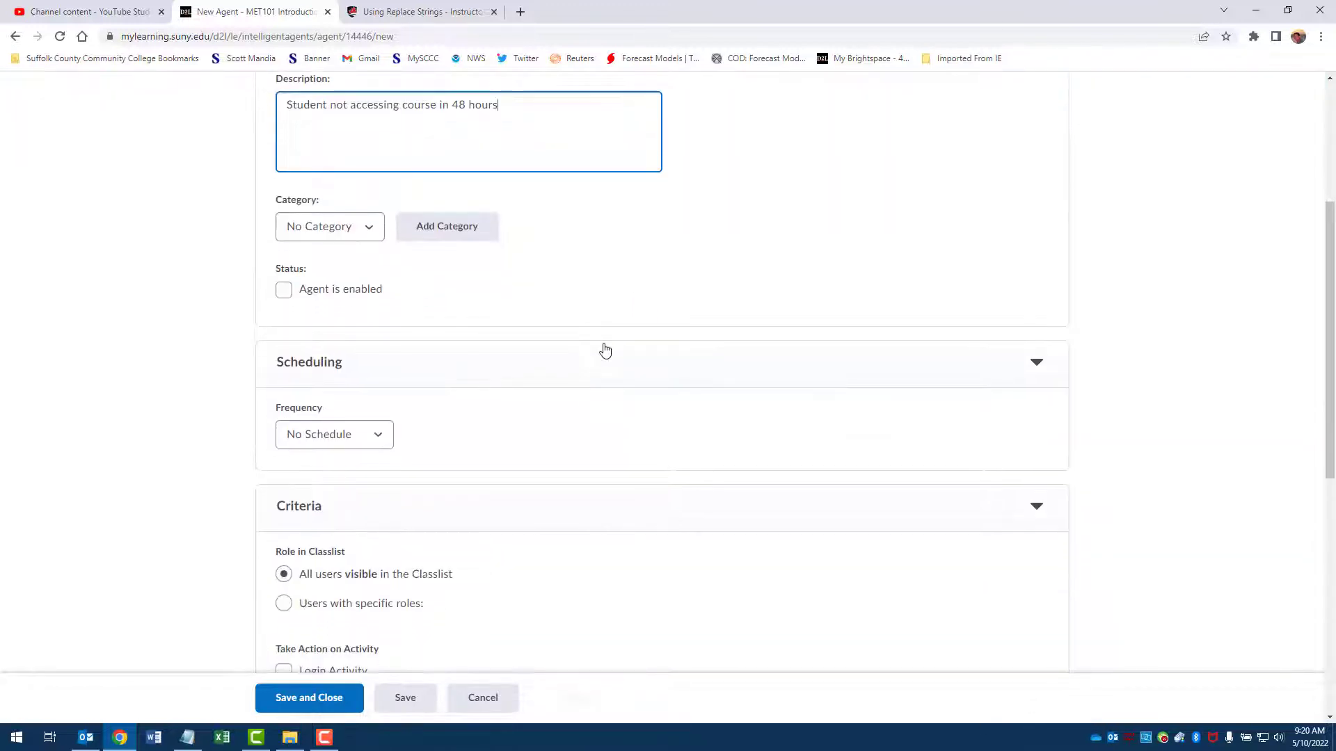
left_click(284, 290)
Step: Schedule the agent to run daily, repeating every 1 day at 12:01 AM
scroll(641, 325, "down", 1)
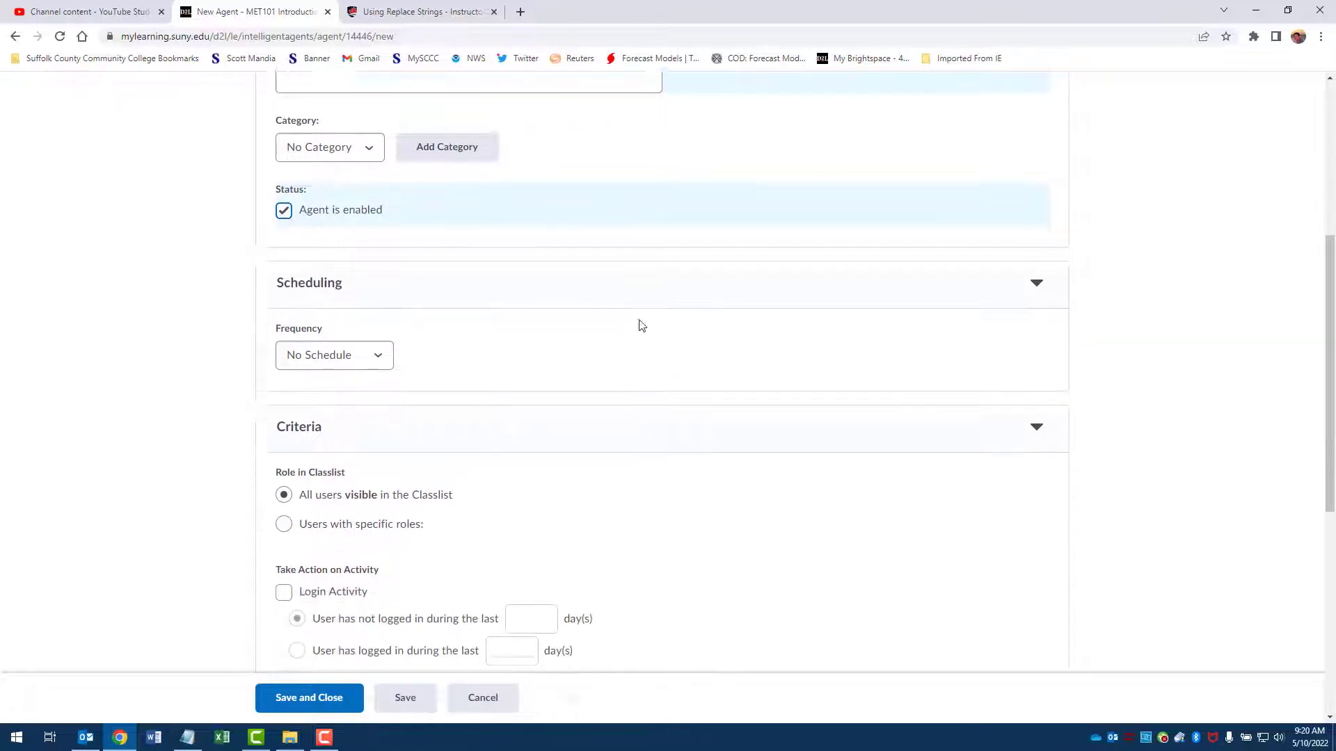
scroll(640, 326, "down", 1)
left_click(379, 301)
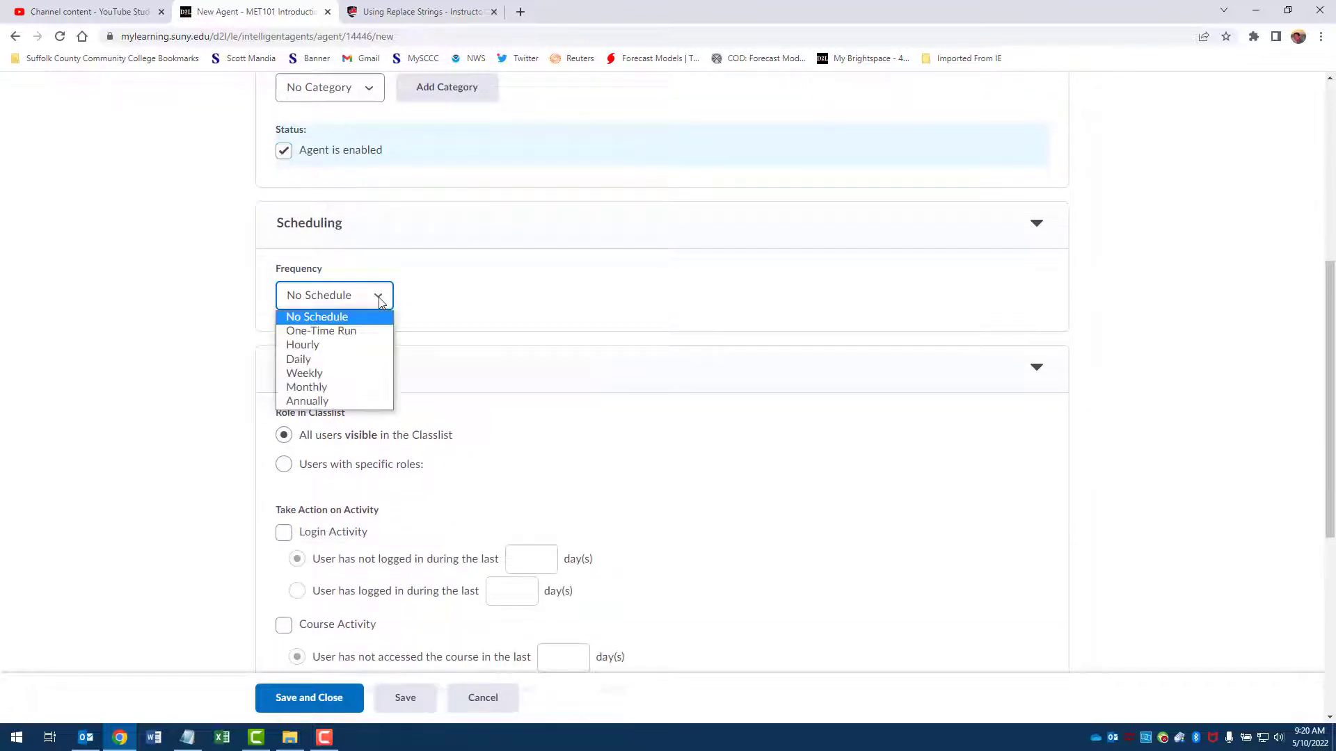
left_click(348, 356)
left_click(299, 357)
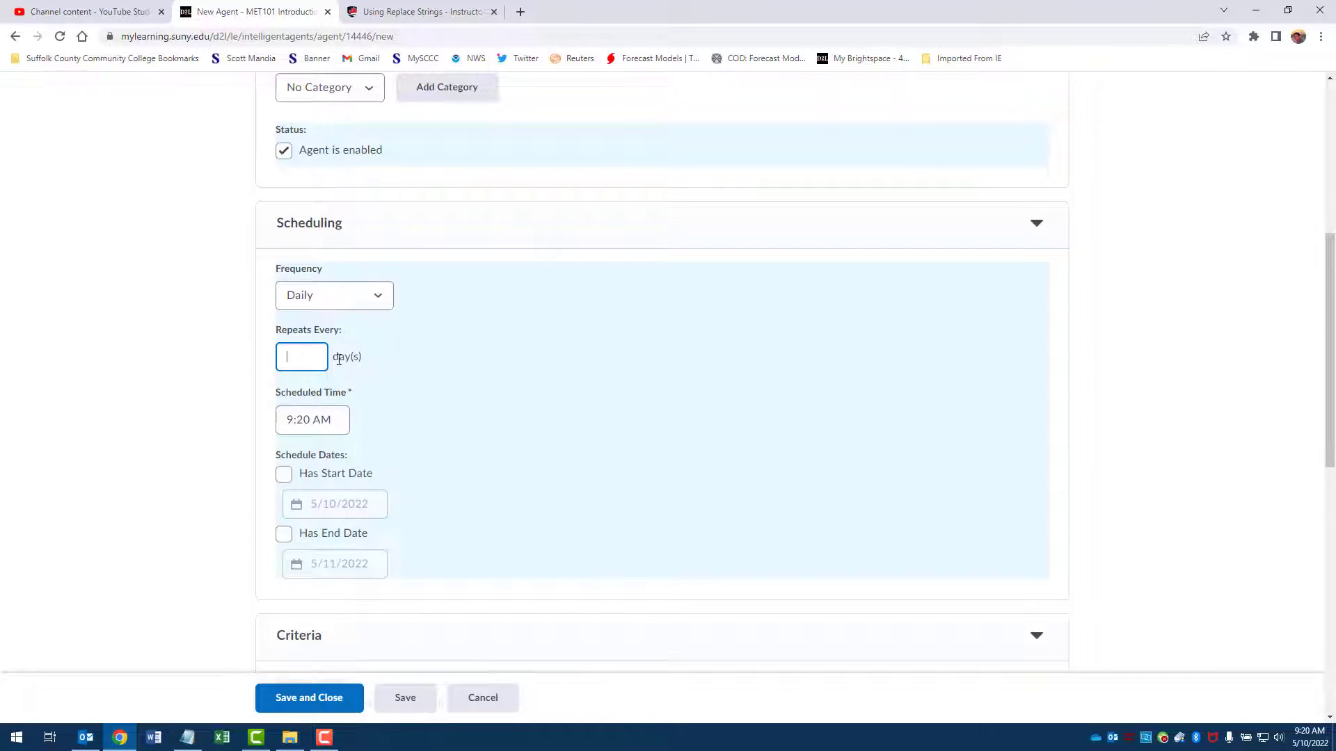
type("1")
scroll(590, 352, "down", 2)
left_click(319, 281)
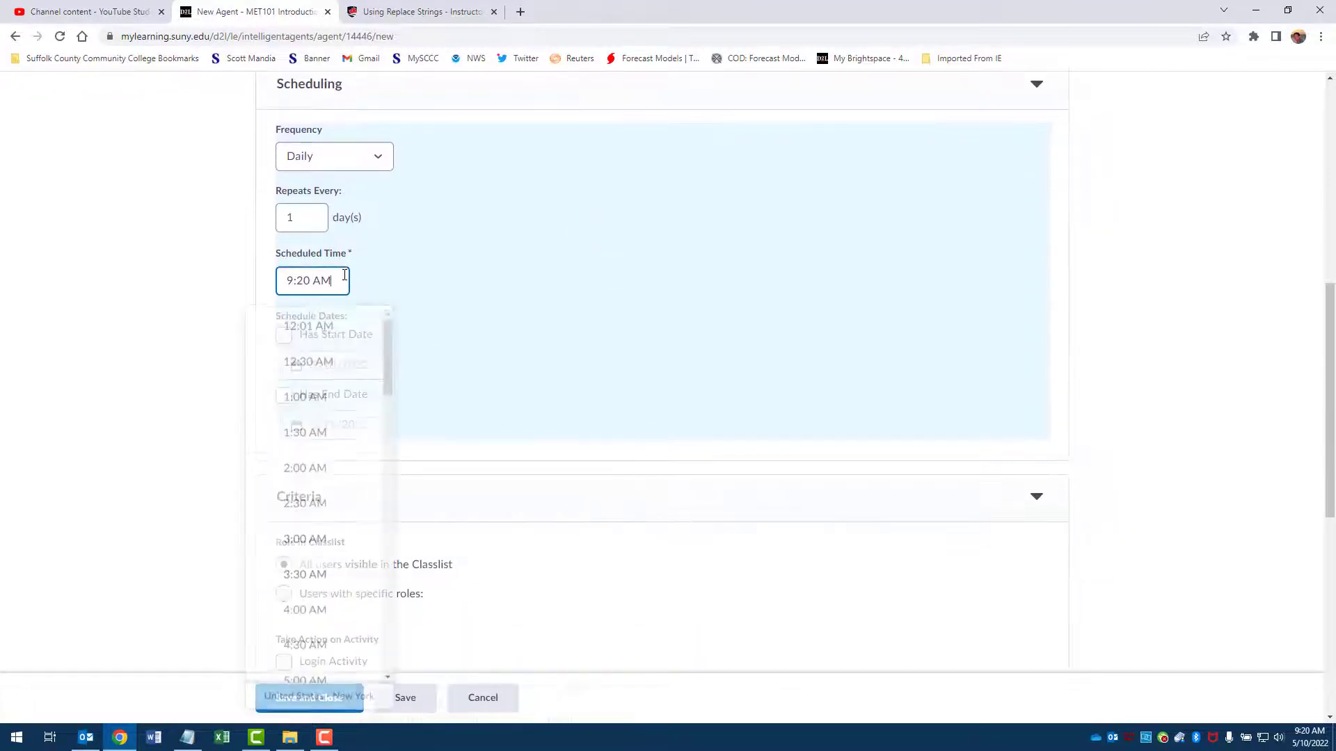
left_click(347, 329)
Step: Set the agent's criteria to users who have not logged in and have not accessed the course in the last 2 days
scroll(647, 284, "down", 5)
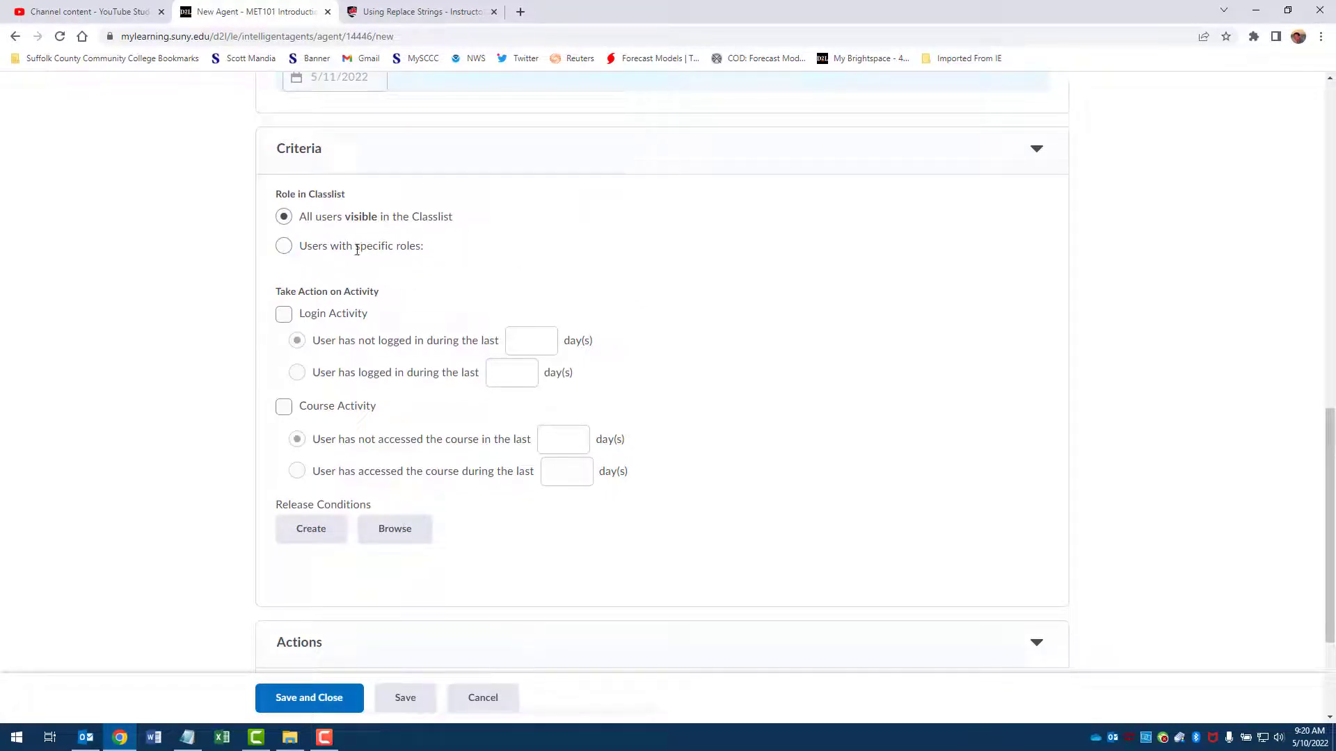
left_click(285, 315)
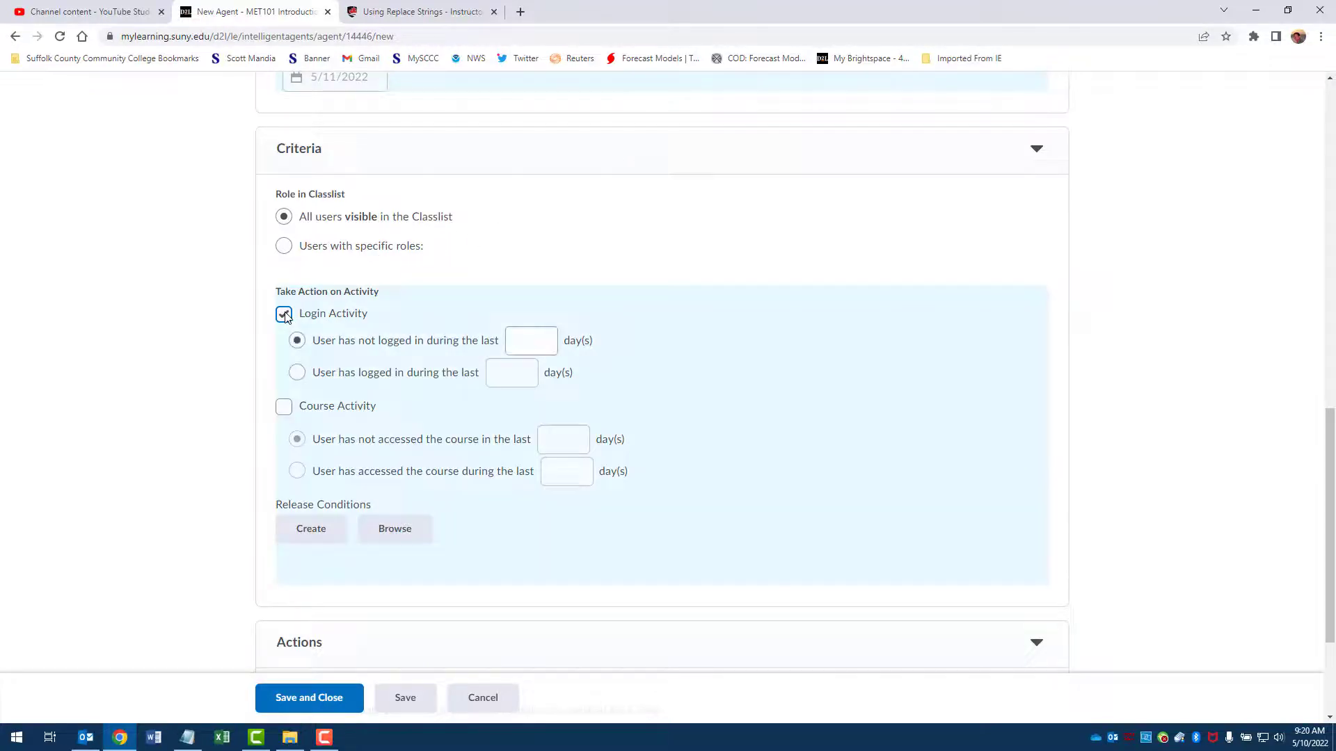
left_click(284, 406)
scroll(791, 262, "down", 2)
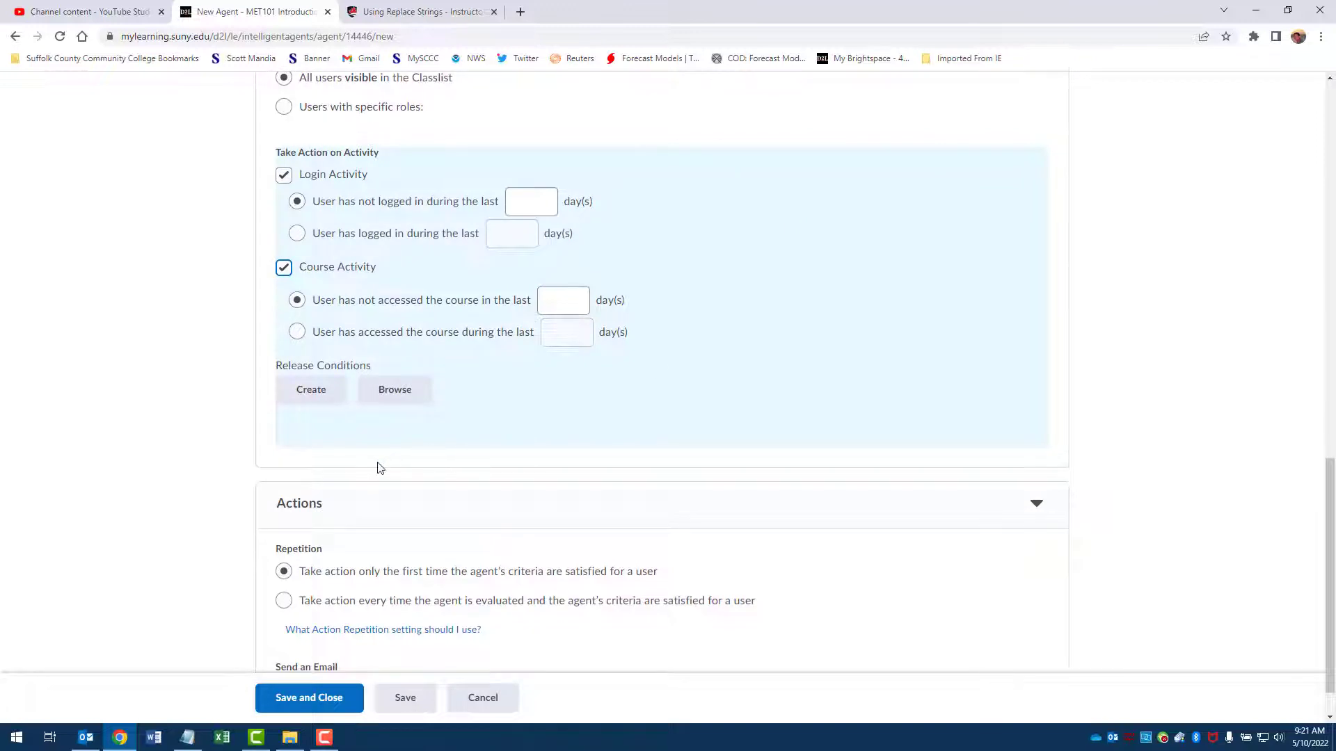
left_click(548, 191)
left_click(584, 305)
type("2")
Step: Have the agent send an email when the criteria are satisfied, and read the help on changing the default From and Reply settings
scroll(745, 250, "down", 1)
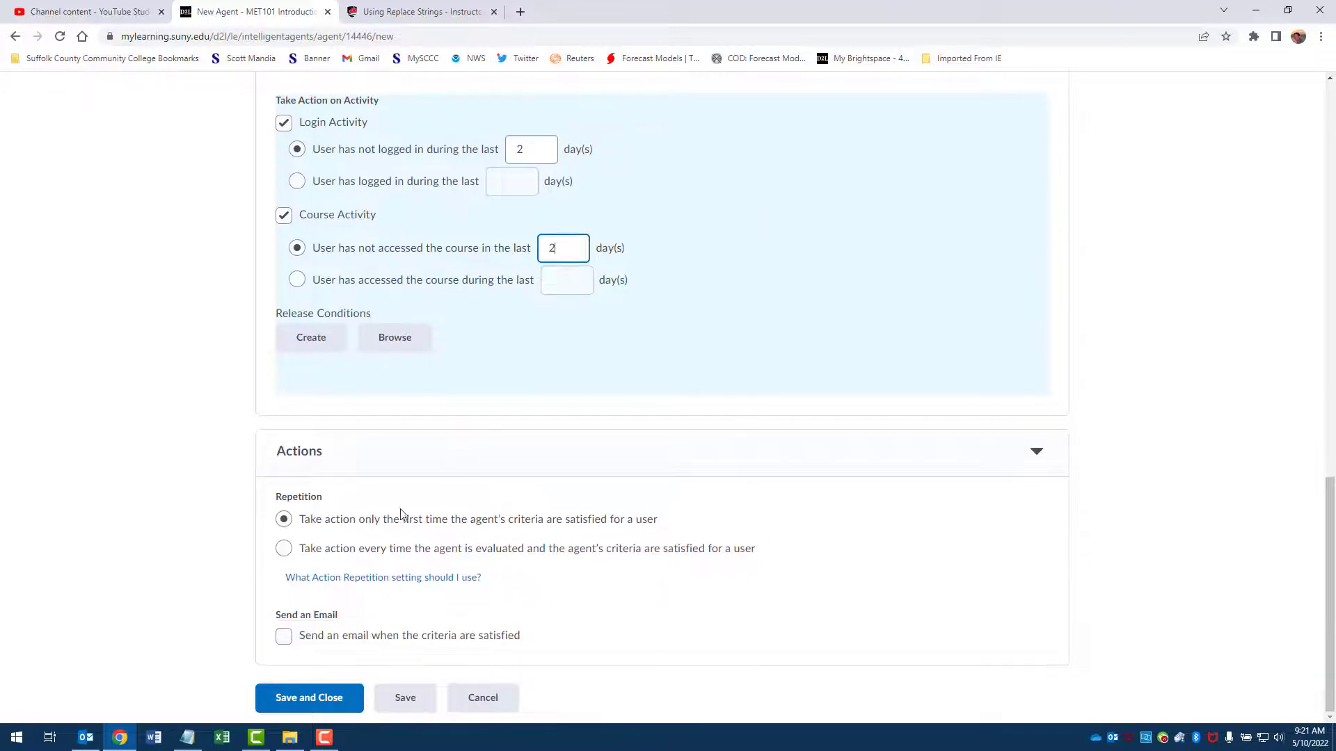
left_click(283, 637)
scroll(669, 447, "down", 4)
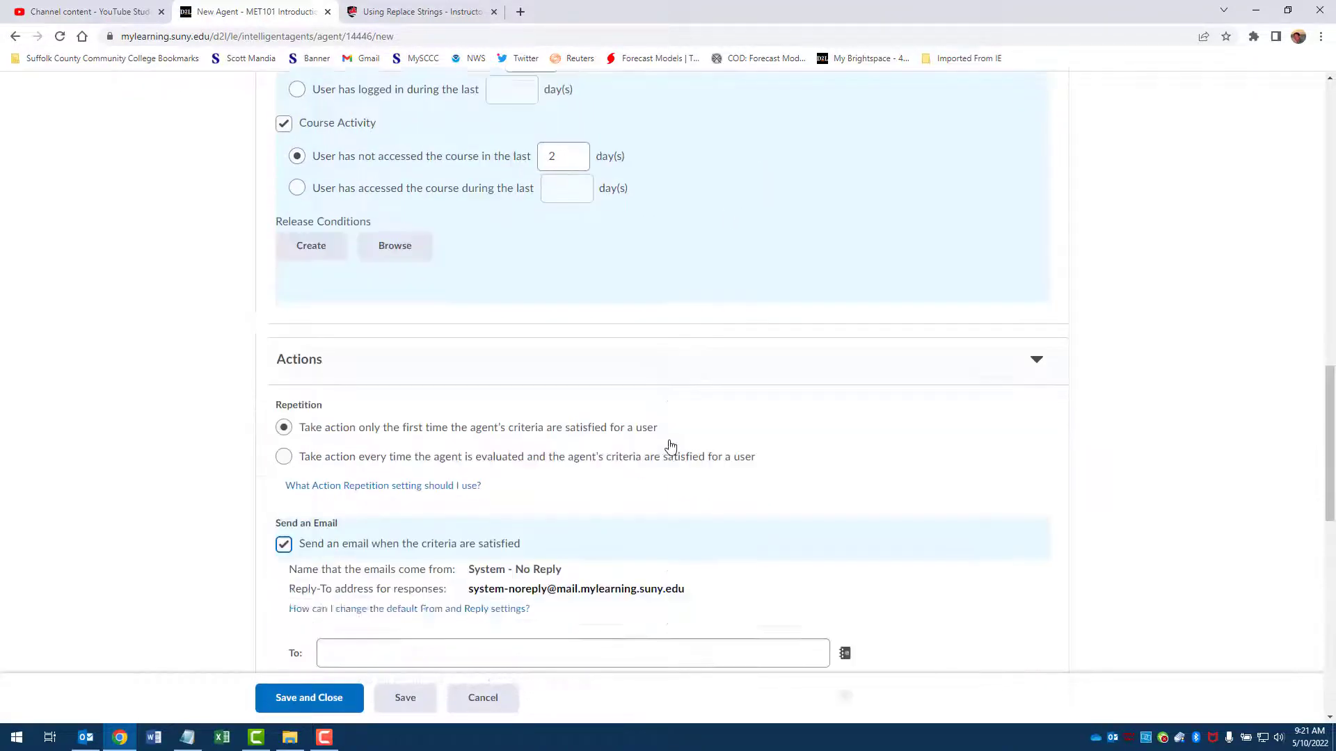
scroll(669, 447, "down", 2)
left_click(371, 328)
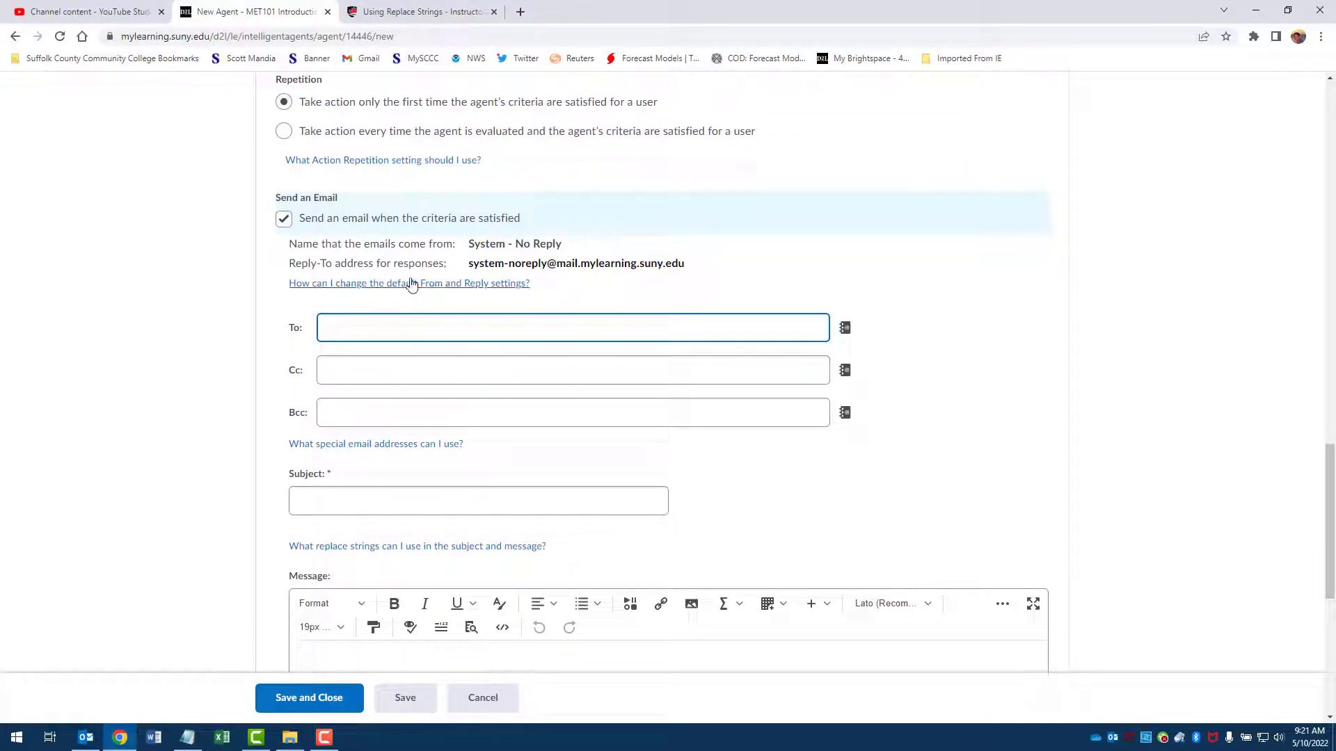
left_click(446, 285)
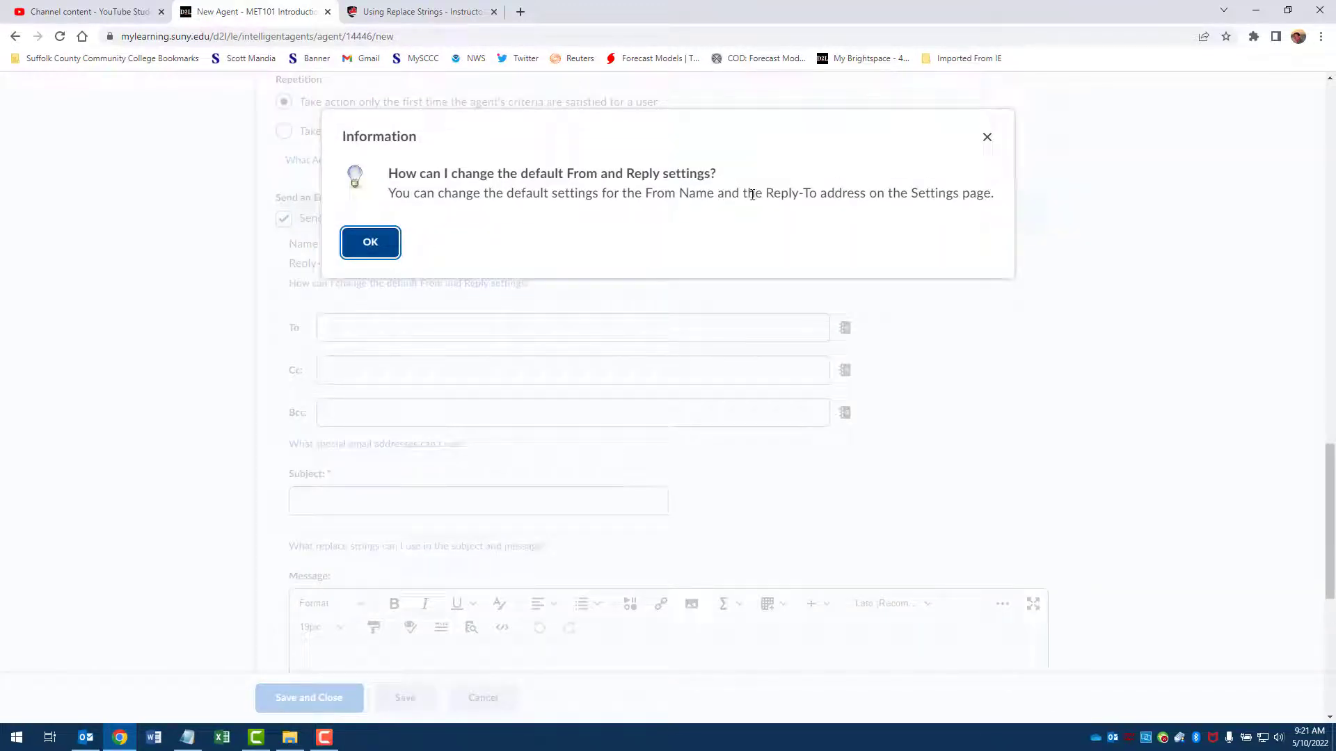
left_click(376, 247)
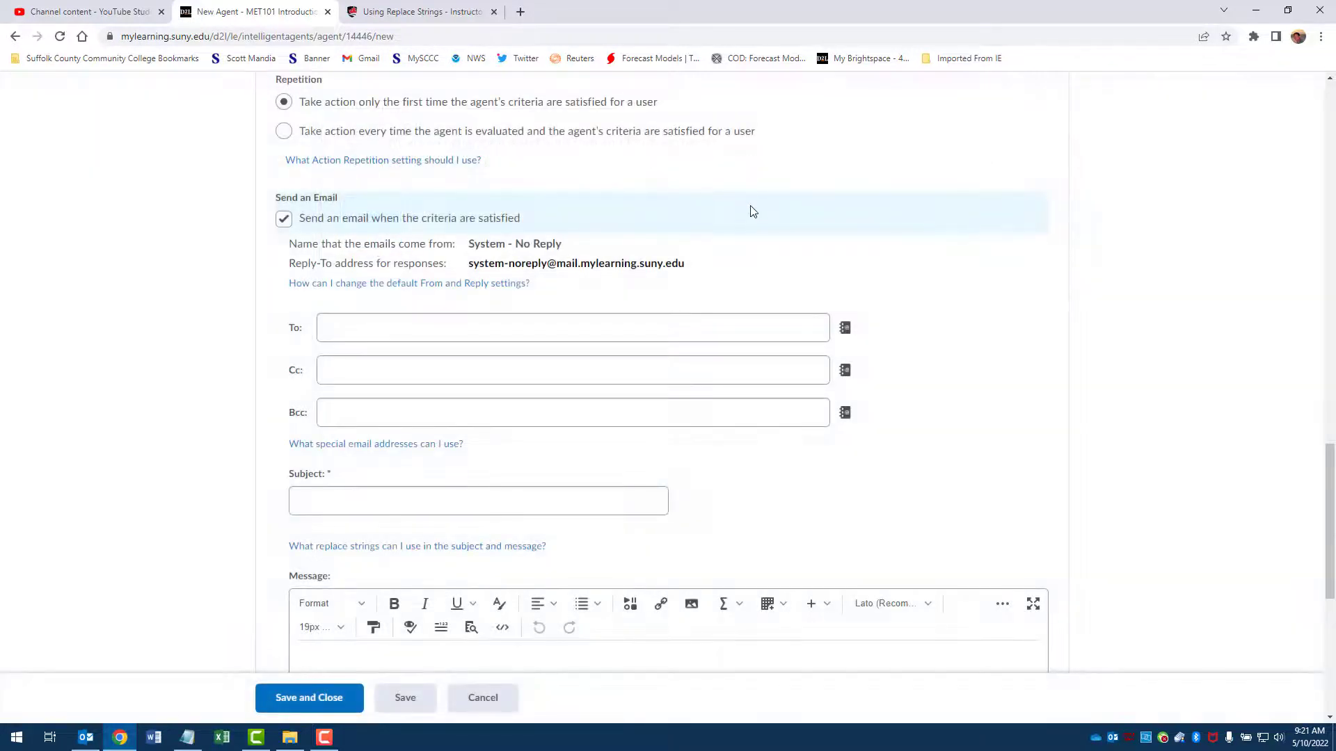
Step: Copy the {InitiatingUser} replace string from the special email addresses help and use it as the email's To recipient
scroll(745, 203, "down", 1)
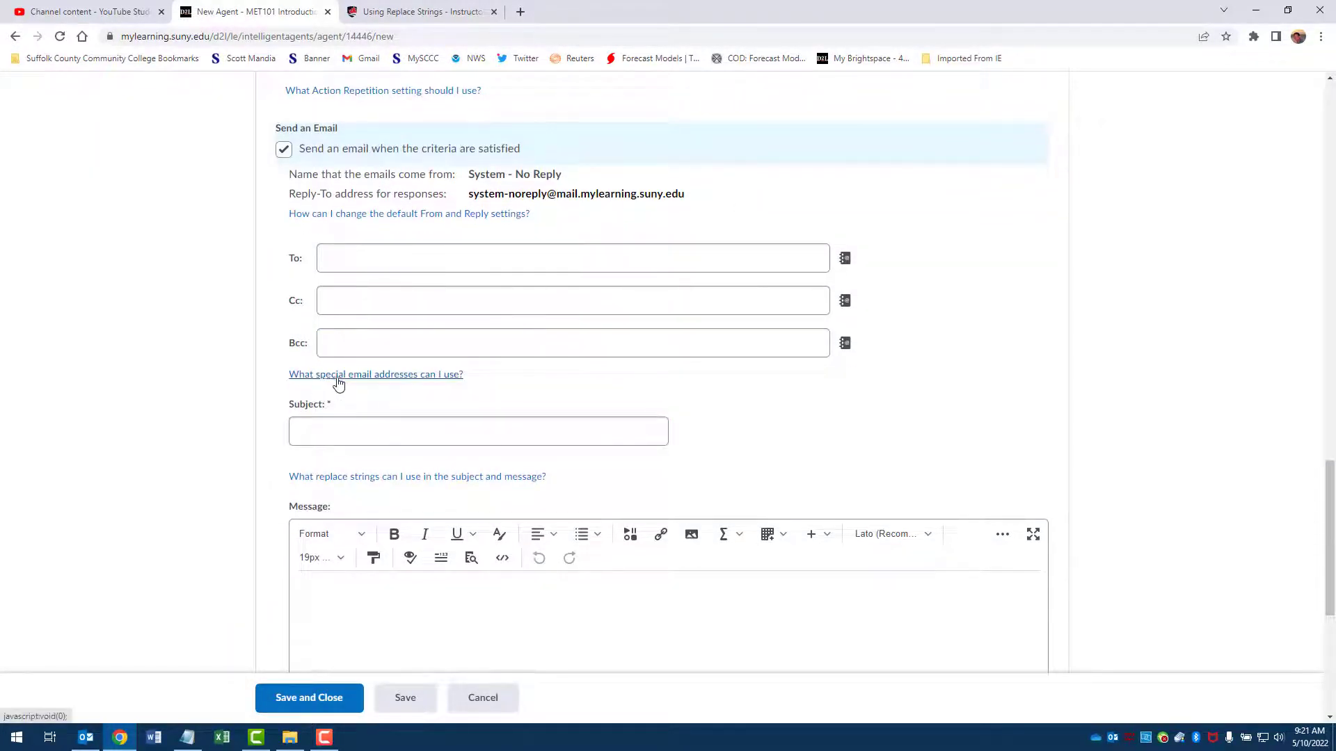
left_click(436, 378)
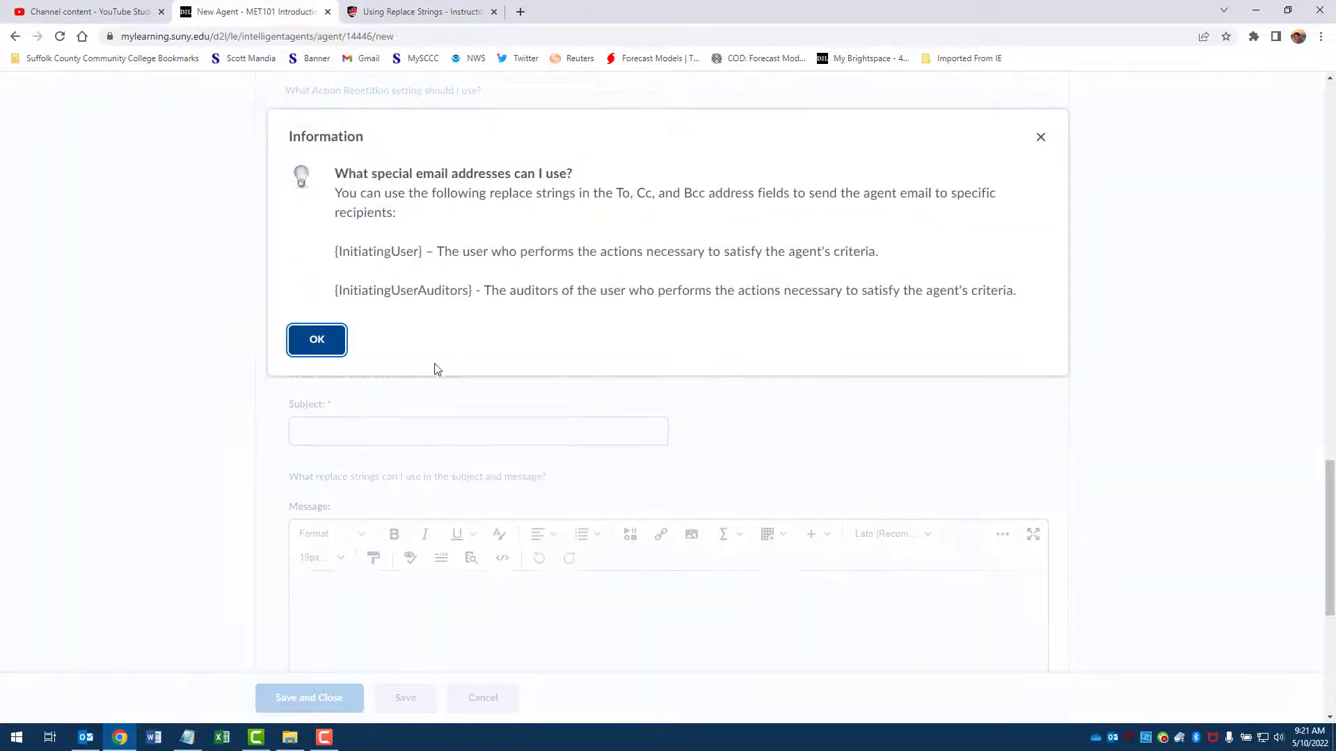
left_click_drag(334, 252, 426, 248)
key("ctrl+c")
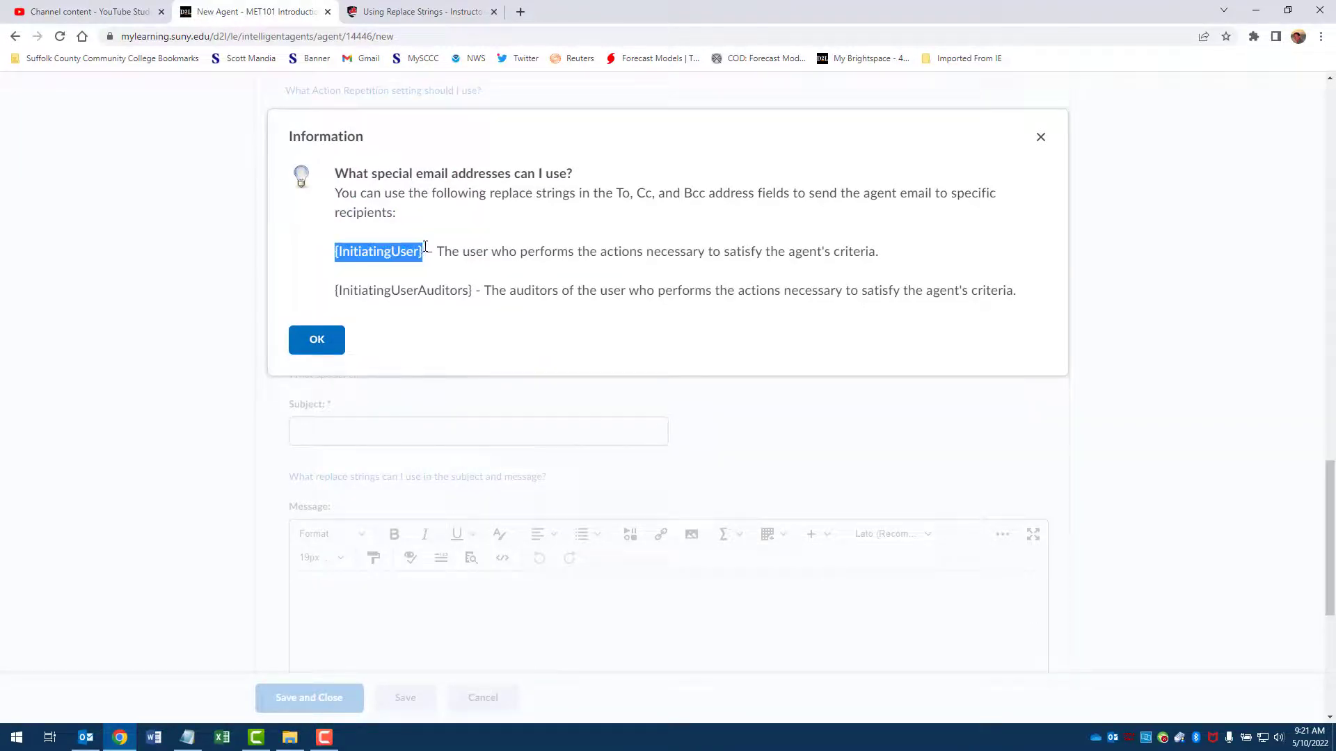
left_click(328, 341)
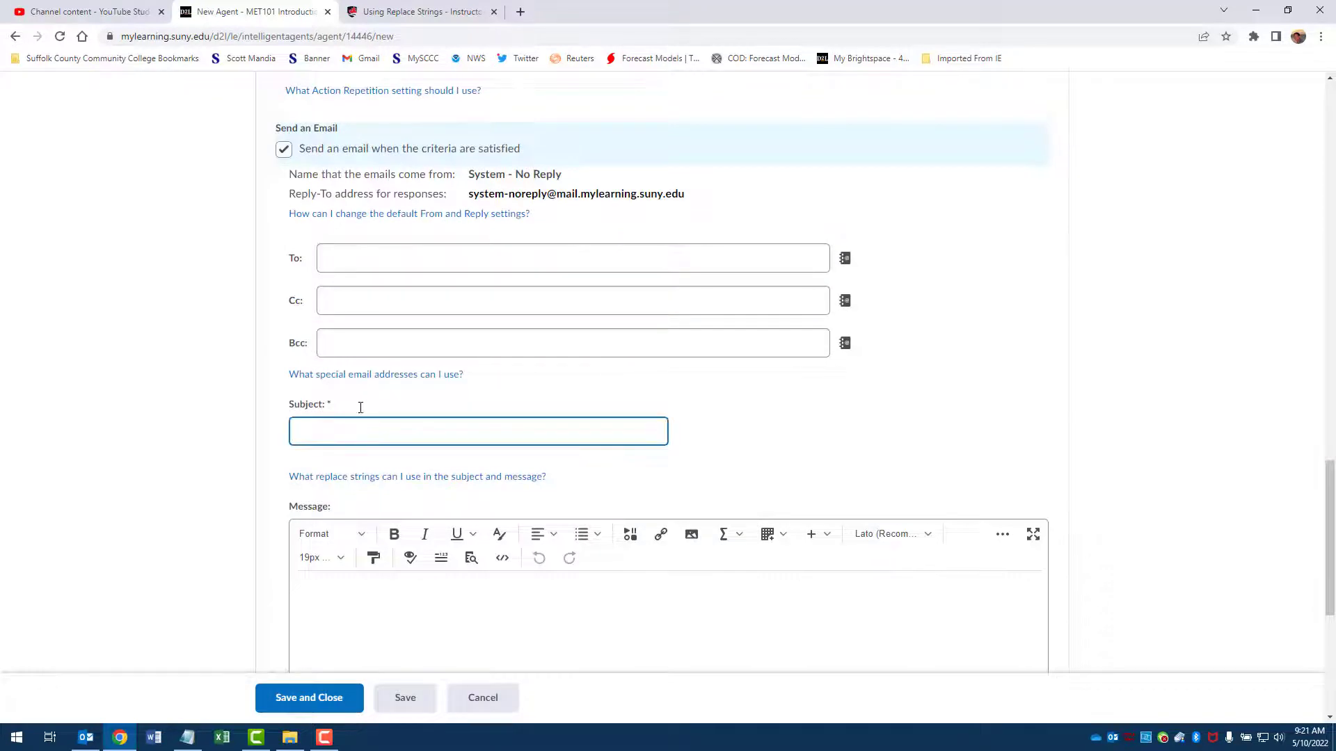
key("ctrl+v")
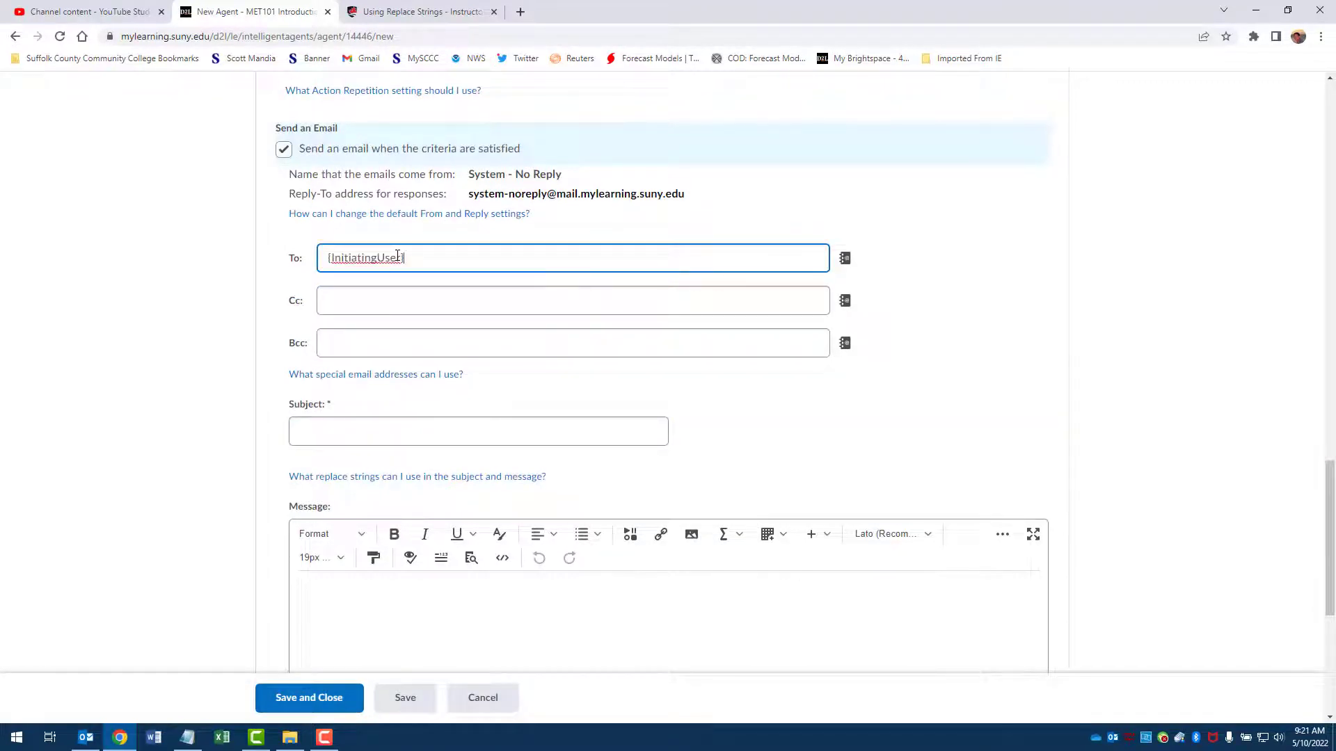
Step: Give the email the subject "Not Logging In for 48 Hours" and fill its message with the placeholder text "kjskgkkfkffk"
scroll(658, 235, "down", 2)
left_click(364, 292)
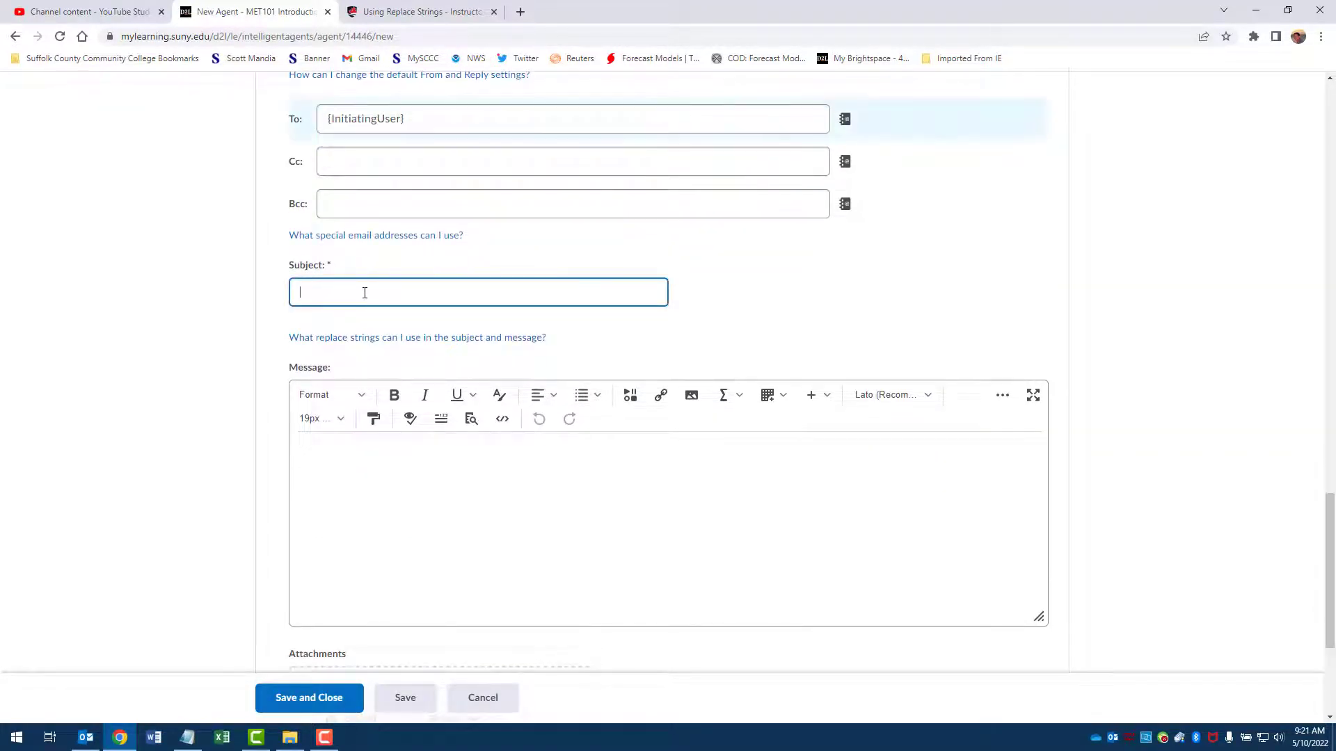
type("Not Logging In for 48 Hours")
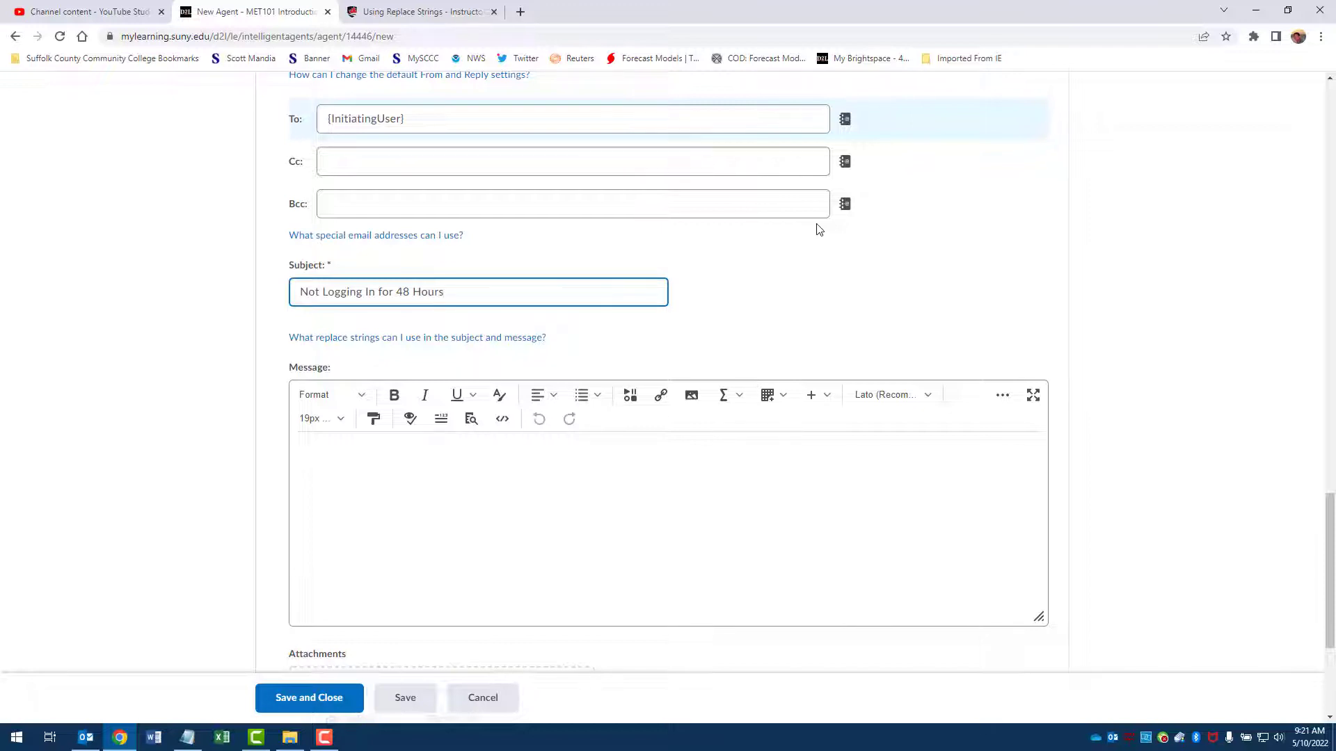
left_click(515, 503)
type("kjskgkkfkffk")
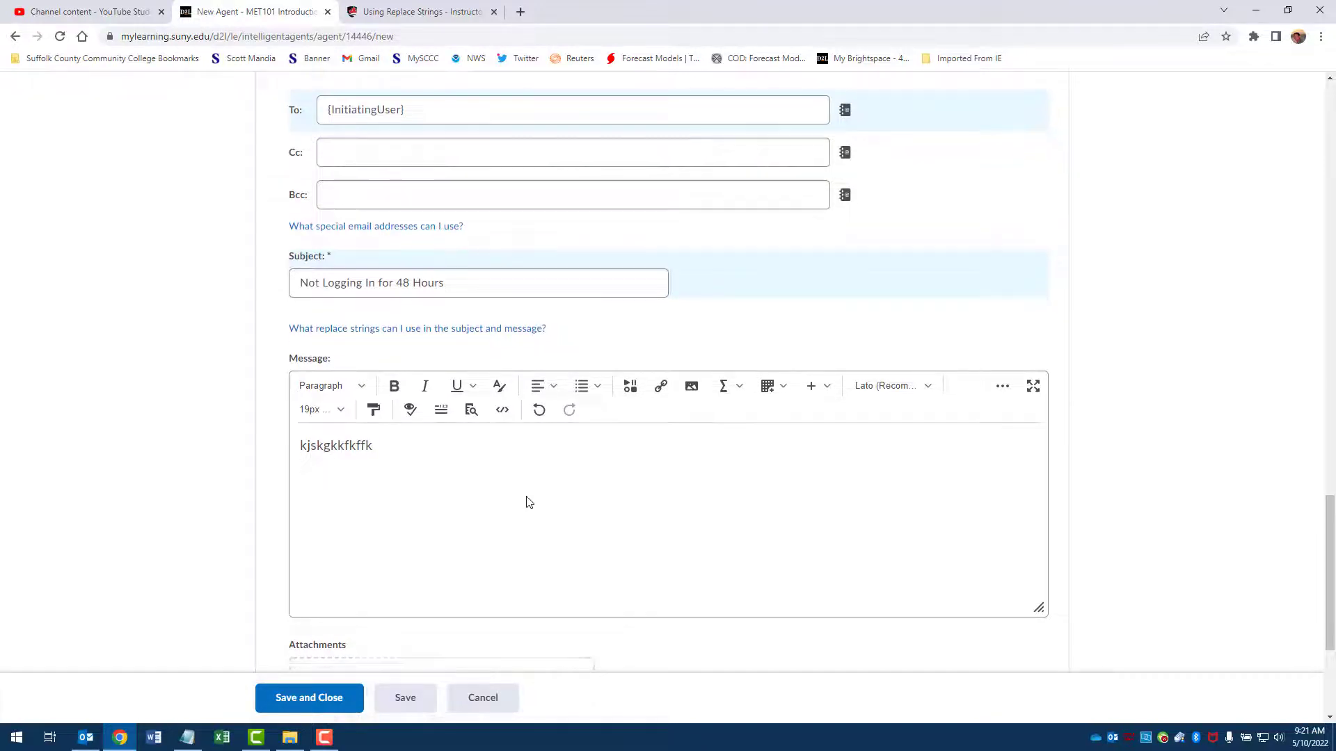
Step: Cancel the new agent without saving and look through the Agent List down to the Limited Log-Ins agent
scroll(514, 498, "down", 4)
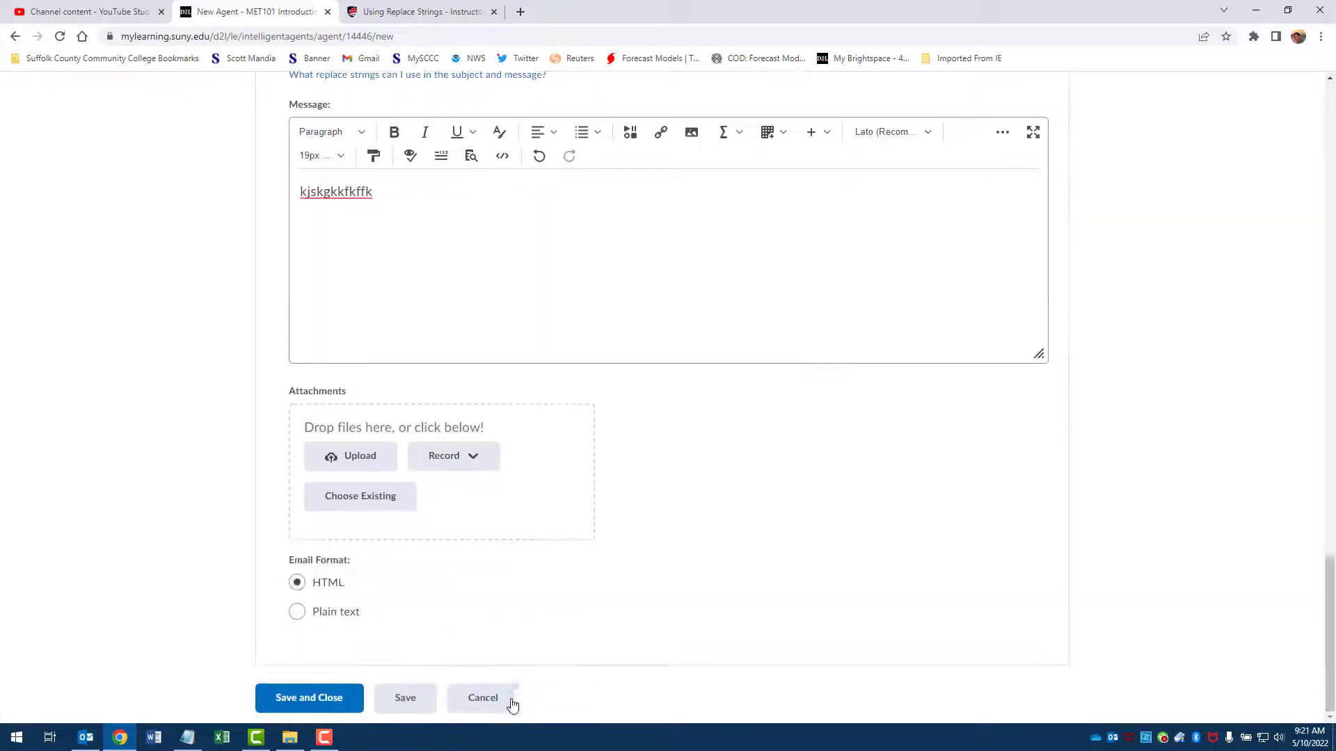
left_click(512, 704)
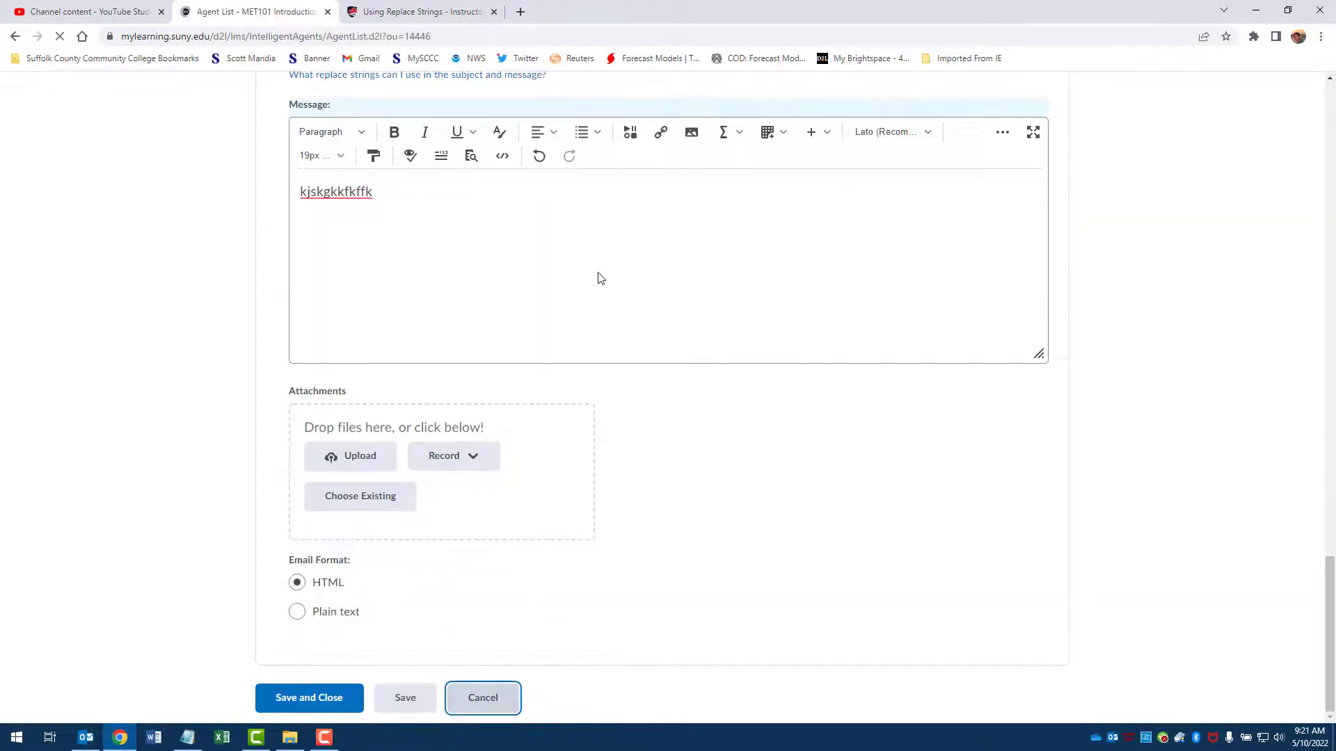
scroll(575, 343, "down", 15)
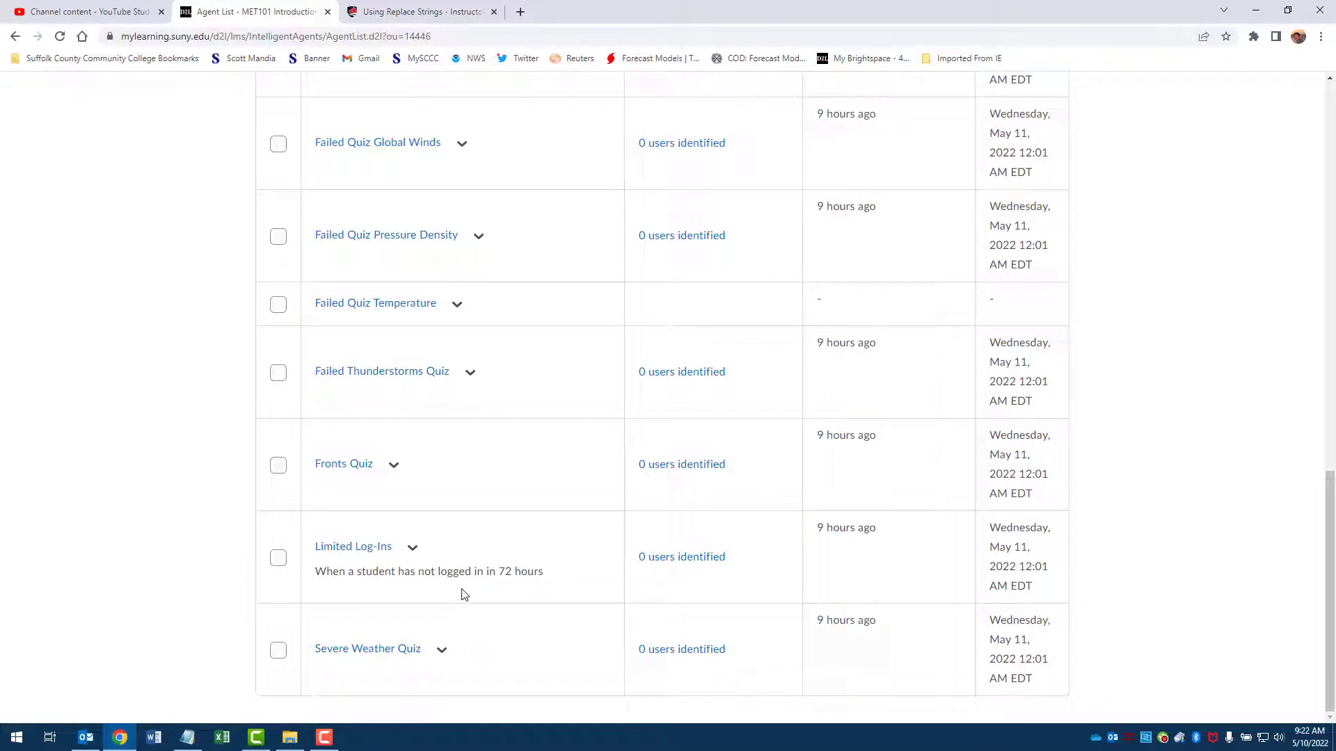
scroll(1266, 363, "up", 15)
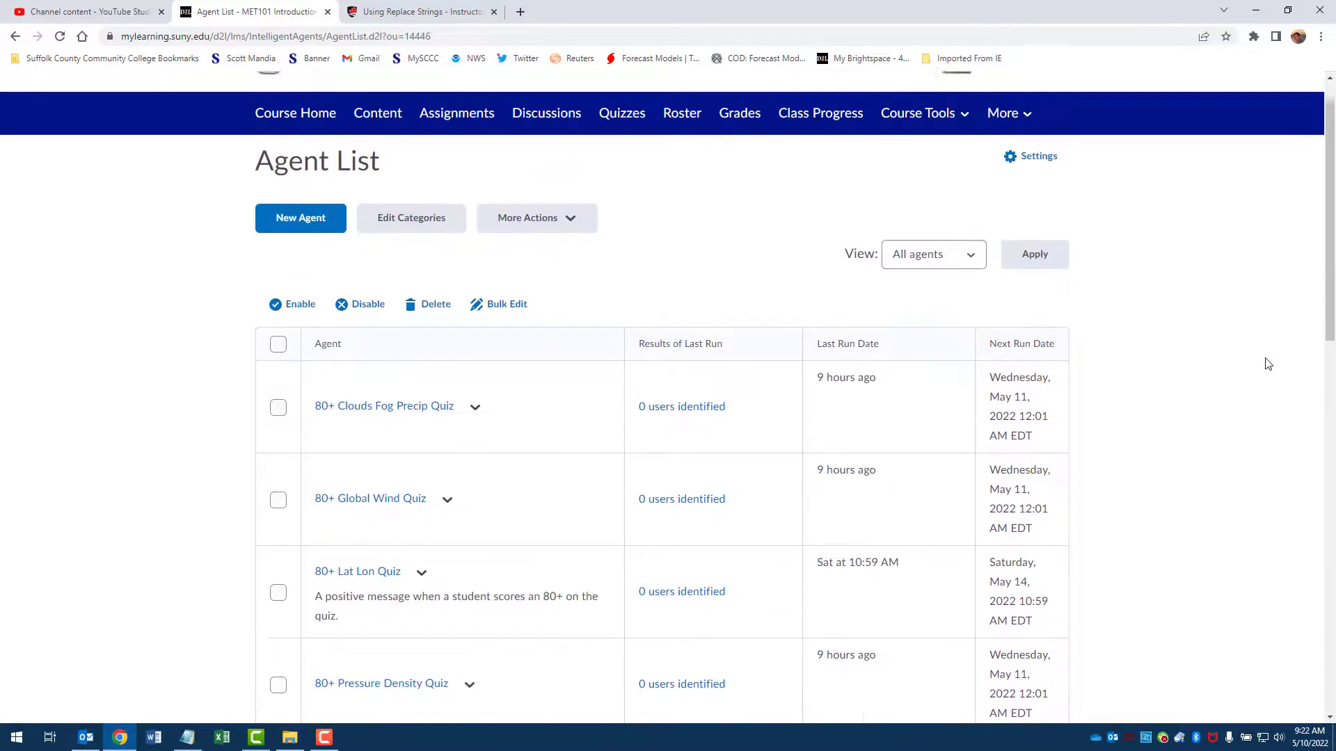
Step: Switch the course to the SUF - Student (Non-Cascading) view and dismiss the incoming mail notification
left_click(1024, 117)
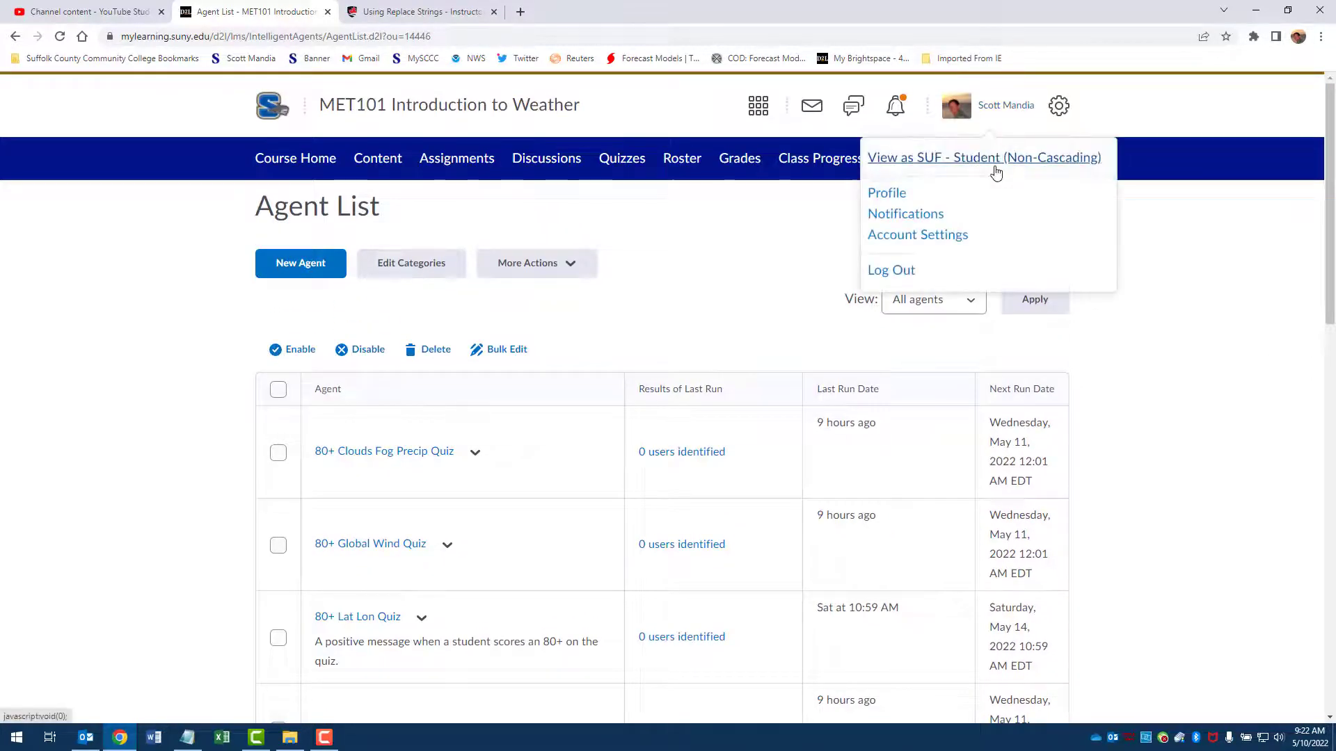
left_click(995, 170)
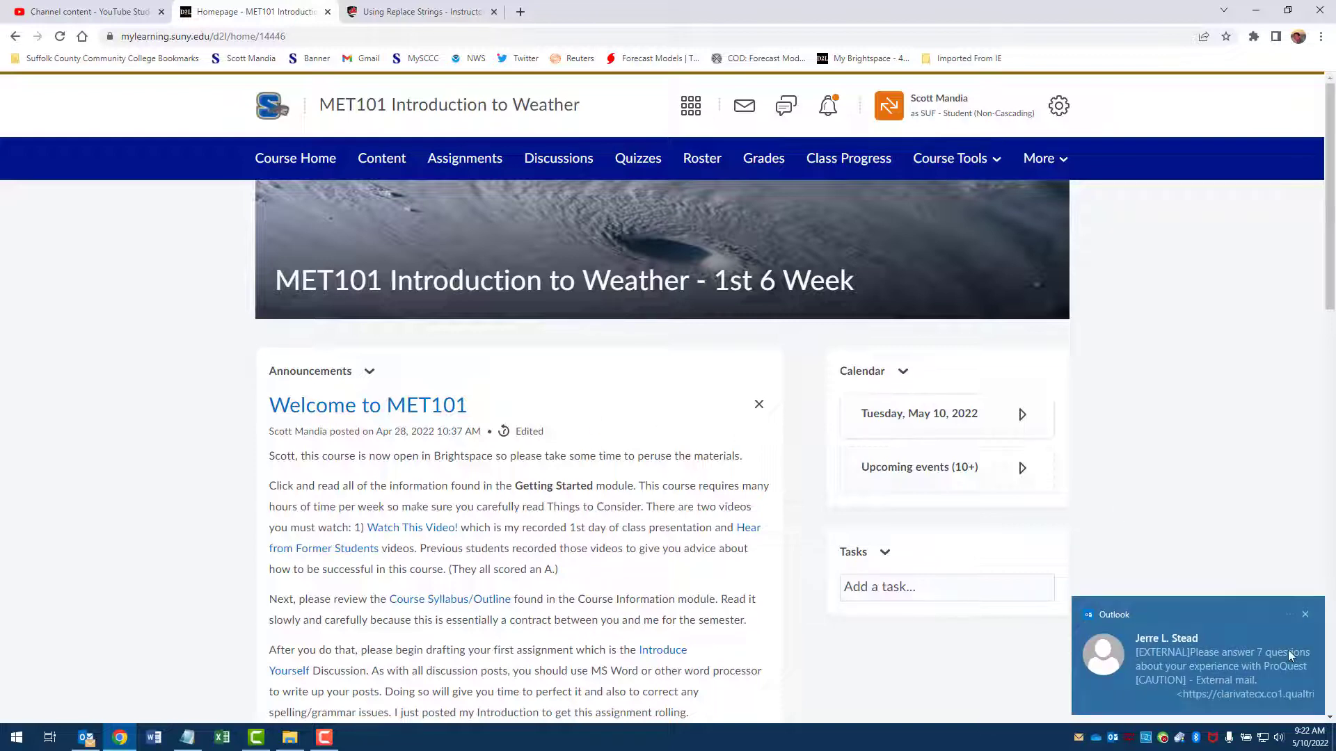
left_click(1305, 615)
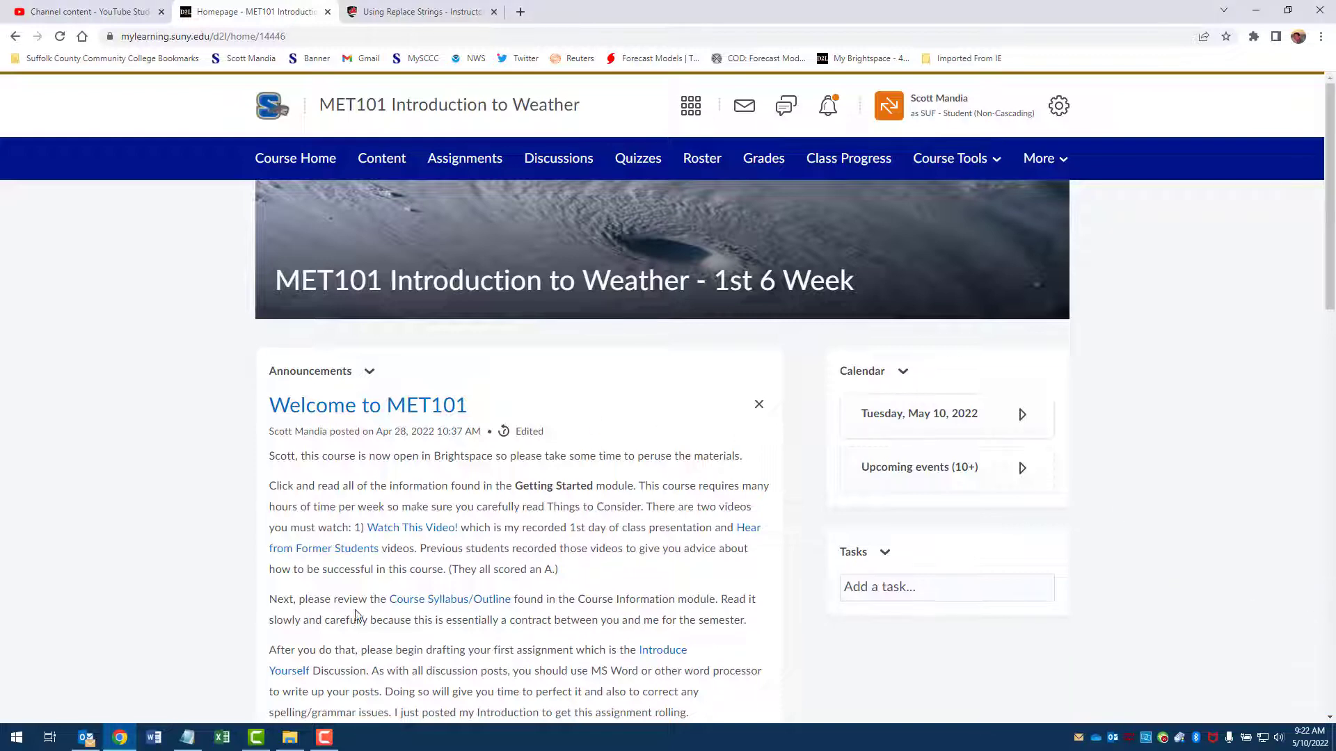
Step: Switch to Outlook and delete the new email asking for answers about the ProQuest experience
left_click(86, 737)
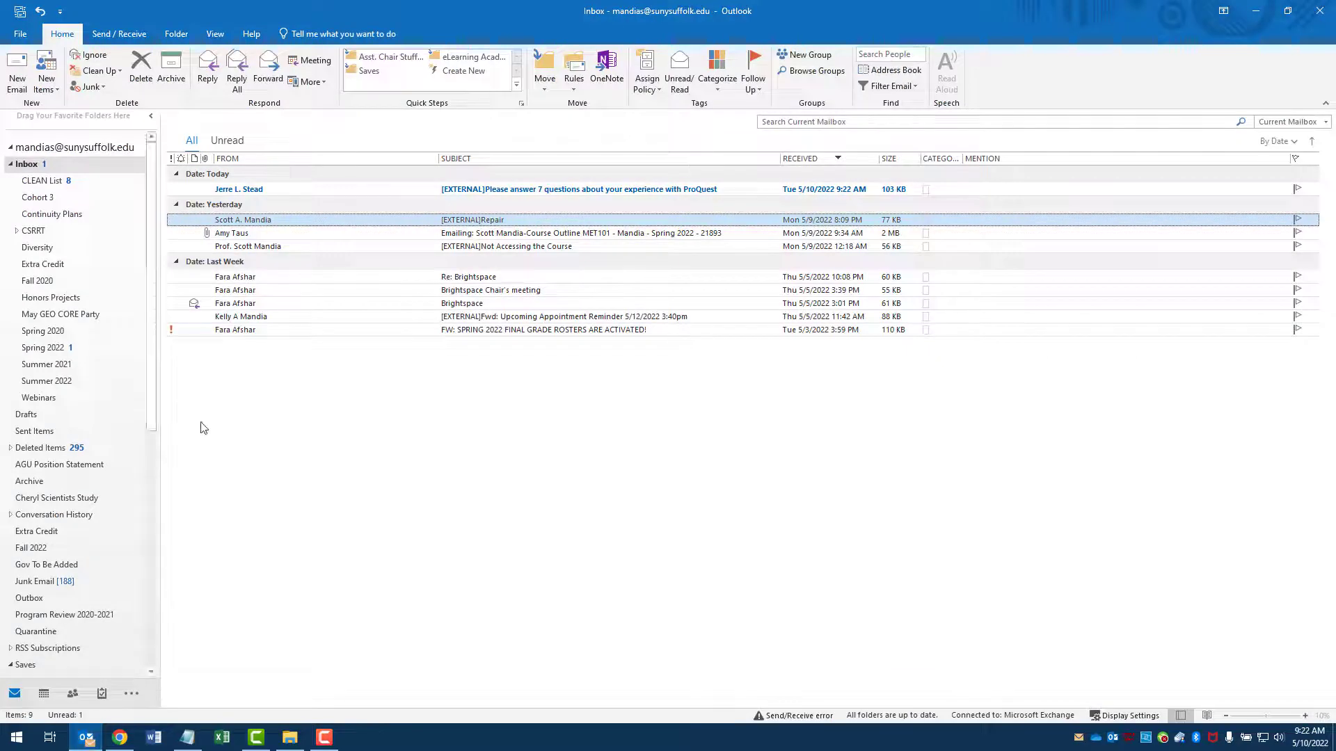
left_click(237, 189)
left_click(141, 69)
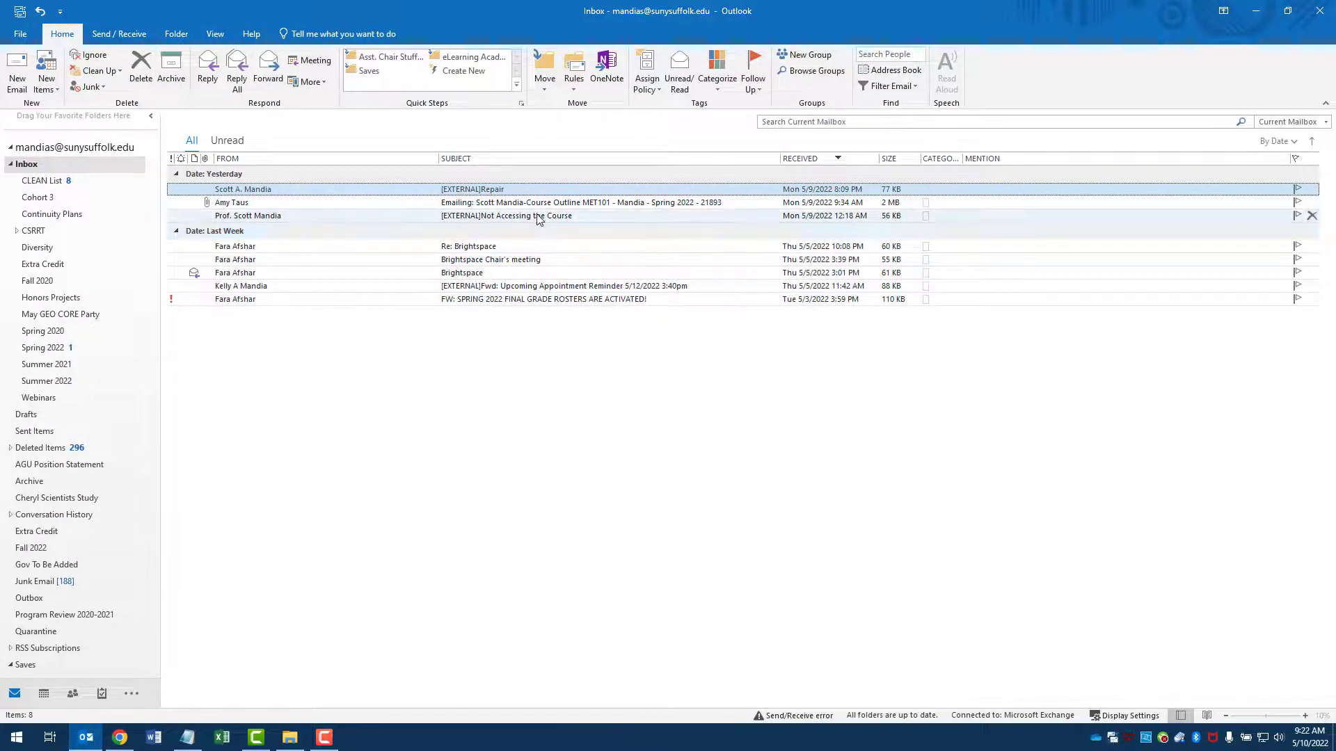
Step: Read the "Not Accessing the Course" email to examine how its replace string was filled in, and close it
double_click(301, 216)
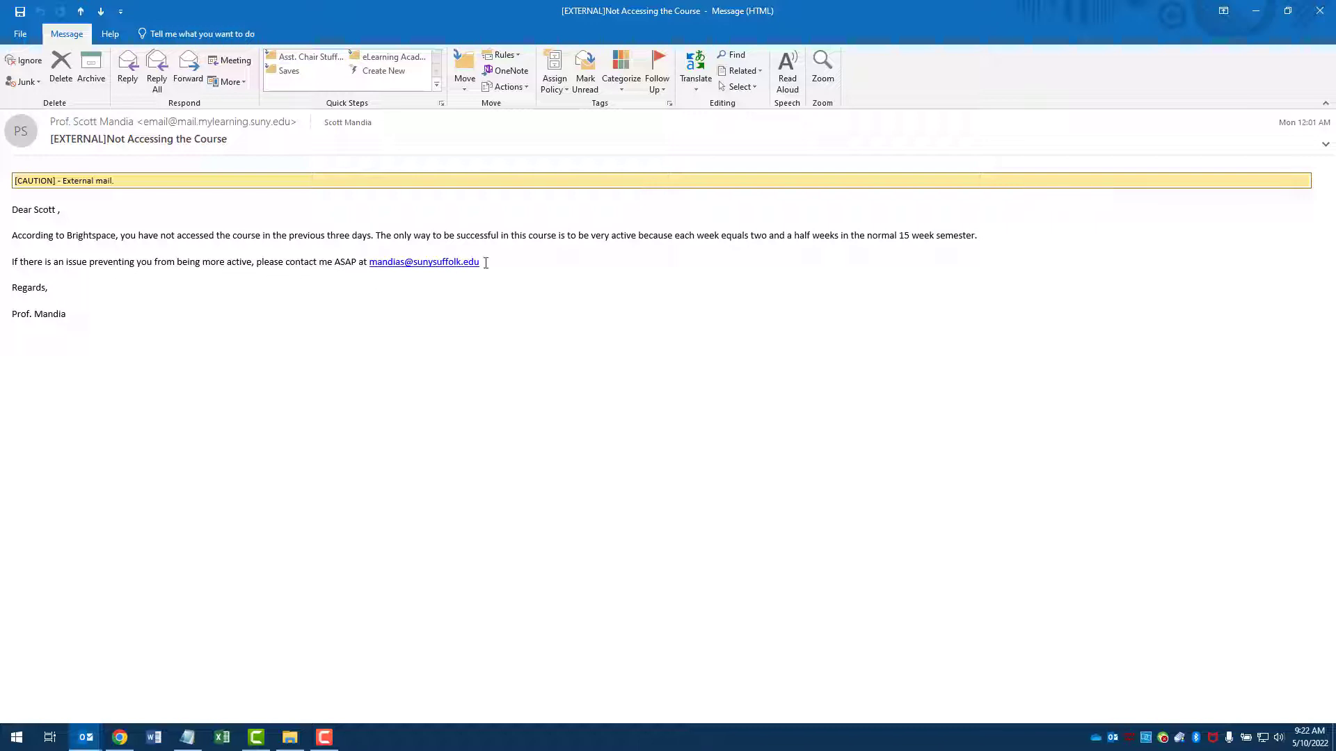
left_click(1309, 25)
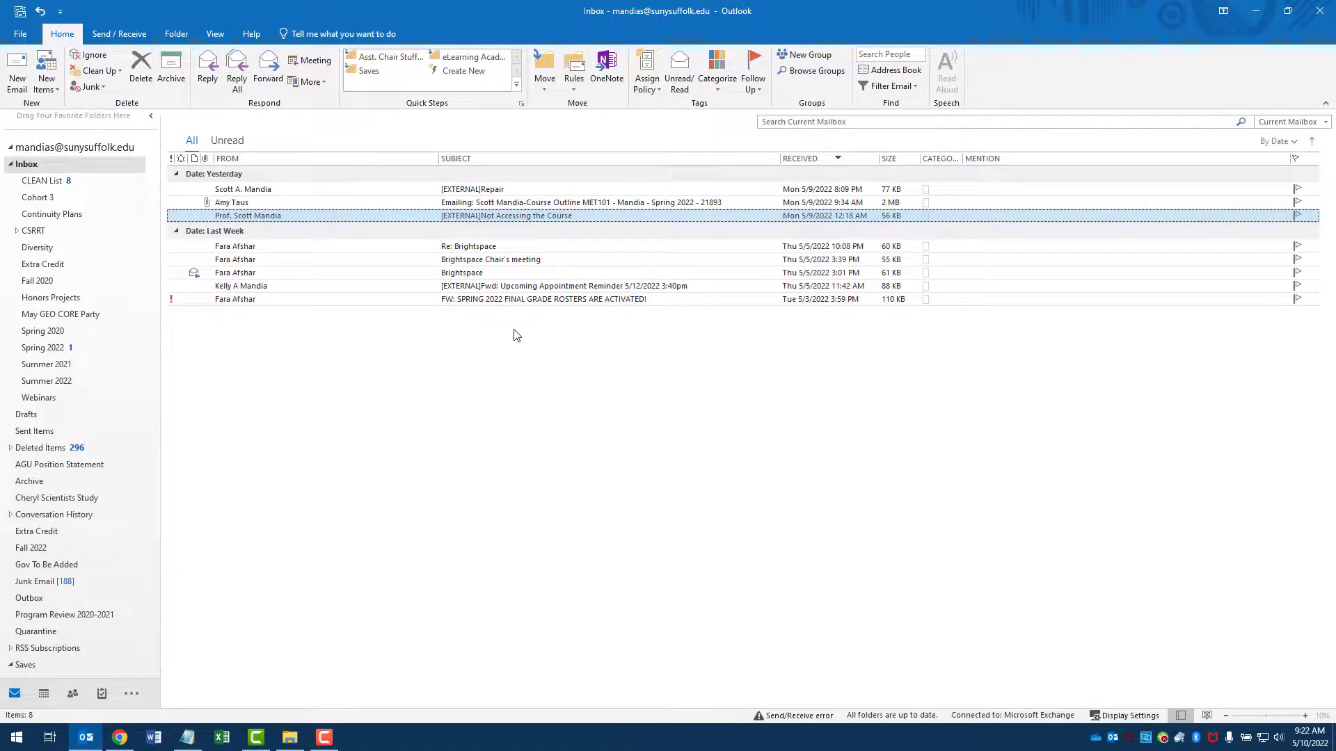
left_click(259, 739)
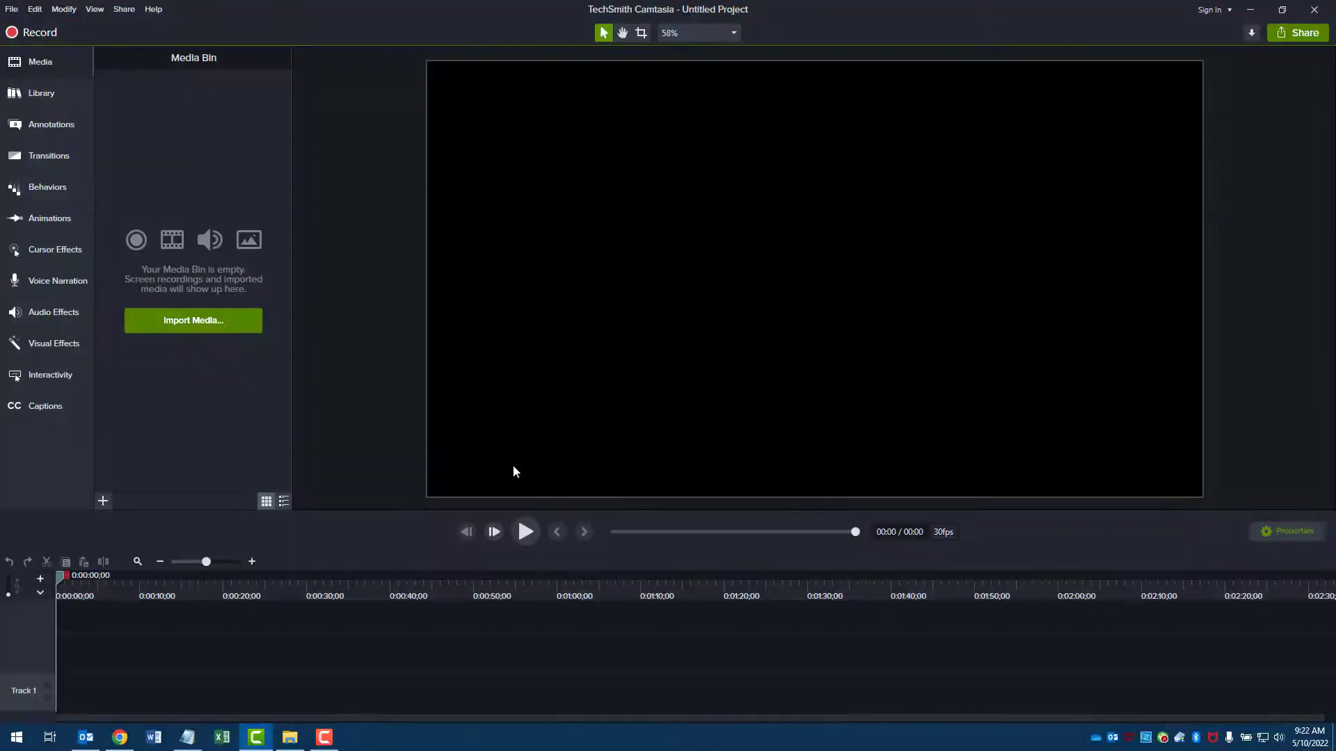
left_click(1257, 20)
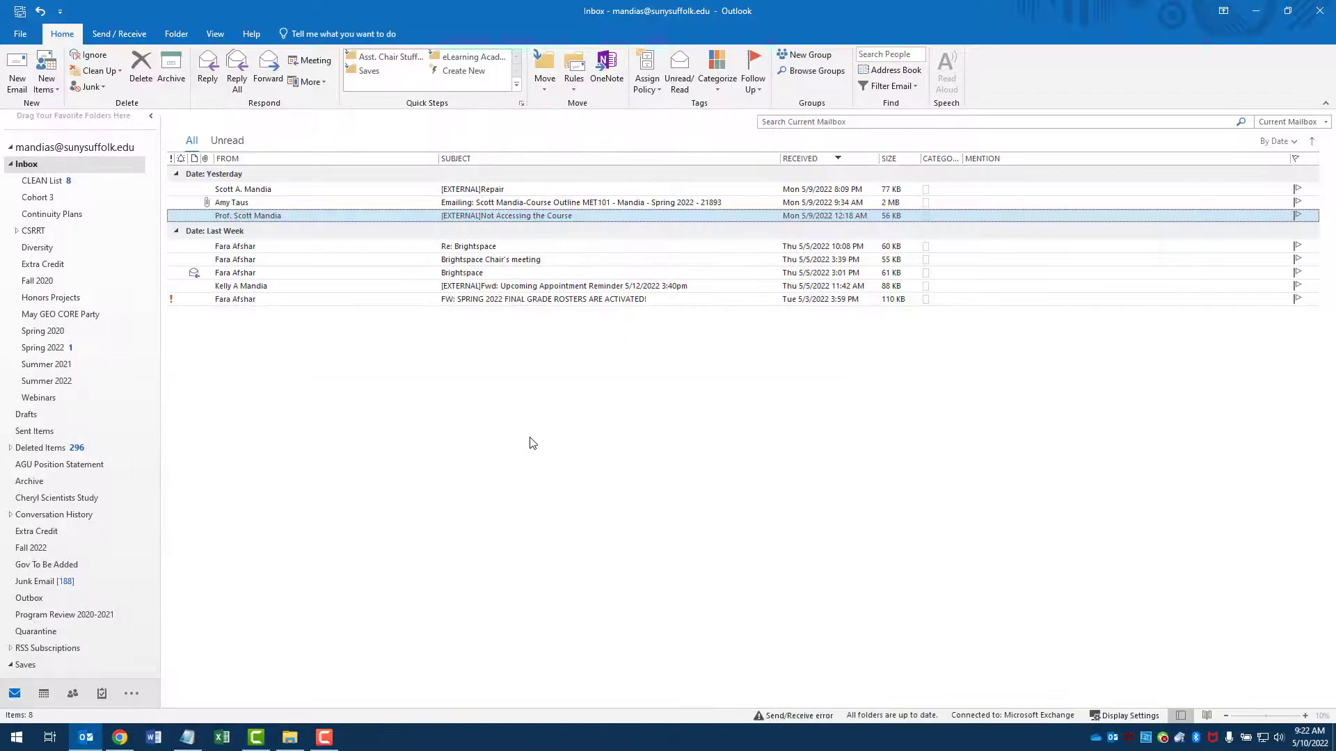
Step: Switch to Chrome and end the SUF - Student (Non-Cascading) view to return the course to the instructor role
left_click(120, 739)
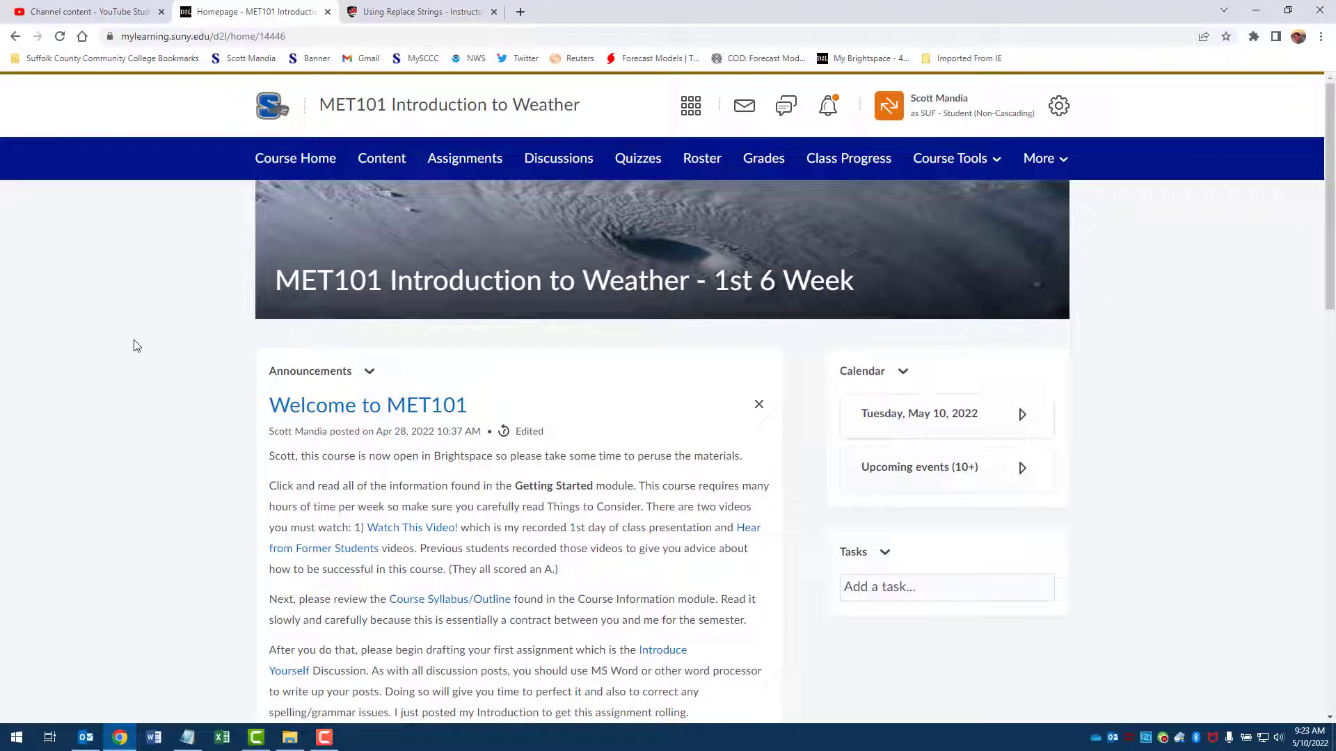
left_click(995, 162)
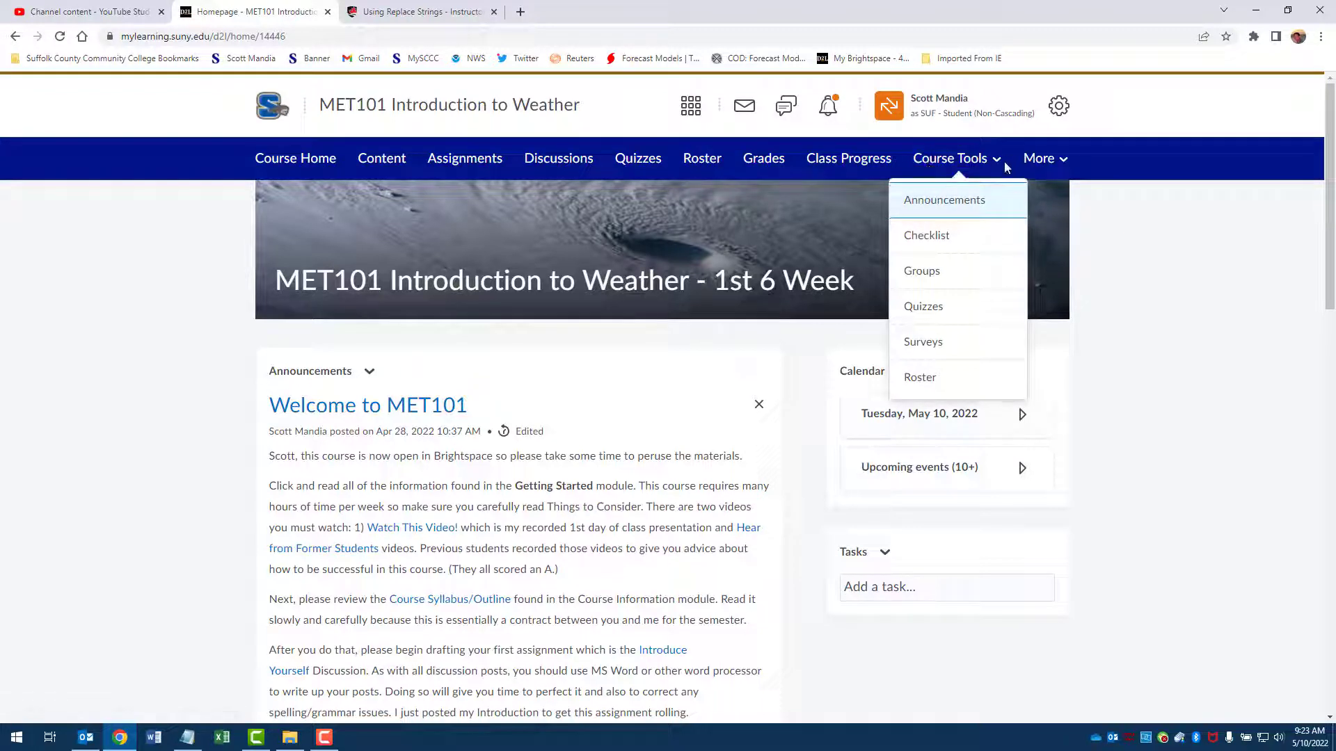
left_click(1178, 209)
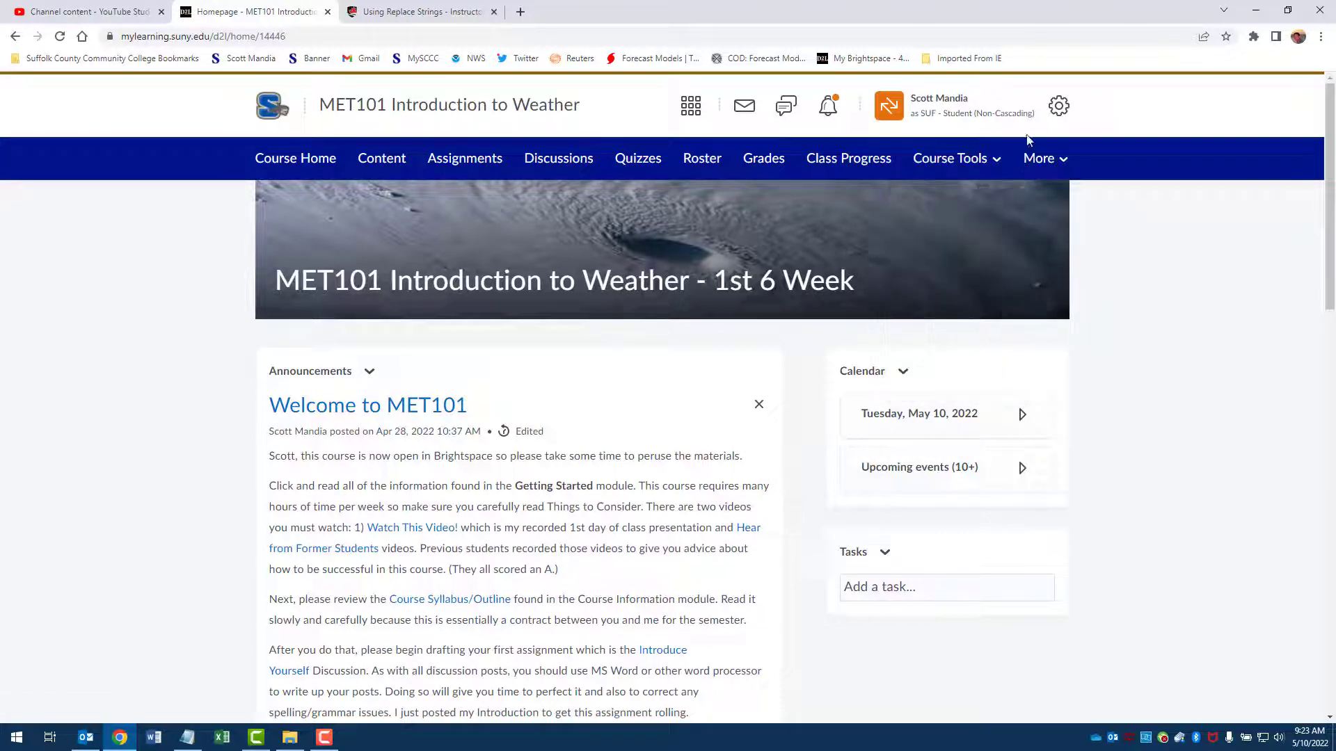
left_click(1013, 120)
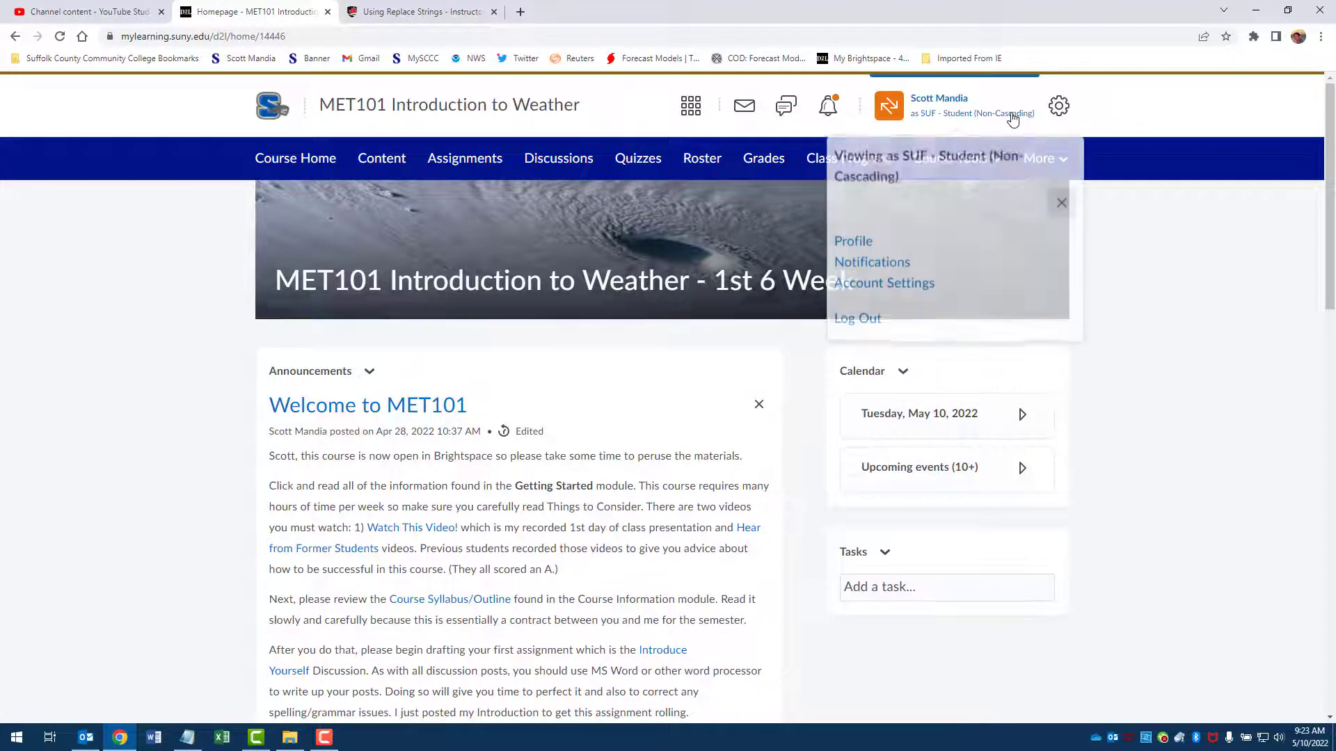
left_click(1061, 203)
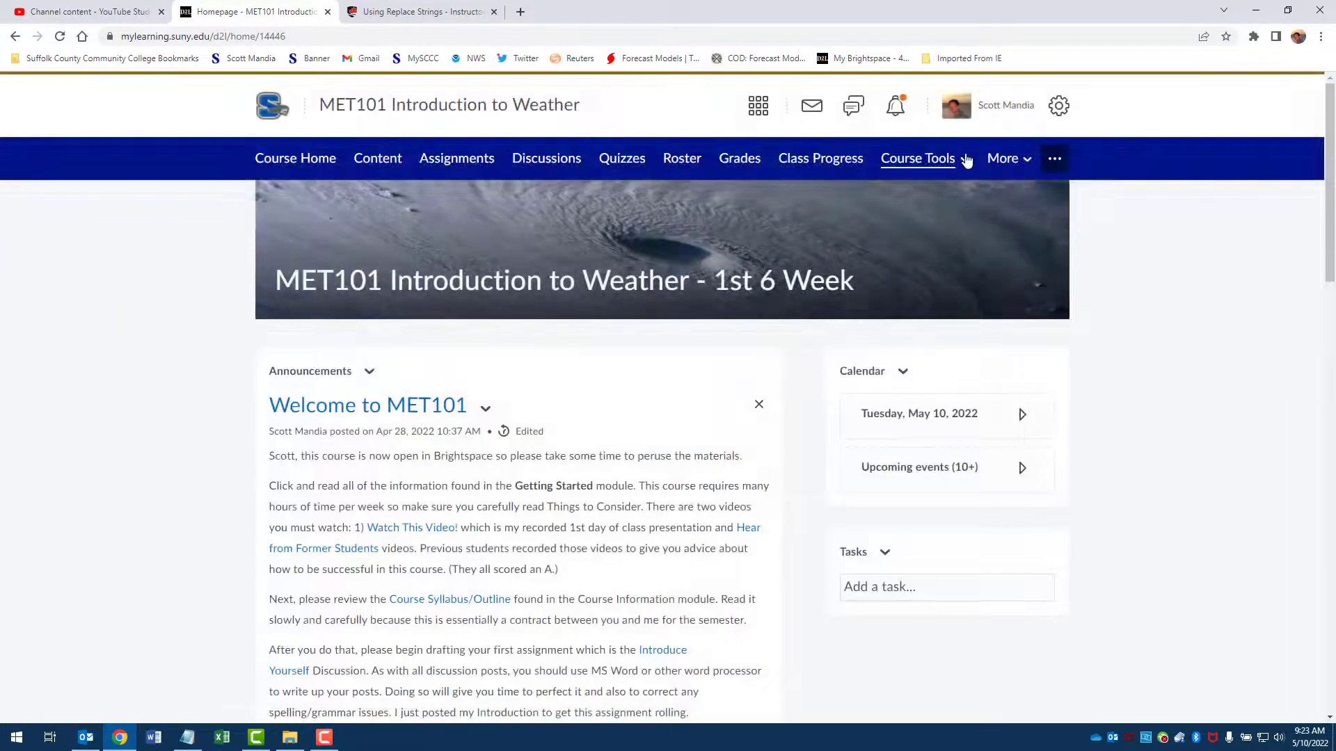
Step: Open the course's Agent List, read the email message of the 80+ Clouds Fog Precip Quiz agent, and leave it without saving
left_click(965, 160)
left_click(920, 233)
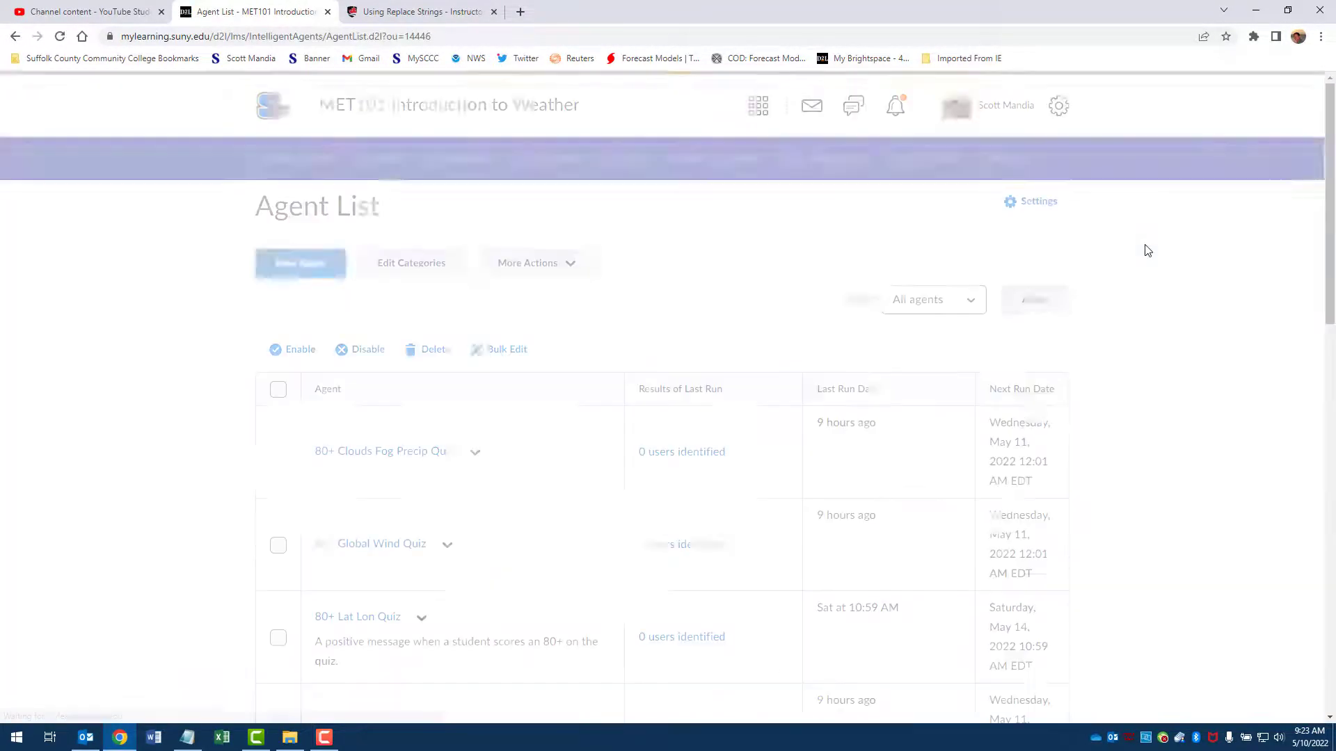
scroll(133, 395, "down", 1)
scroll(132, 396, "down", 1)
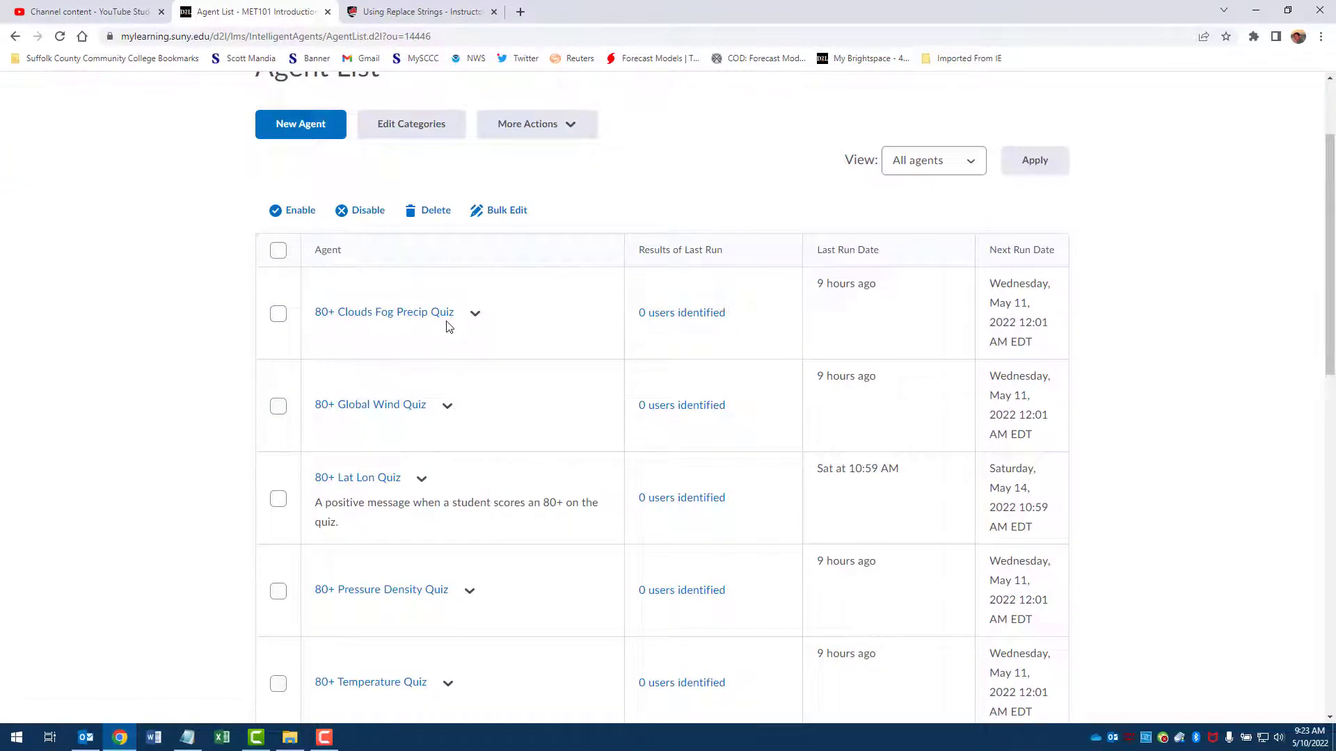
left_click(417, 318)
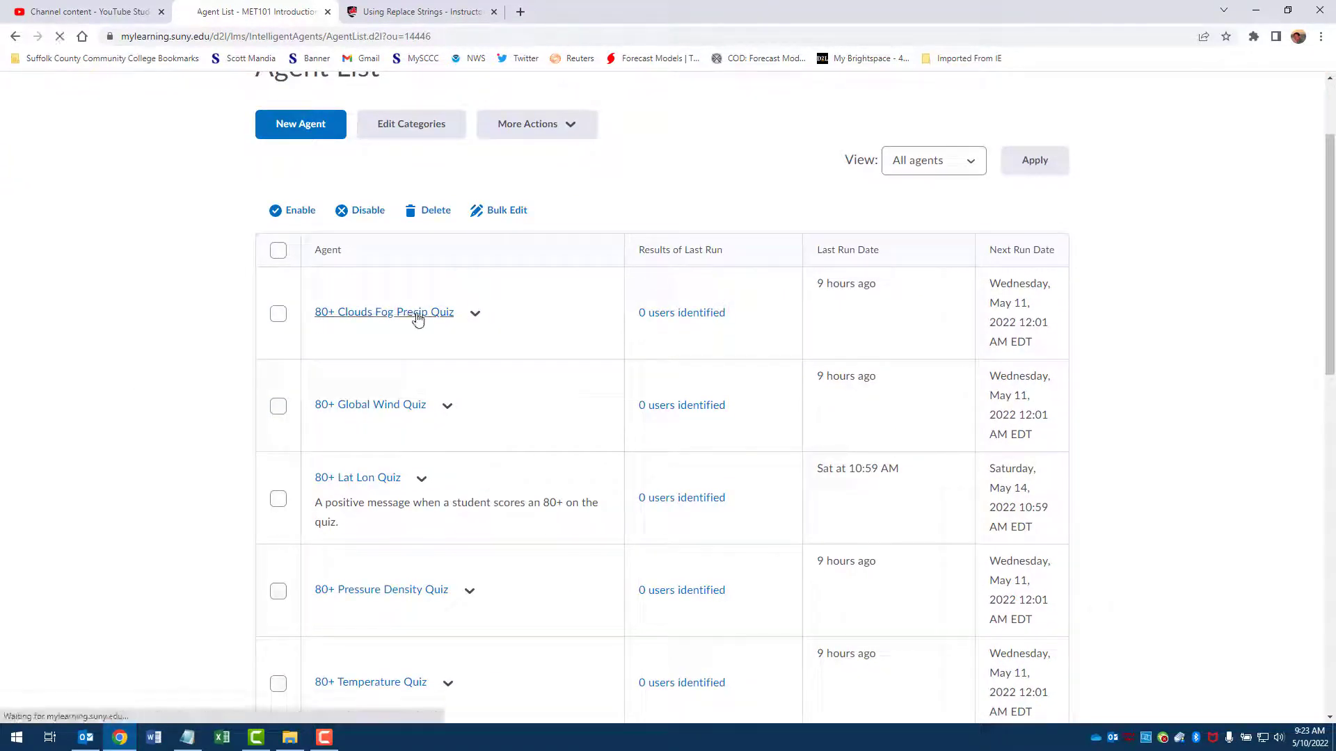
scroll(821, 251, "down", 4)
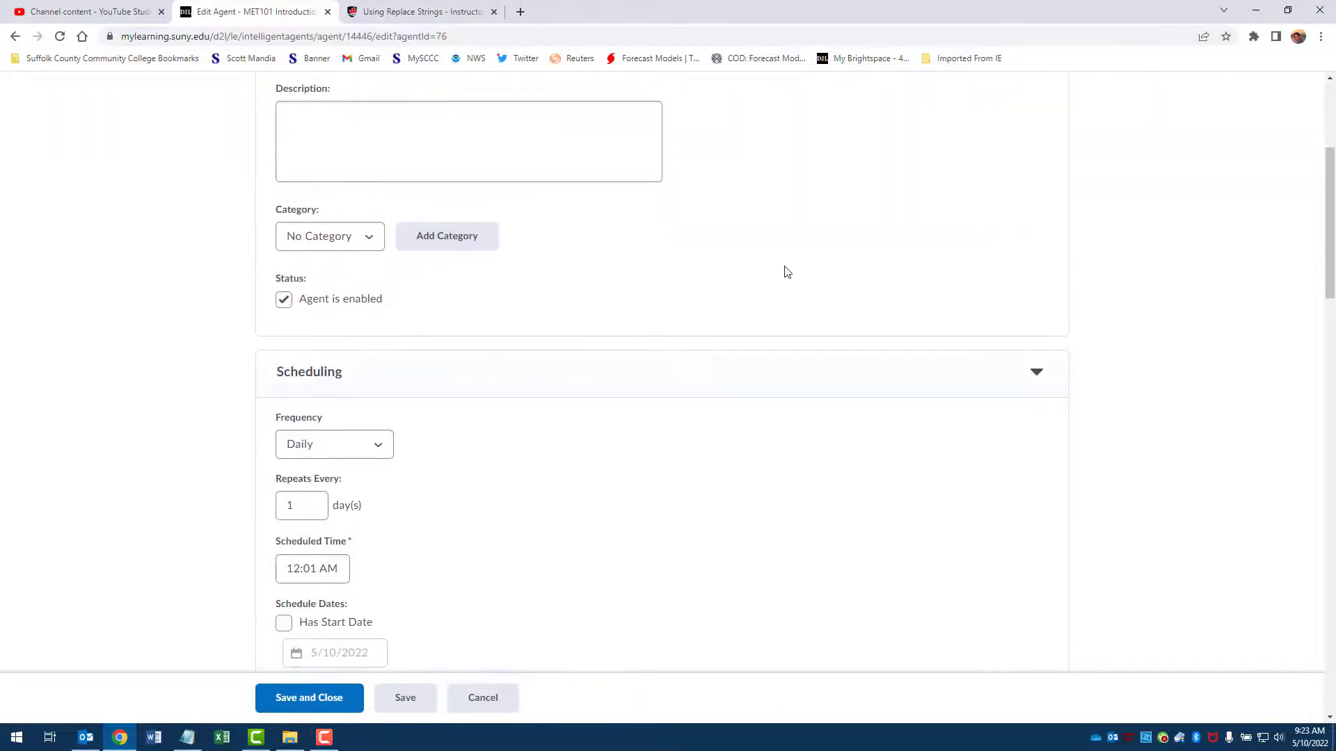
scroll(786, 272, "down", 15)
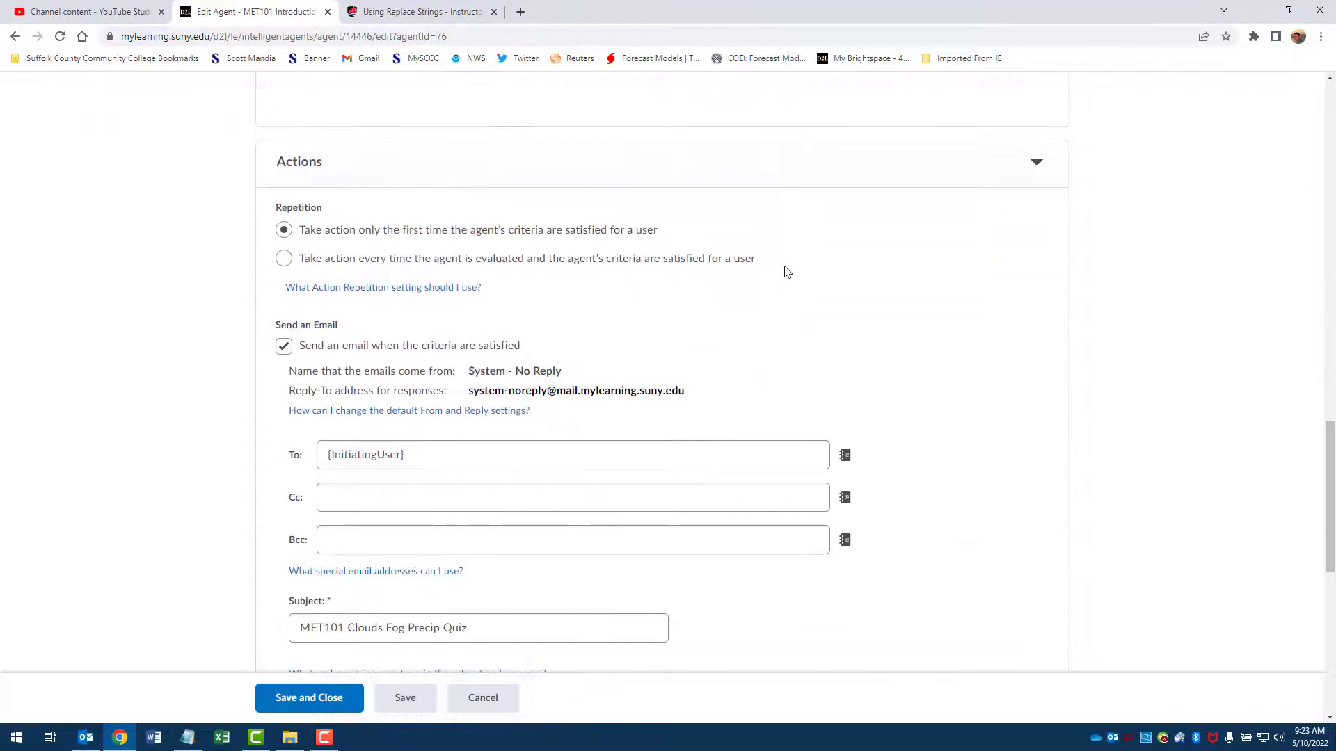
scroll(786, 271, "down", 7)
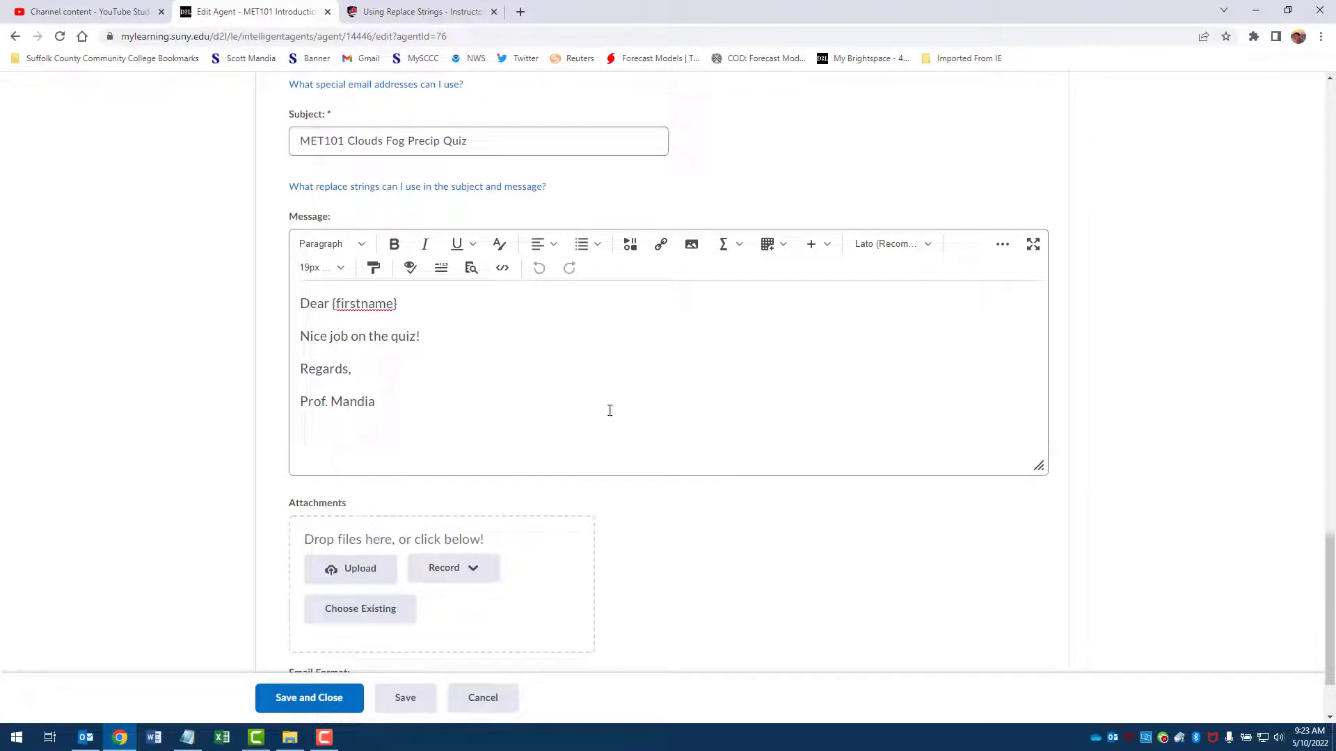
left_click(485, 702)
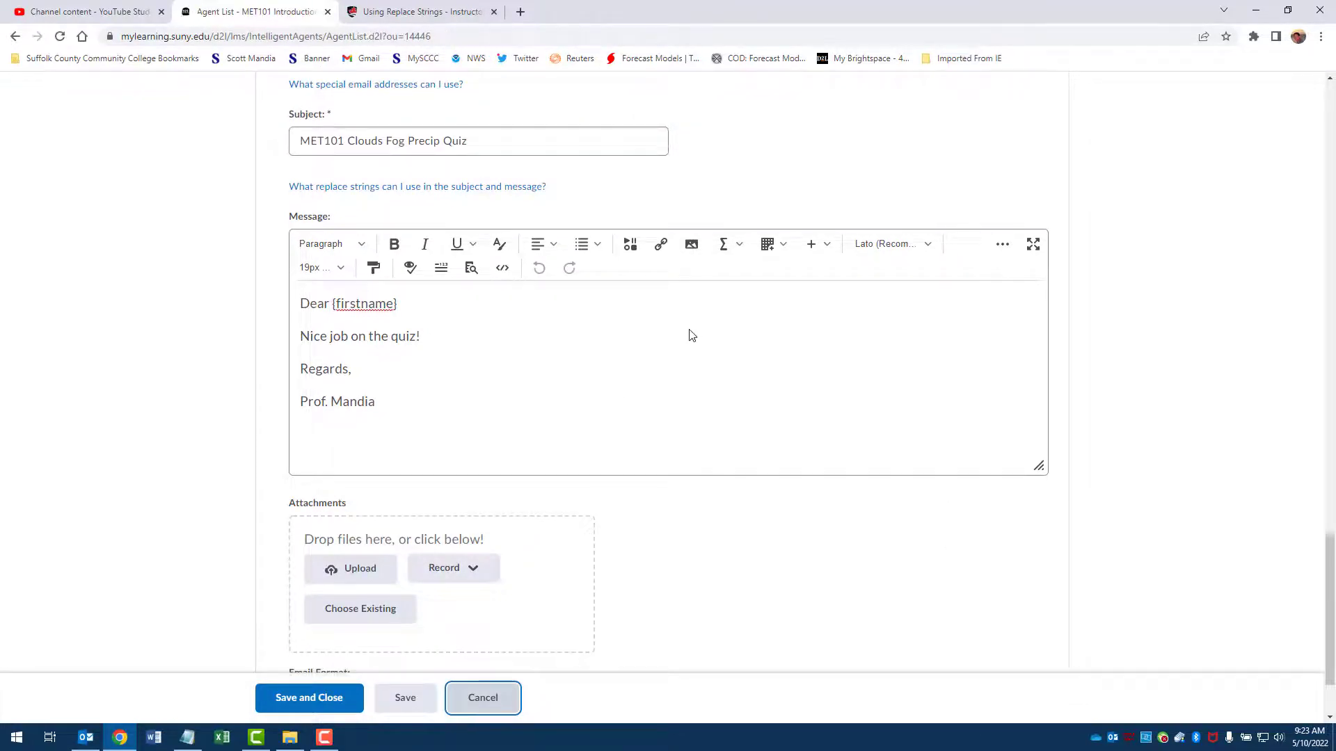
Step: Examine the criteria and email message of the Failed Fronts Quiz agent and leave it without saving
scroll(634, 321, "down", 8)
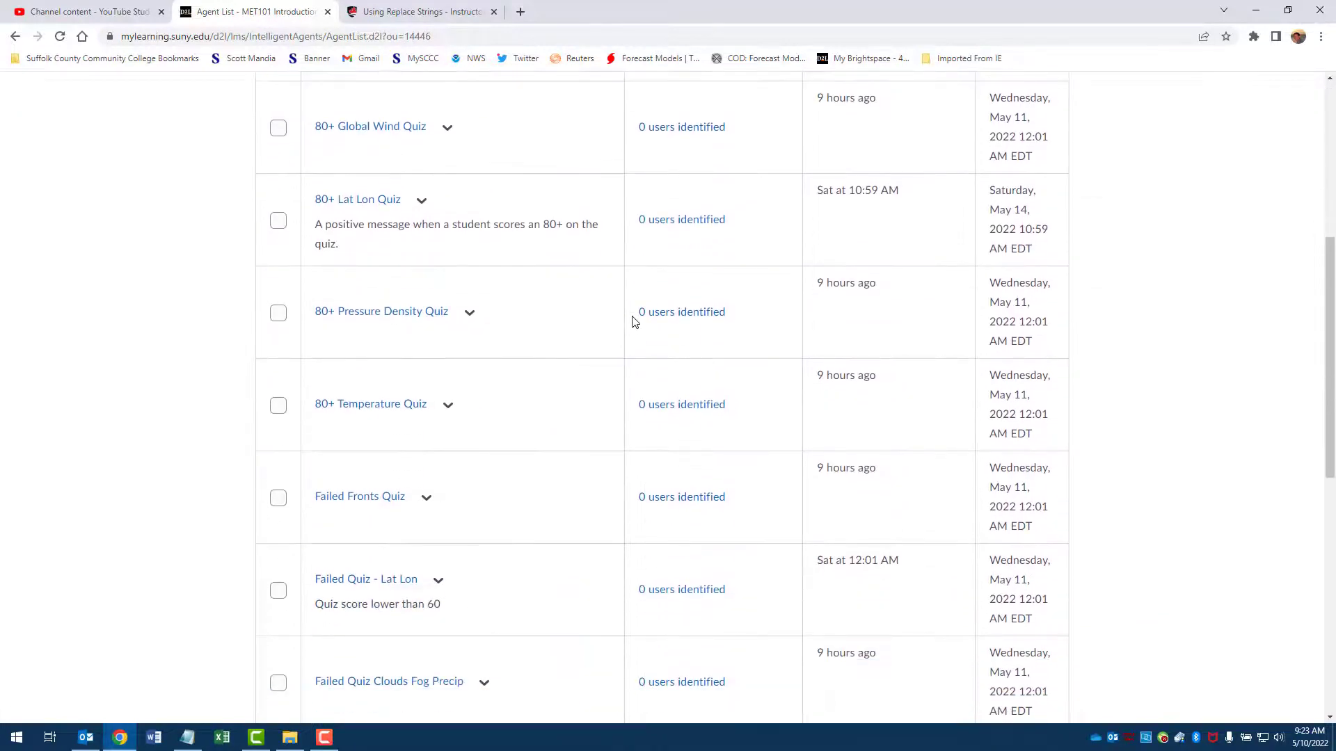
left_click(338, 289)
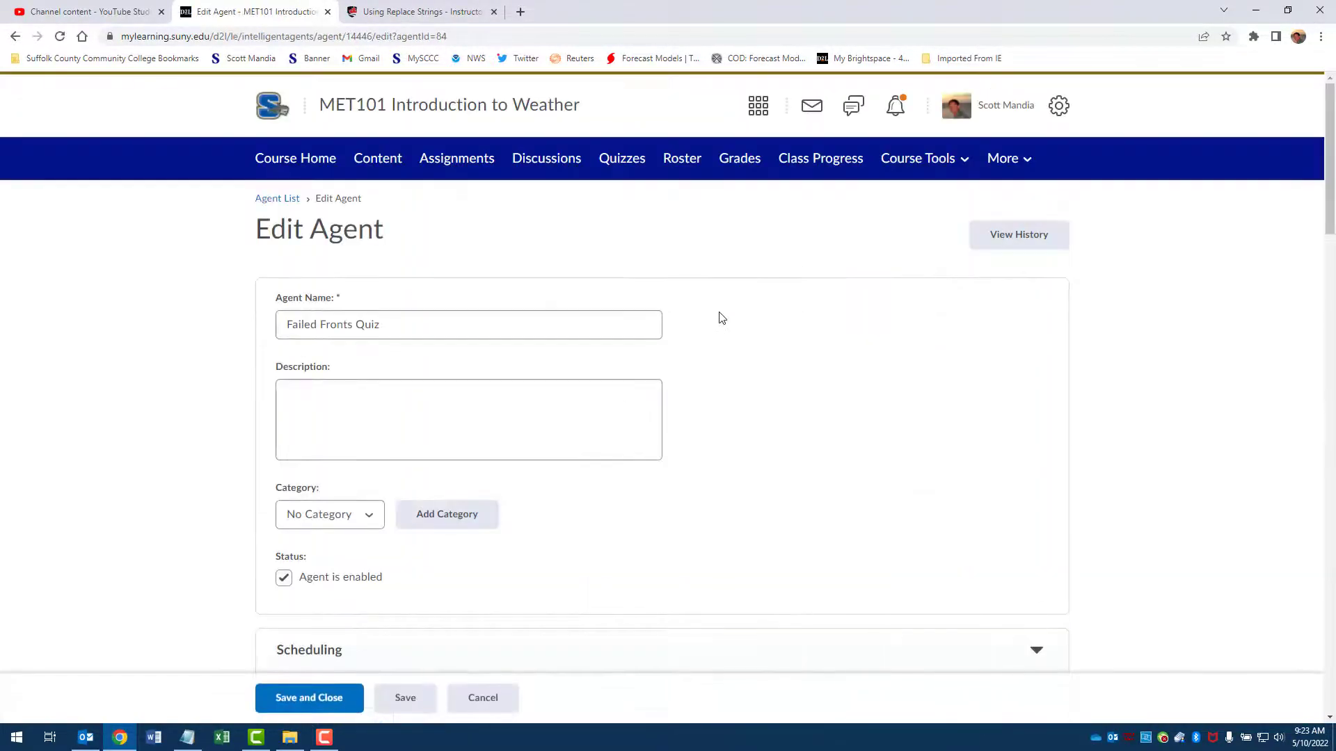
scroll(722, 318, "down", 4)
scroll(721, 318, "down", 20)
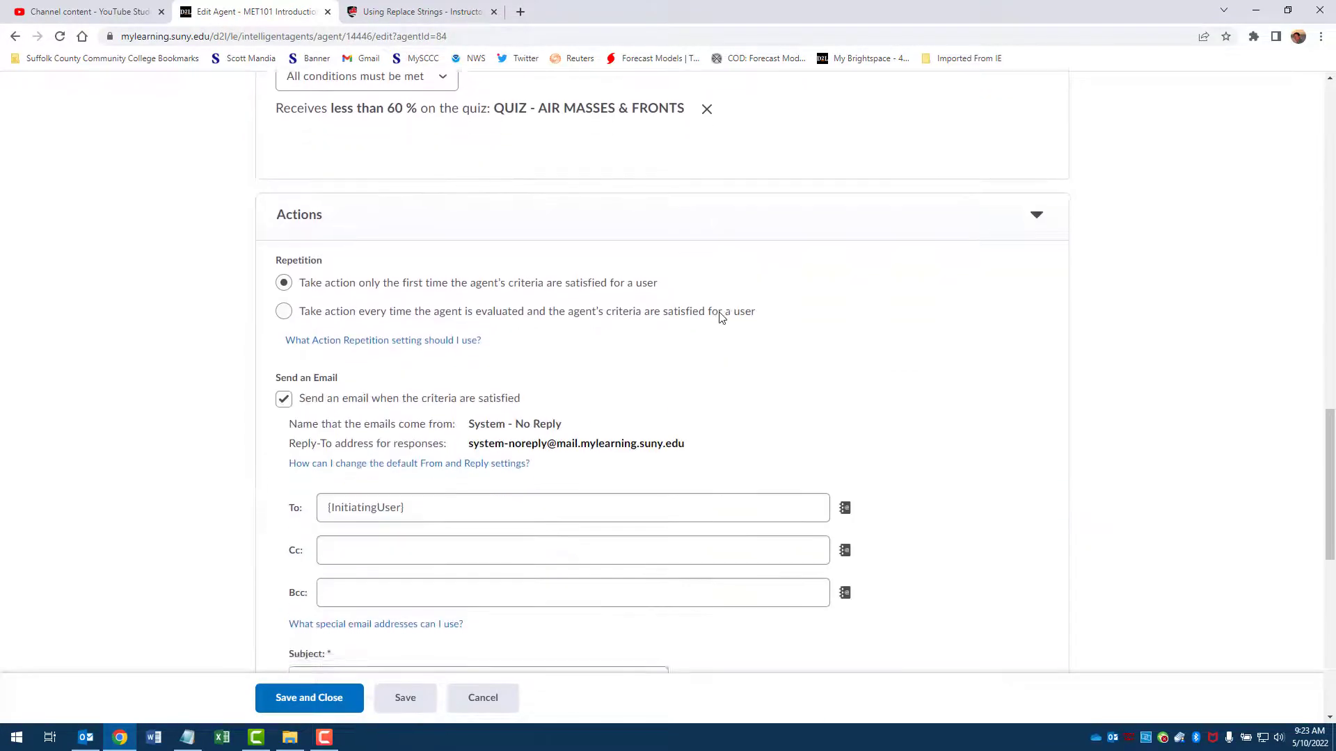
scroll(721, 318, "down", 3)
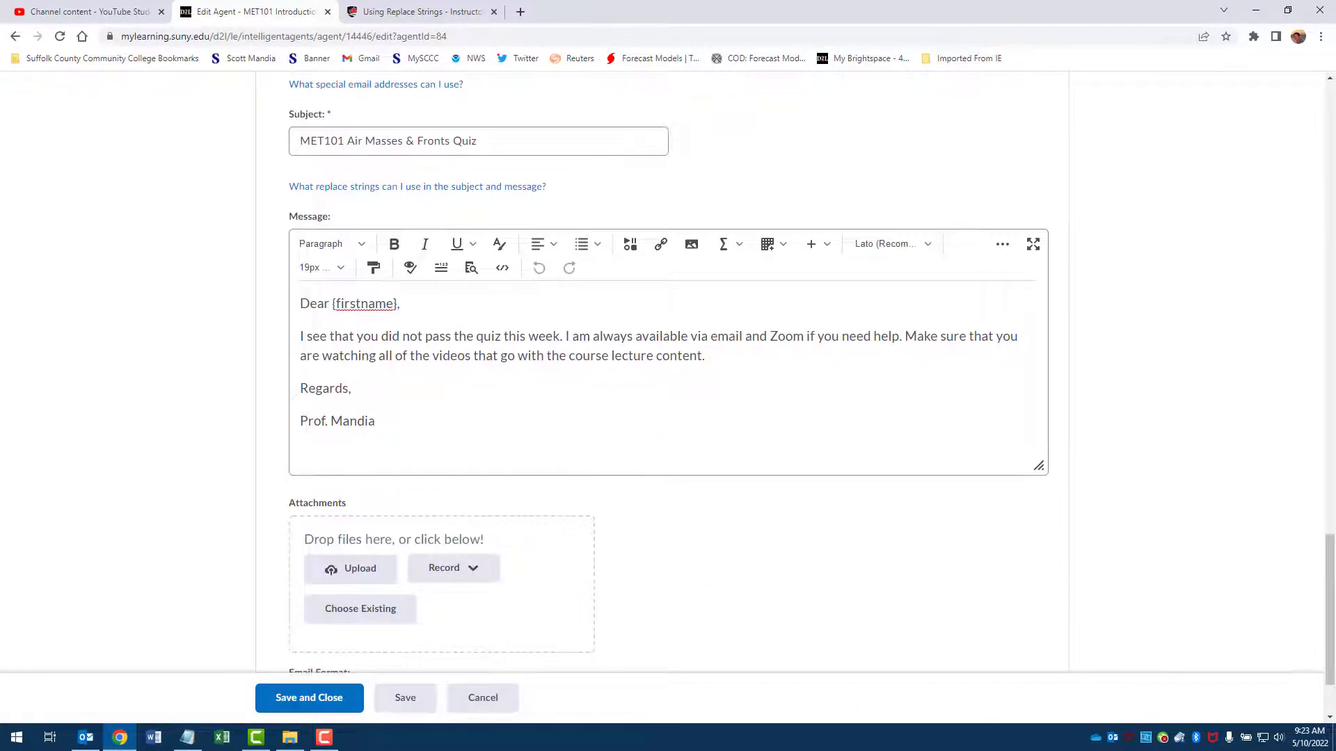
left_click(484, 699)
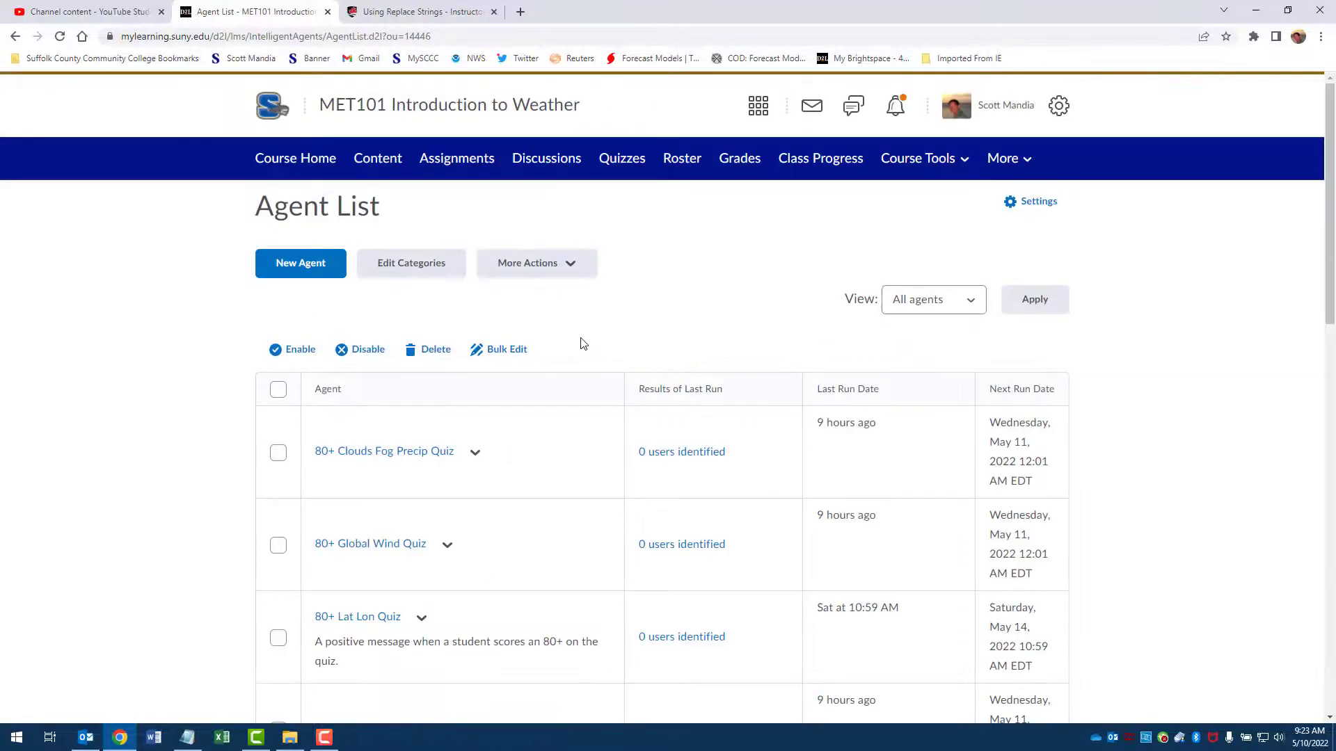
Step: Look through the Agent List, start a new agent named Example, and enable its Course Activity criterion
scroll(584, 342, "down", 15)
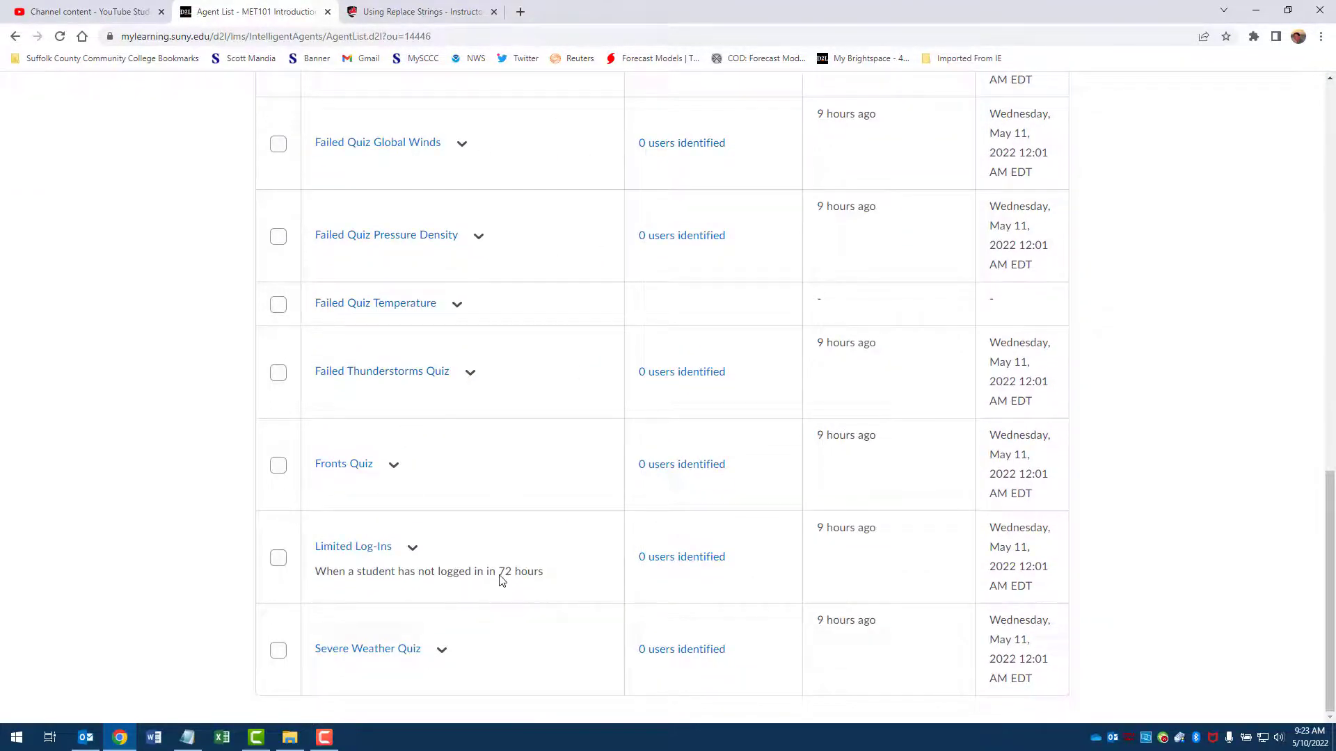
scroll(566, 457, "up", 15)
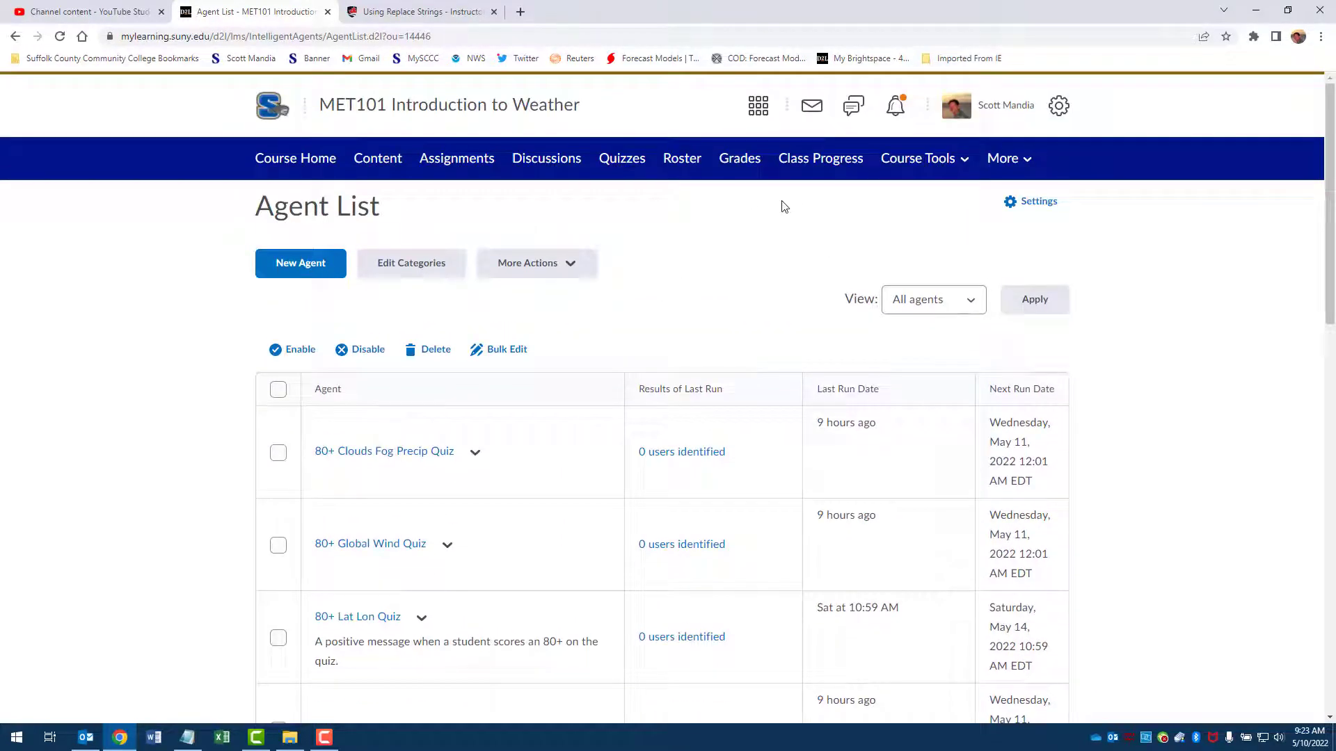
left_click(317, 267)
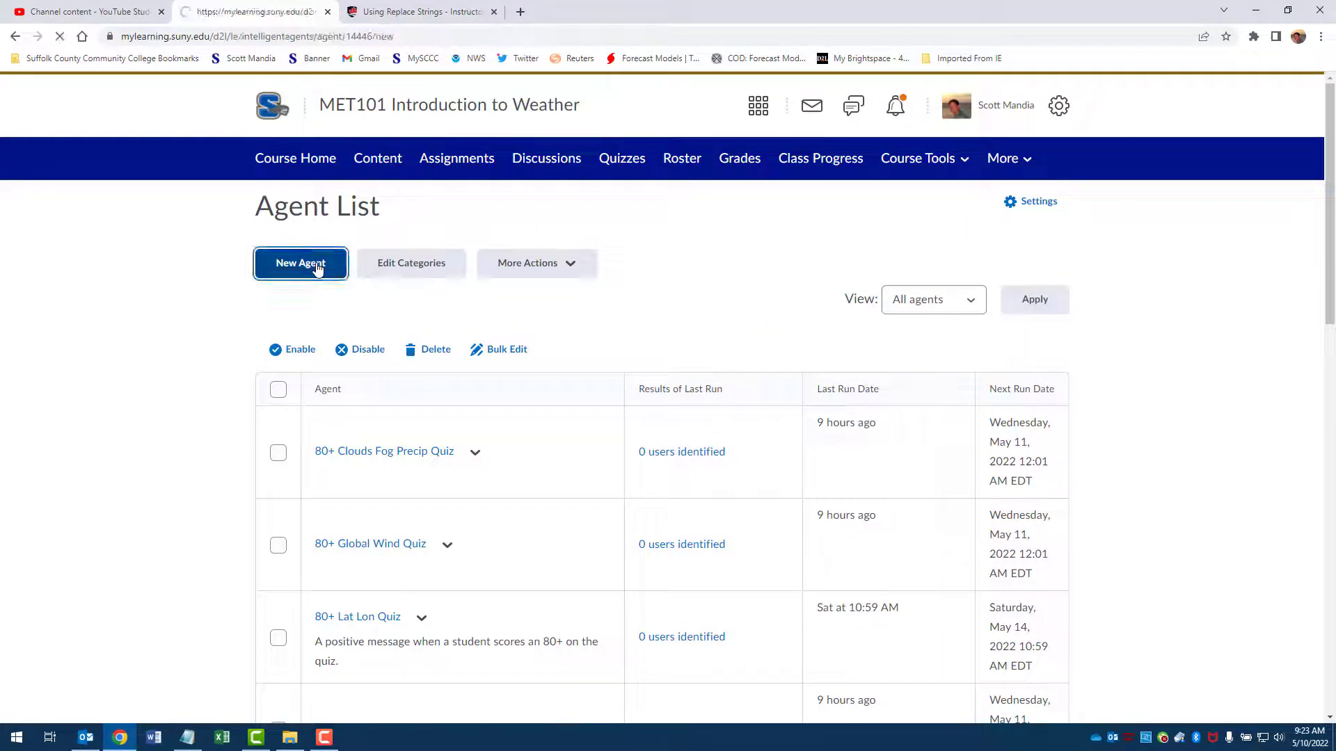
left_click(324, 321)
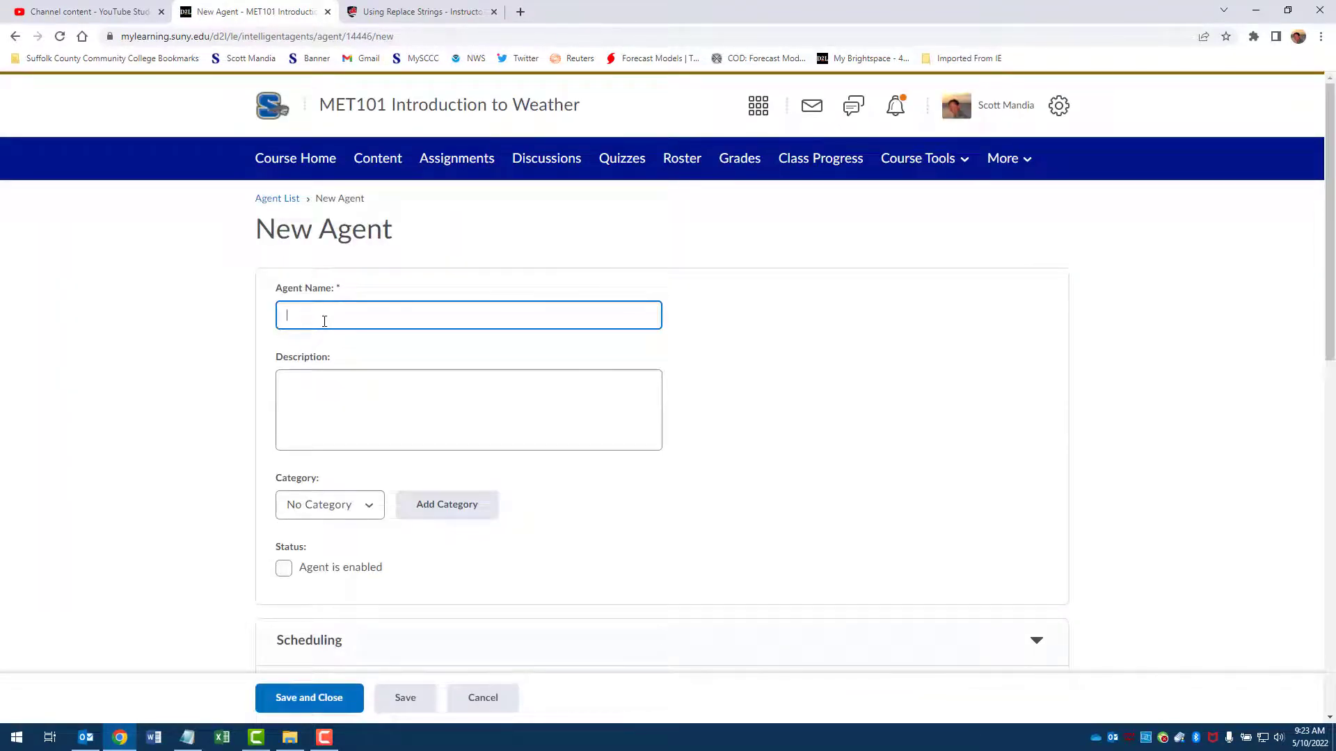
type("Example")
left_click(343, 417)
scroll(486, 354, "down", 9)
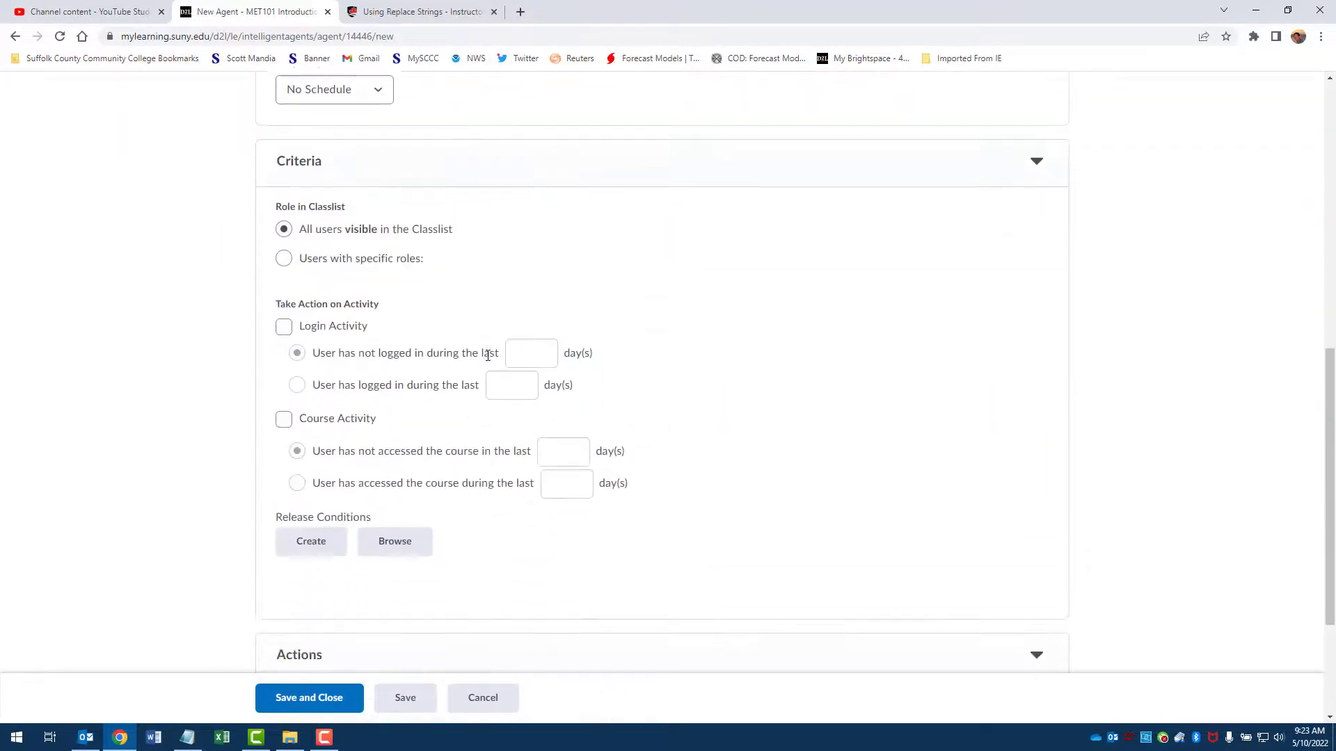
left_click(283, 416)
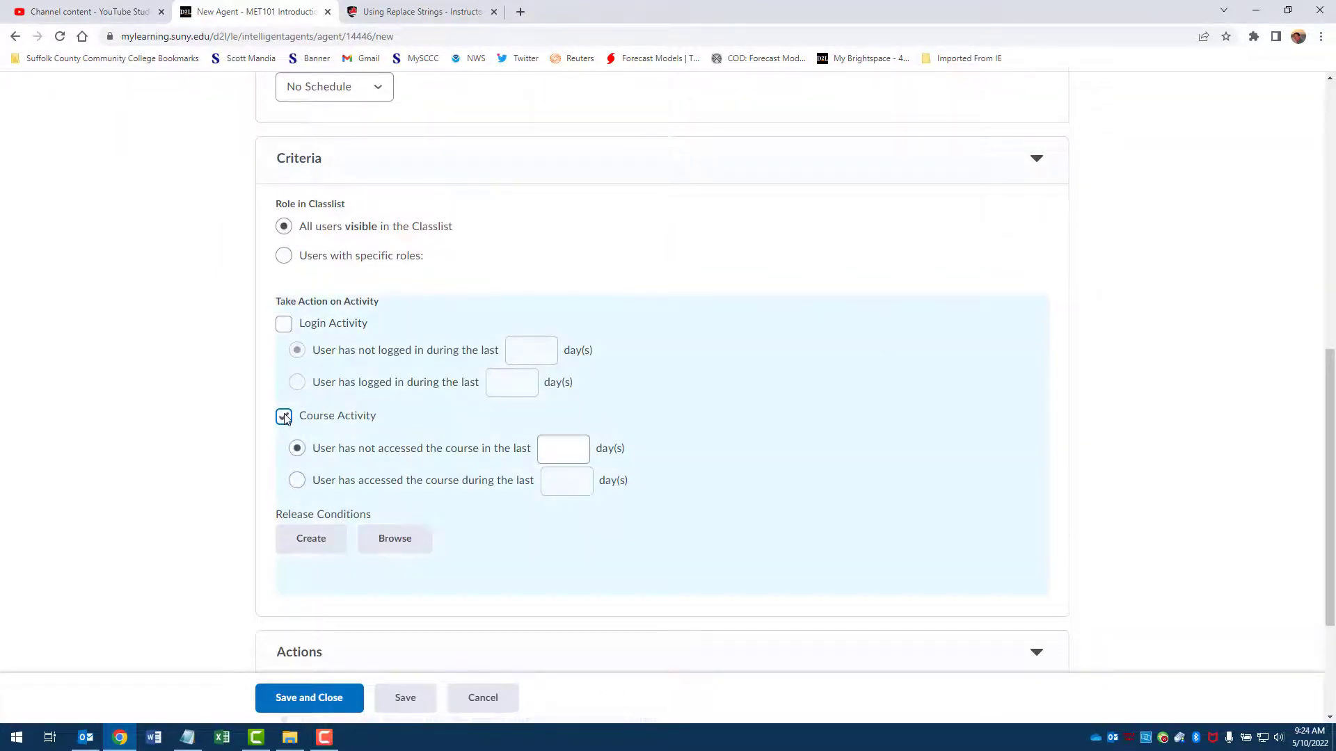
Step: Look through the condition types for a release condition from Assignments to Surveys, and cancel both the condition and the new agent
left_click(320, 544)
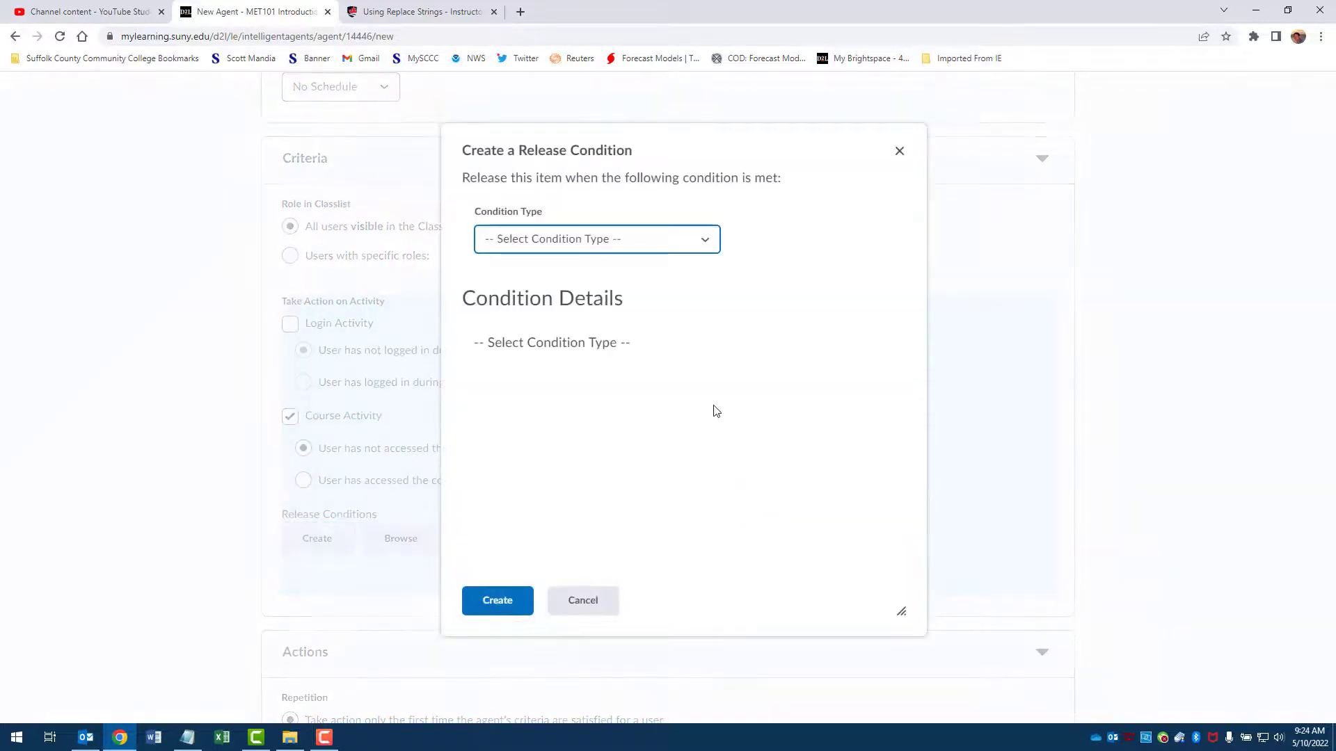
left_click(711, 243)
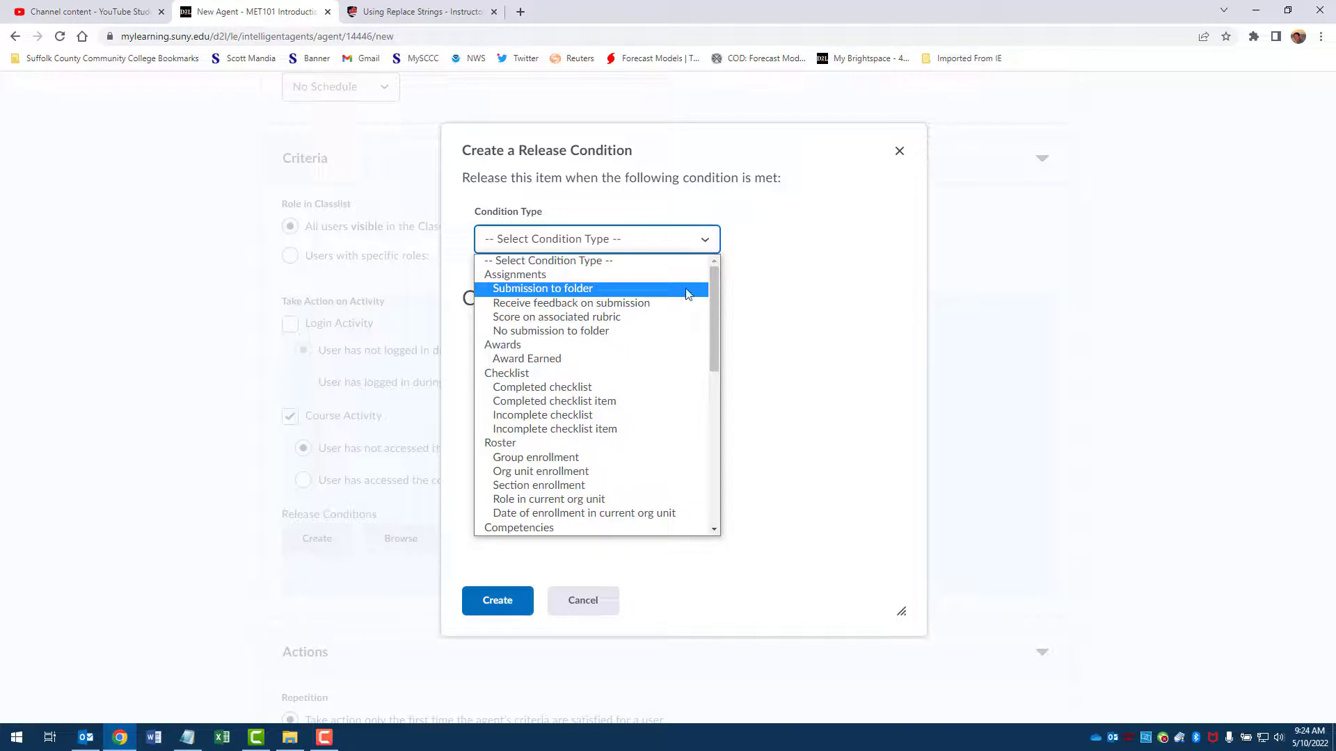
left_click_drag(715, 341, 719, 451)
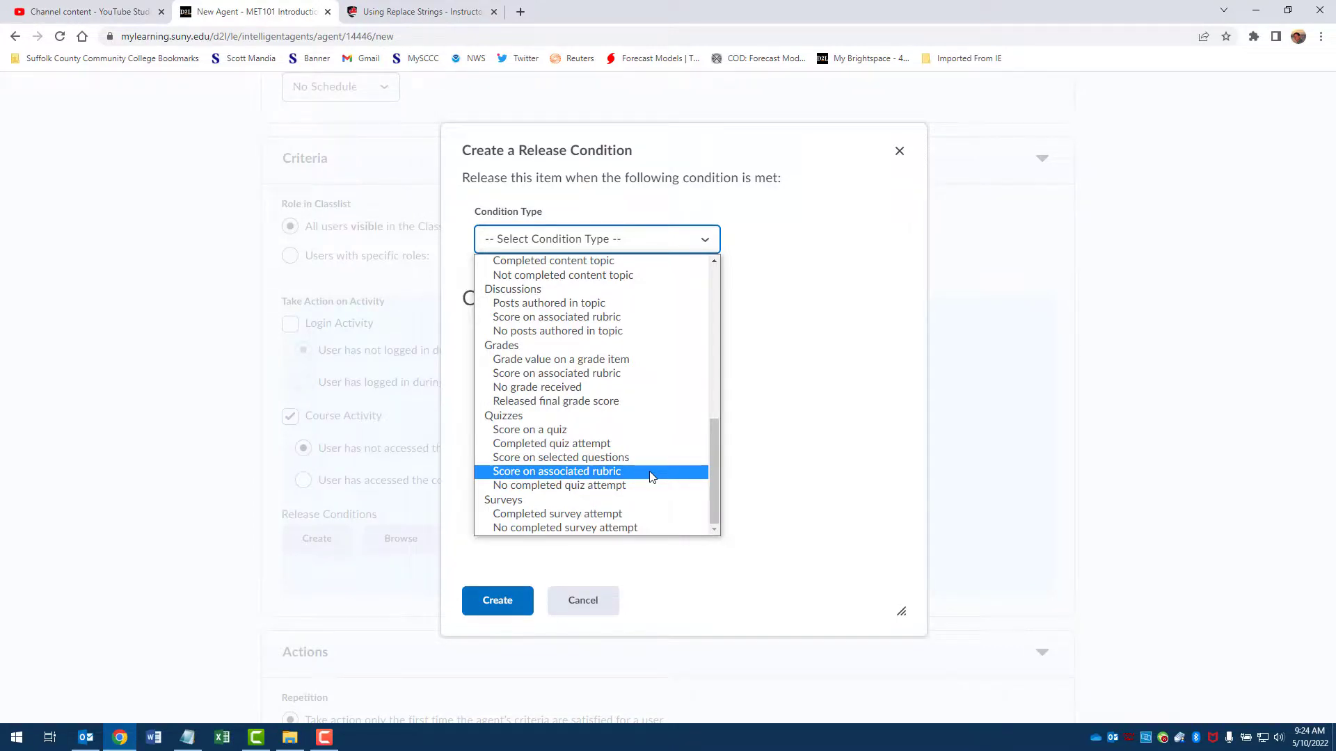
left_click(582, 601)
left_click(583, 600)
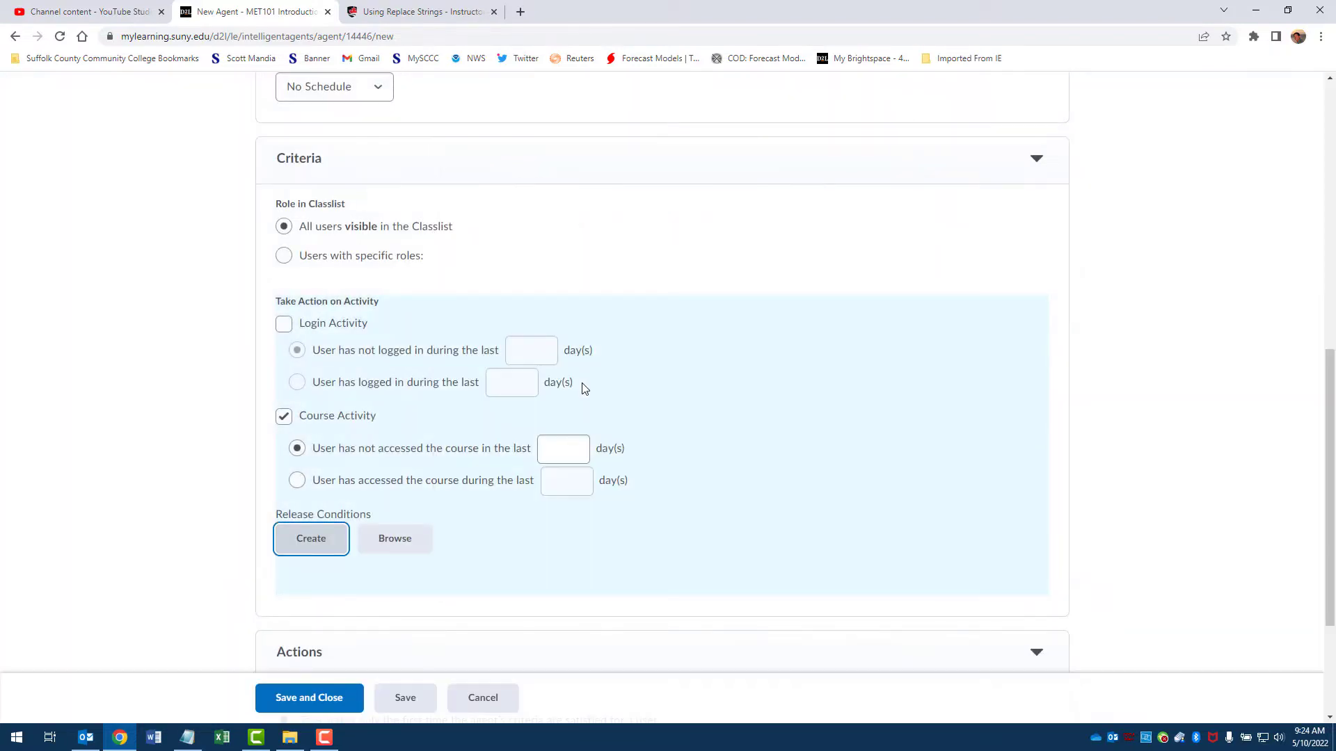
scroll(583, 388, "down", 2)
left_click(480, 696)
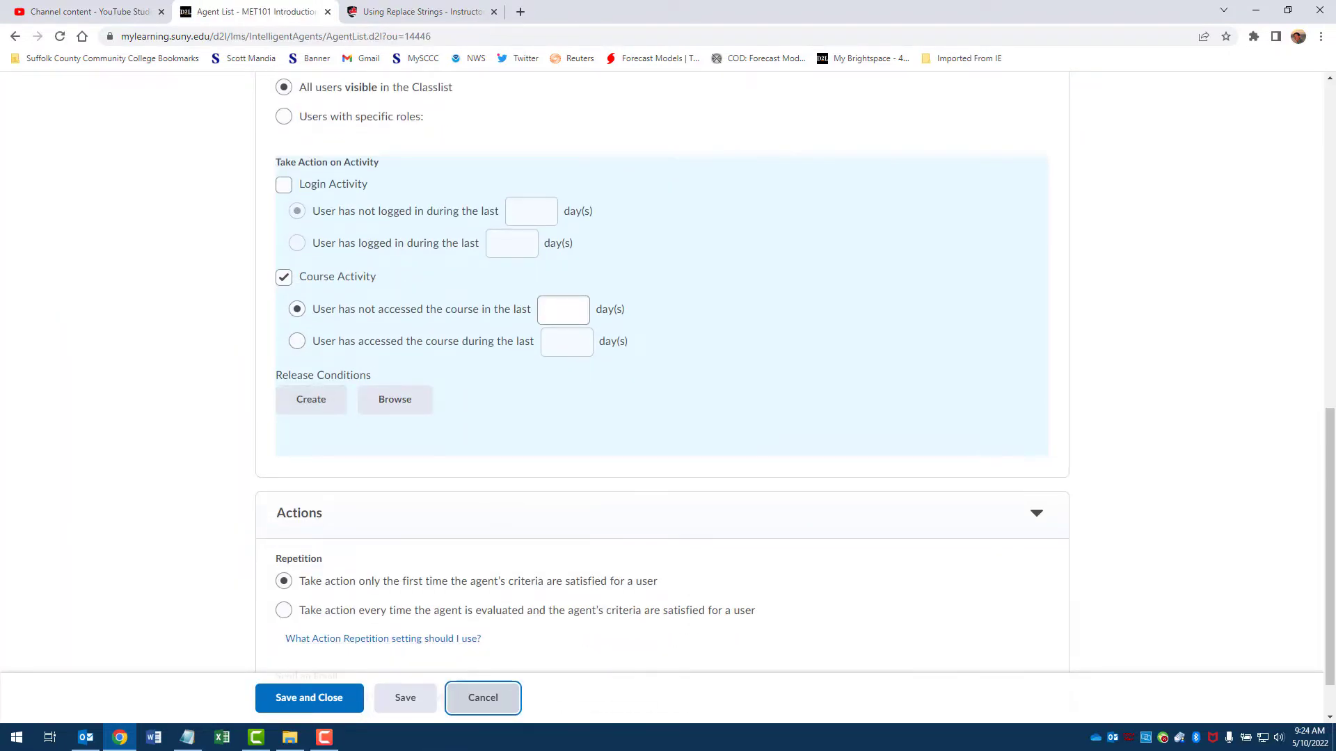